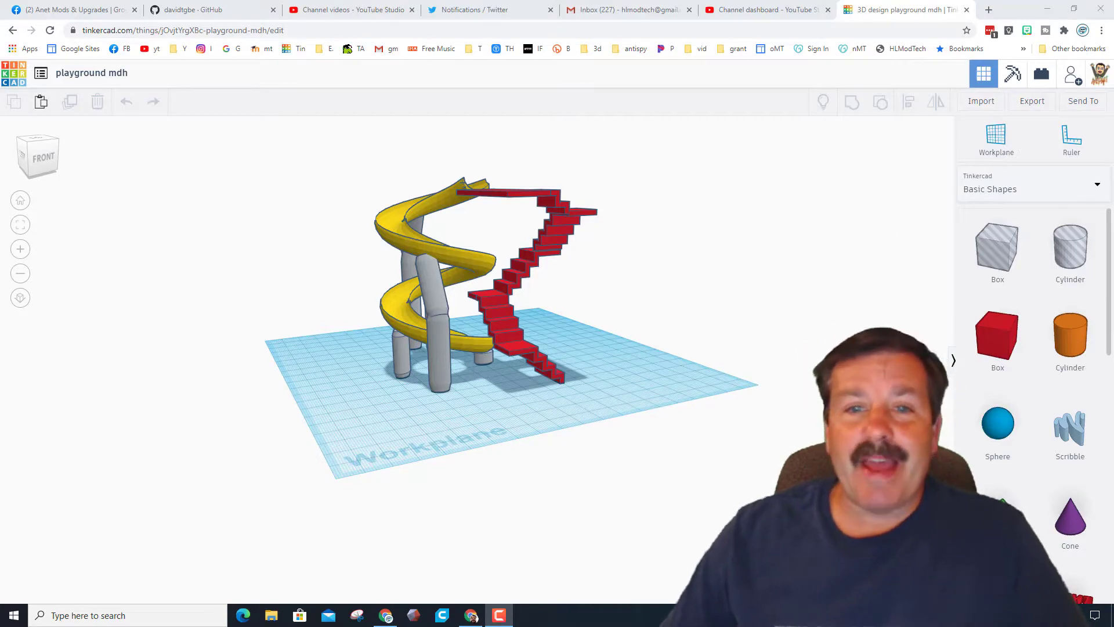
Step: Enter a custom grid size of 500.00 mm width and 500.00 mm length
right_drag(763, 386, 468, 399)
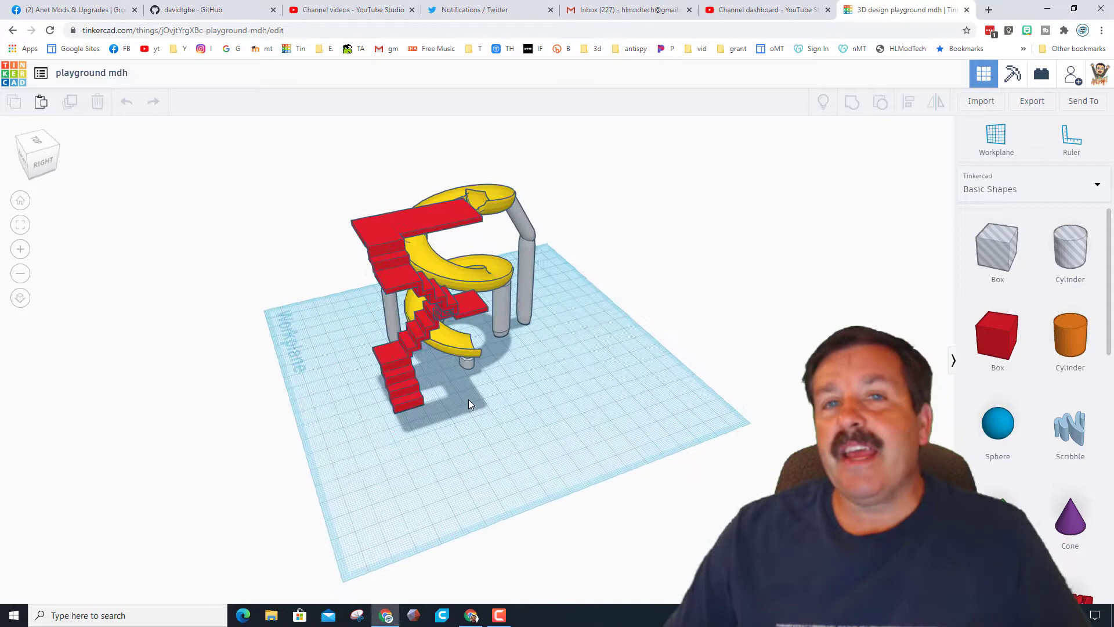
right_drag(582, 403, 699, 378)
right_drag(552, 455, 734, 455)
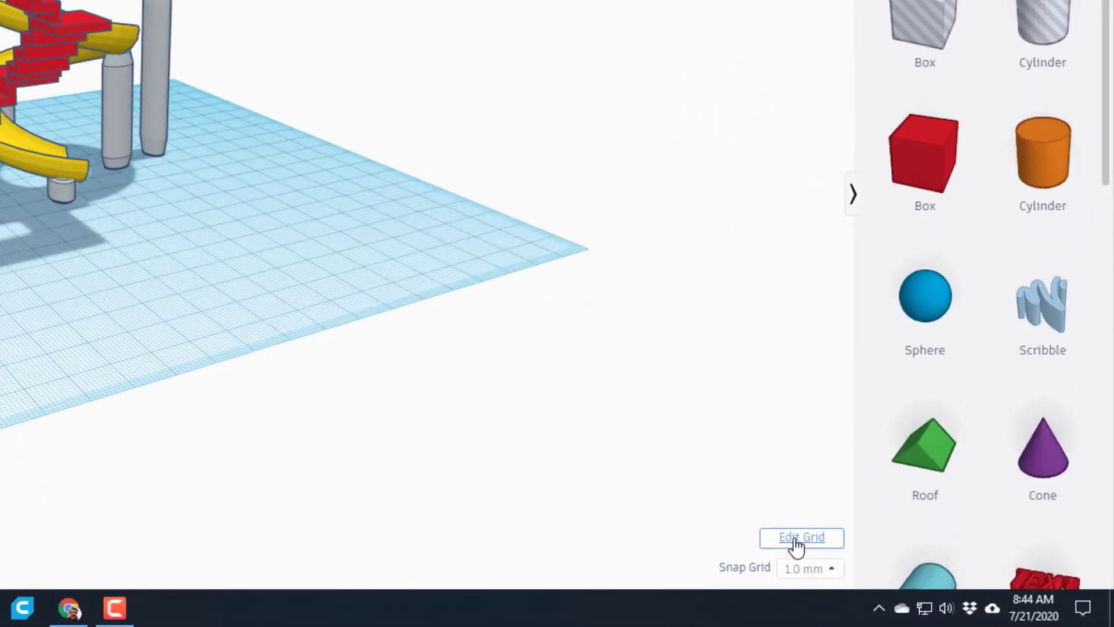
click(803, 537)
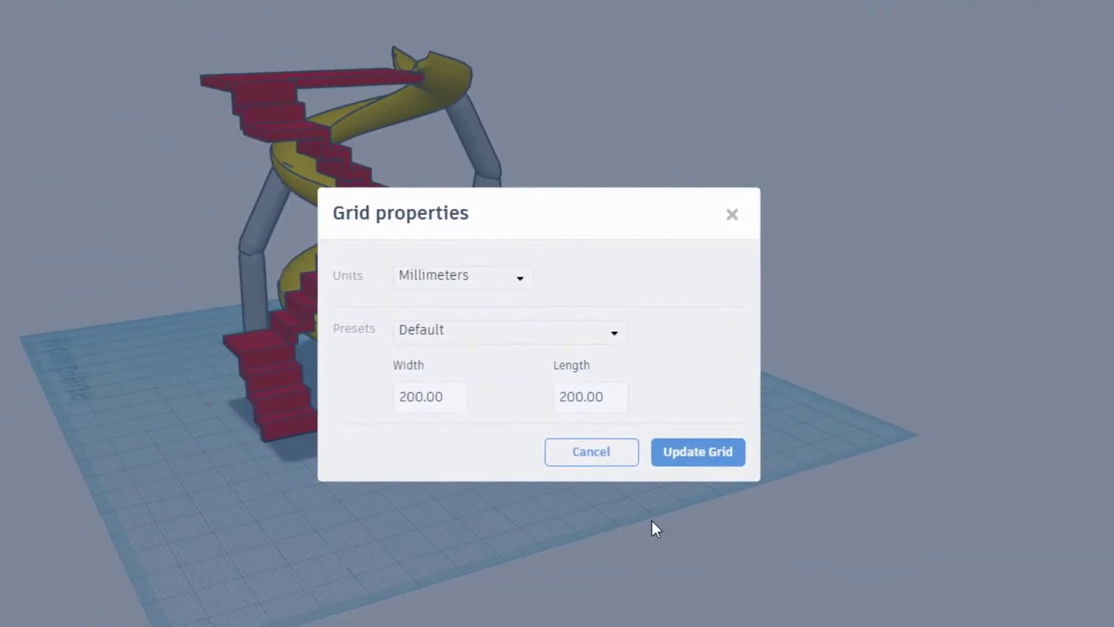
click(447, 403)
click(574, 407)
click(454, 400)
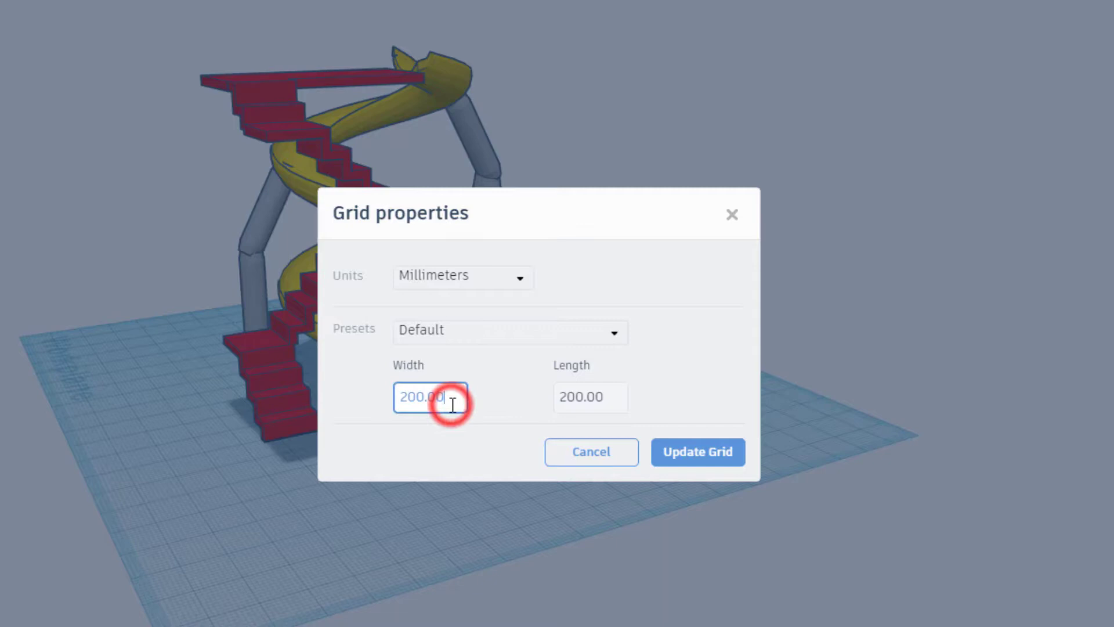
key(BackSpace)
key(BackSpace)
key(BackSpace)
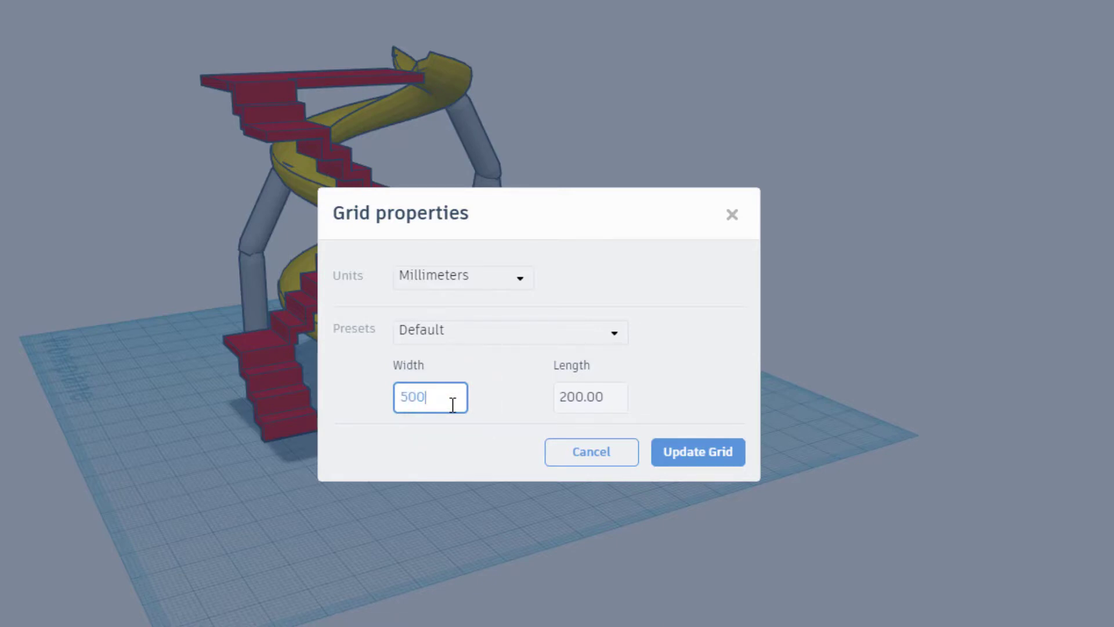
click(619, 399)
key(BackSpace)
key(BackSpace)
key(BackSpace)
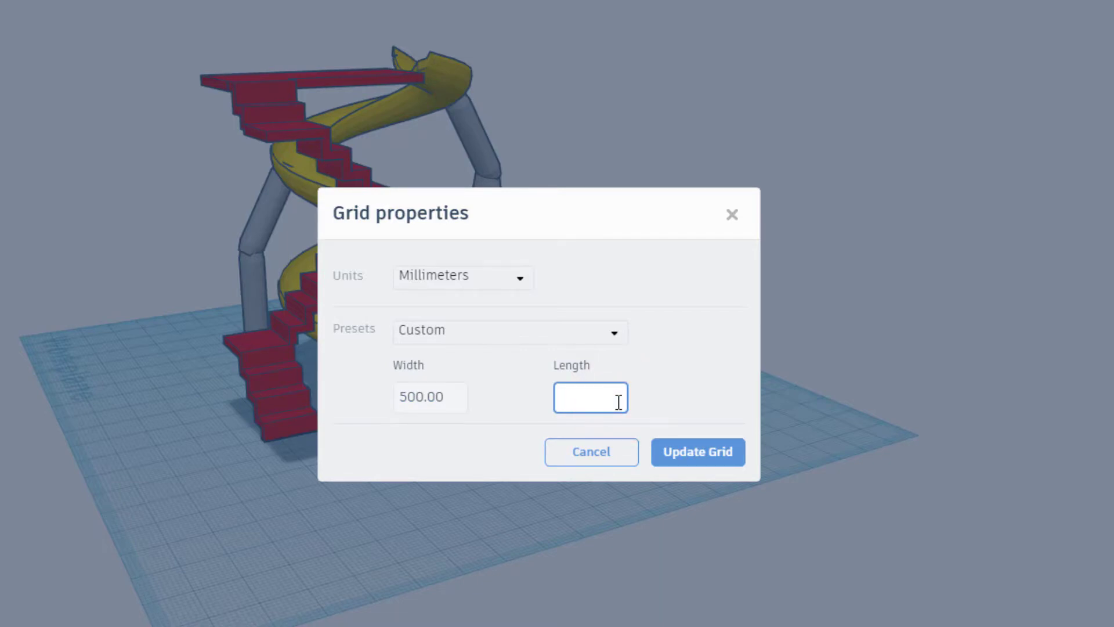
text(500.00)
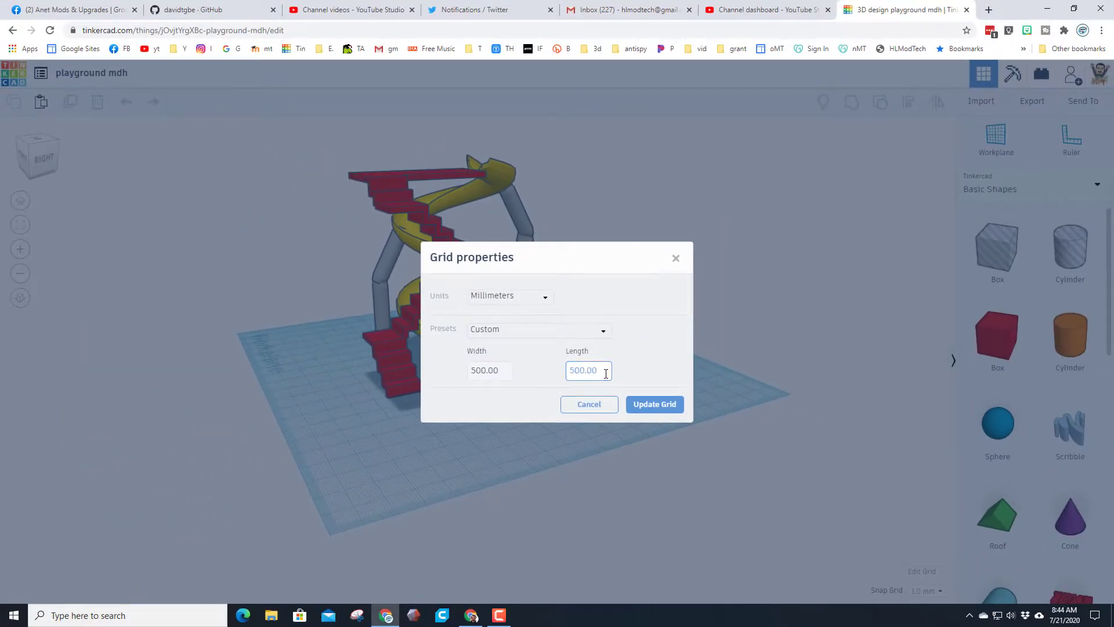
Step: Apply the 500 mm grid and orbit the view around the slide
click(655, 406)
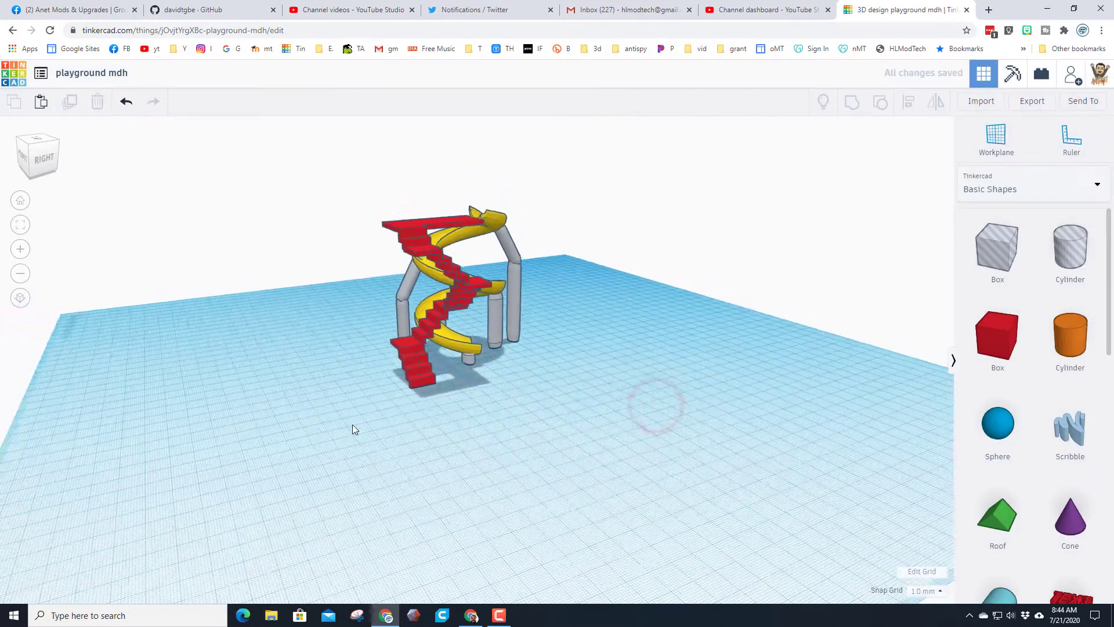
scroll(353, 424, down, 5)
right_drag(294, 440, 535, 430)
scroll(488, 428, up, 5)
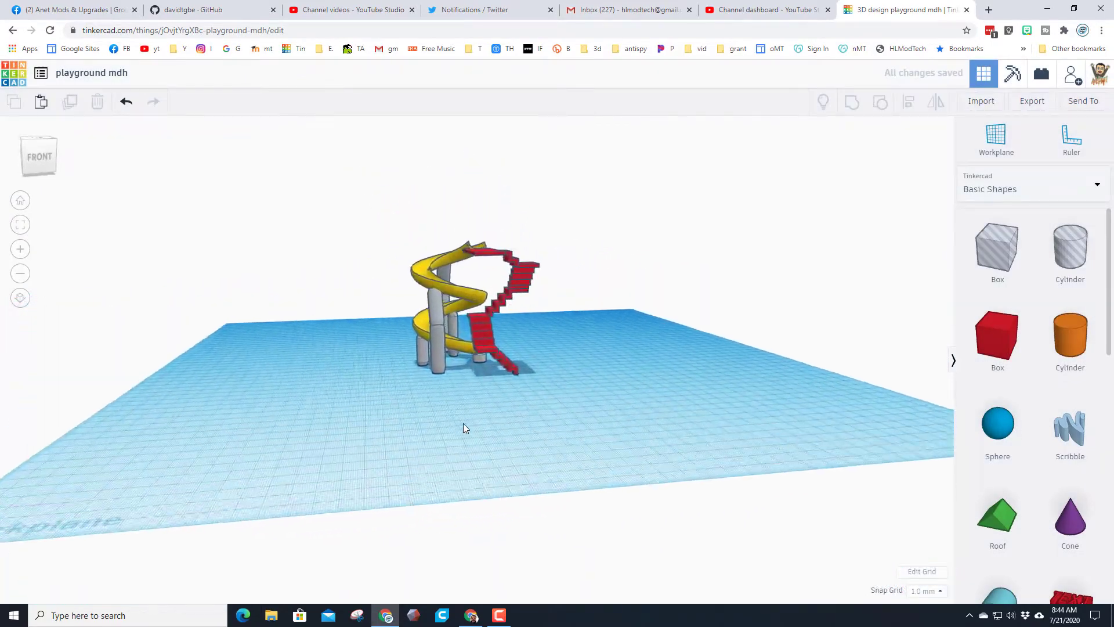
right_drag(393, 428, 354, 440)
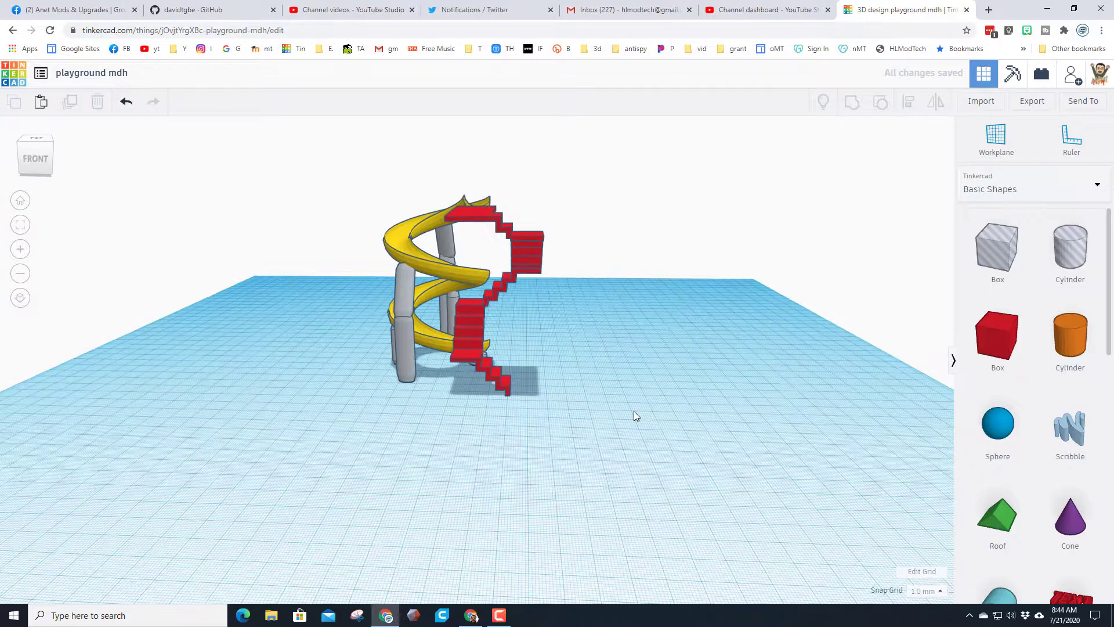
right_drag(634, 411, 352, 430)
right_drag(642, 411, 393, 508)
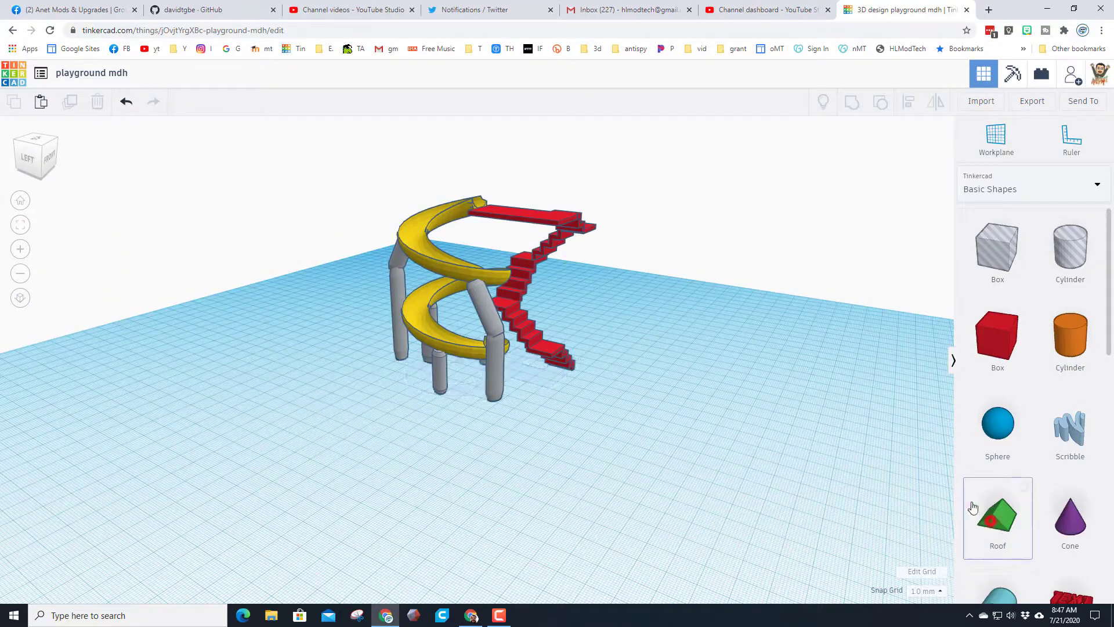
Step: Place a roof shape beside the slide, rotate it 67.5°, and set its width to 10 mm
drag(973, 515, 458, 471)
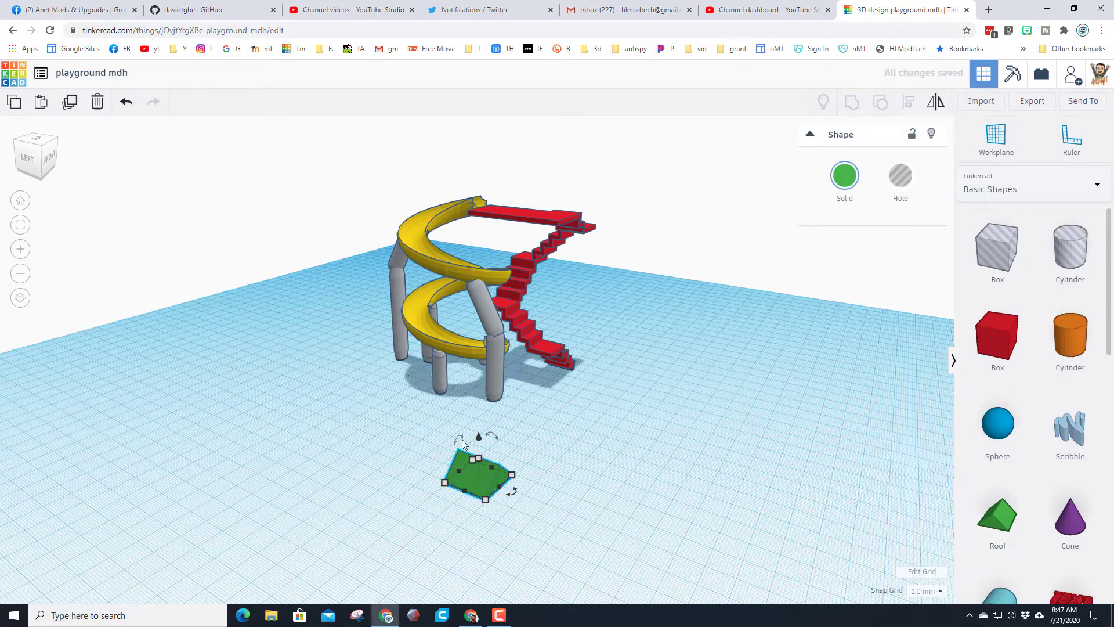
click(39, 149)
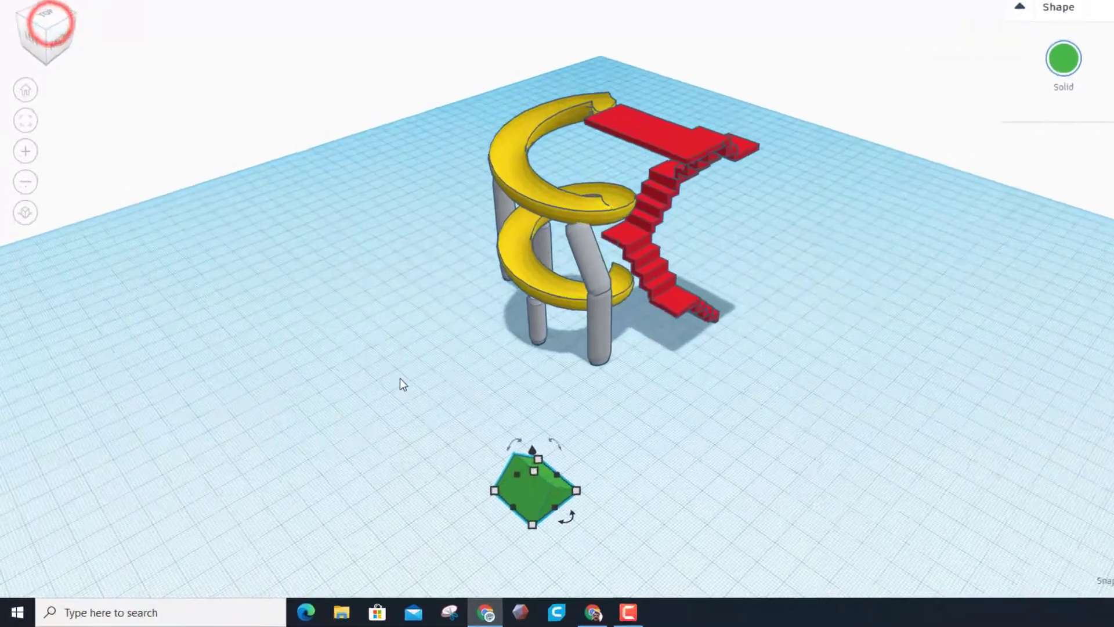
drag(760, 481, 663, 483)
right_drag(498, 491, 816, 423)
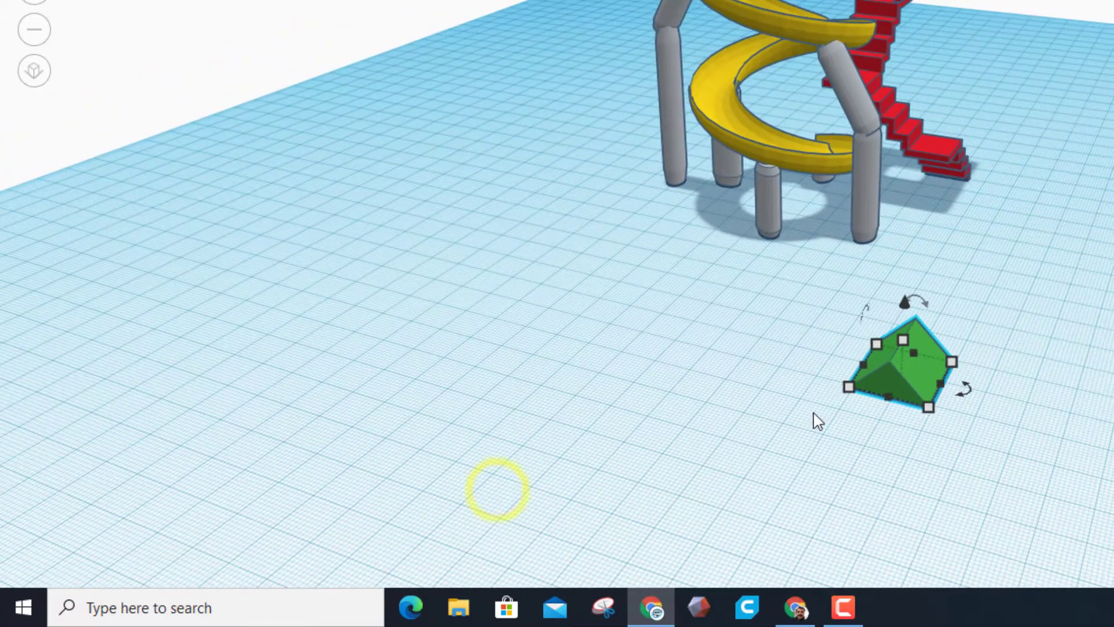
click(926, 409)
click(852, 451)
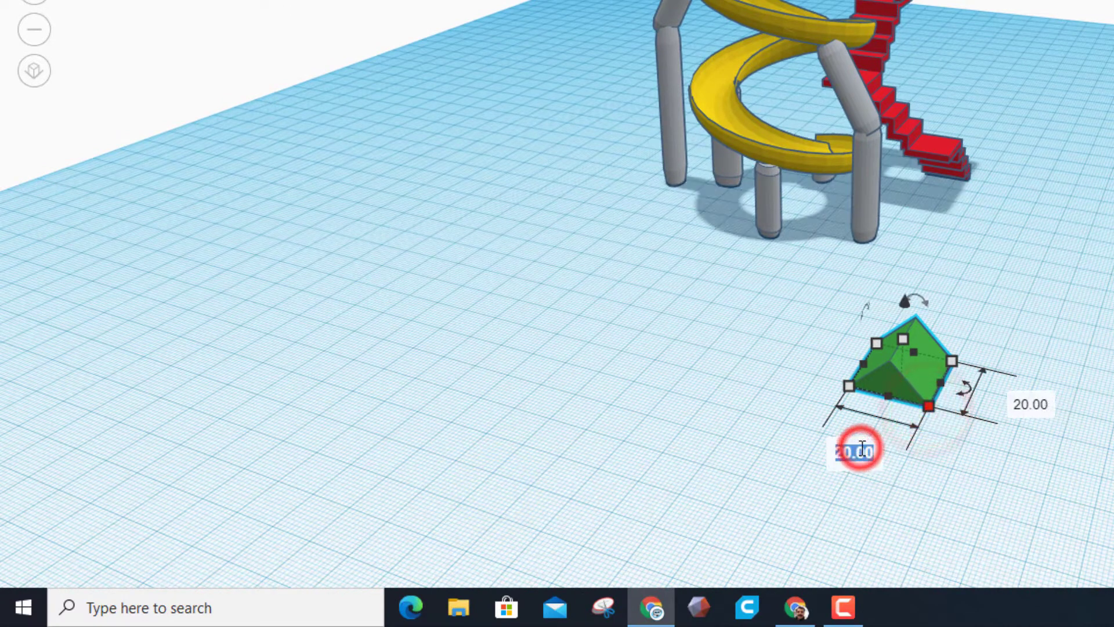
text(10)
key(Return)
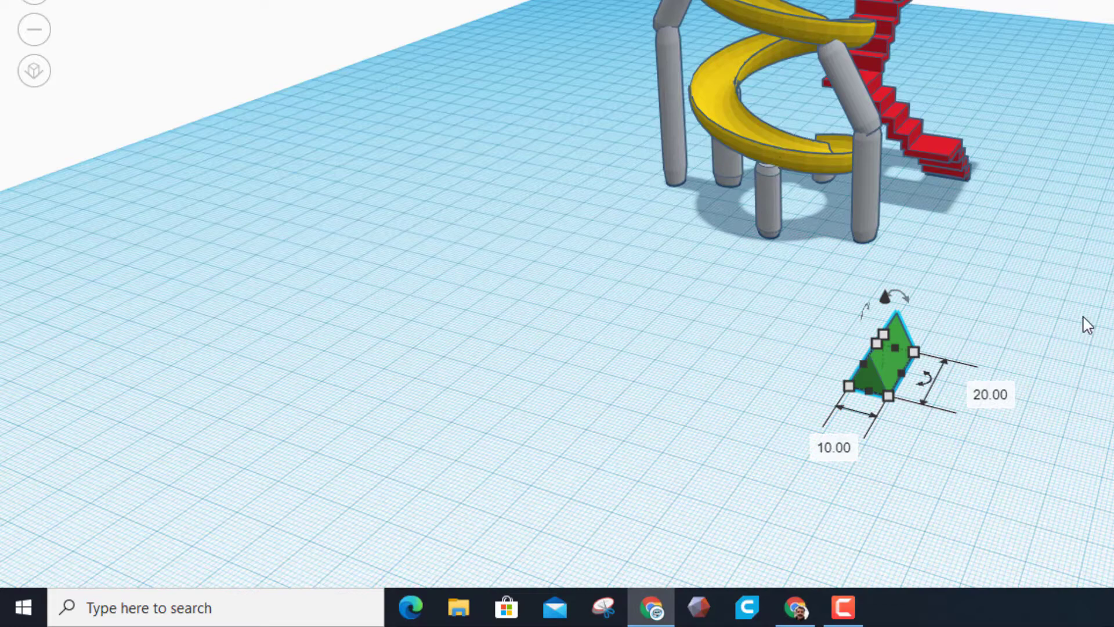
Step: Set the green roof's height to 15 mm
right_drag(1050, 331, 641, 371)
right_click(750, 356)
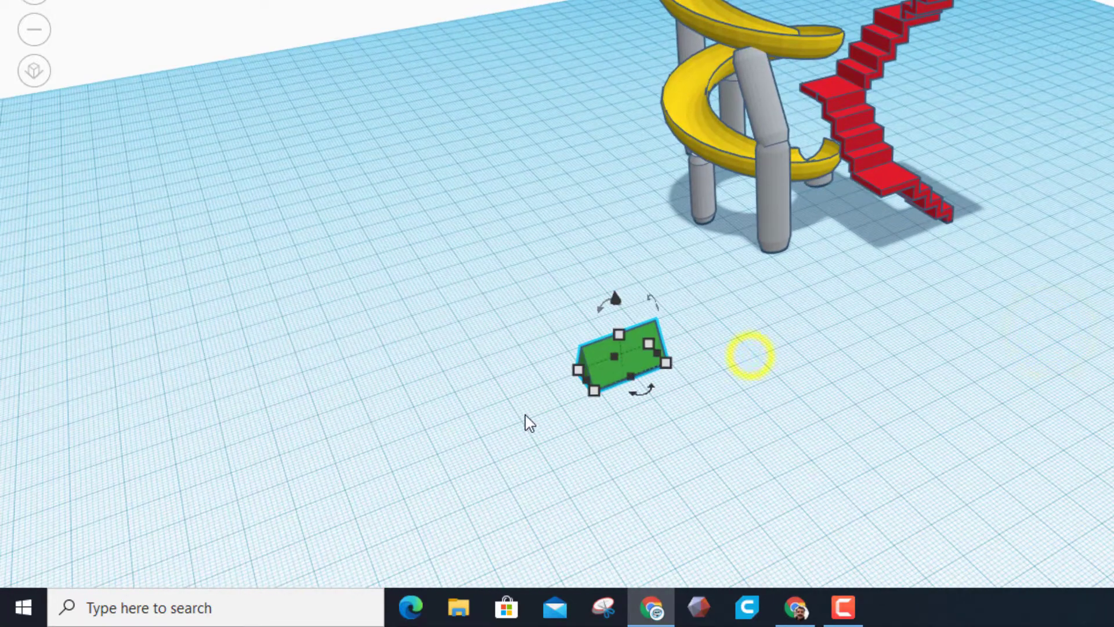
right_drag(529, 416, 831, 168)
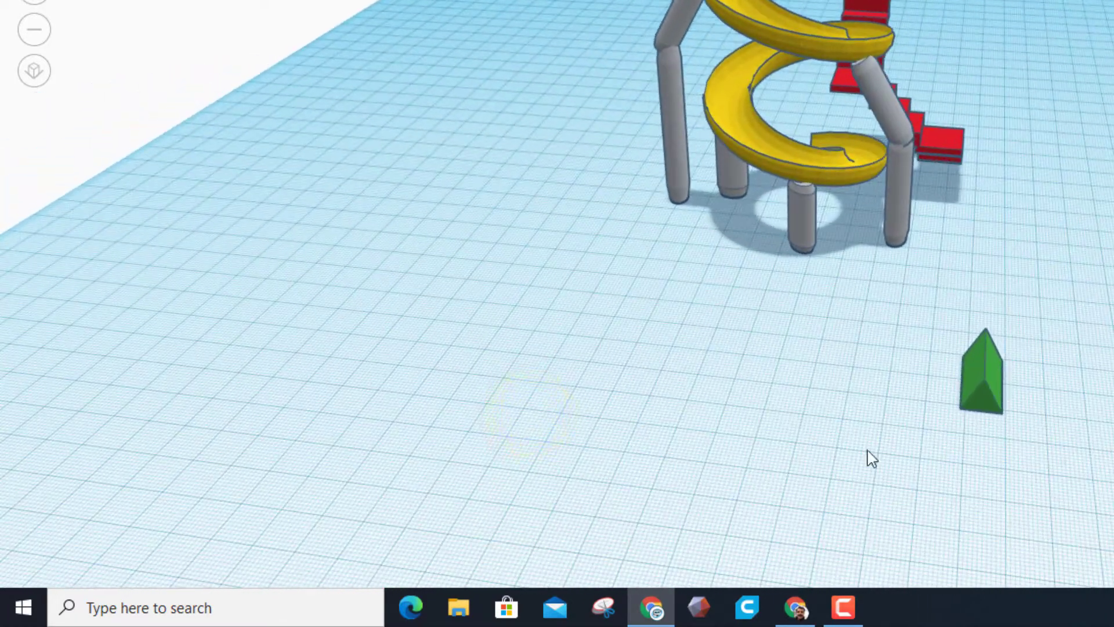
right_drag(966, 424, 973, 374)
click(940, 351)
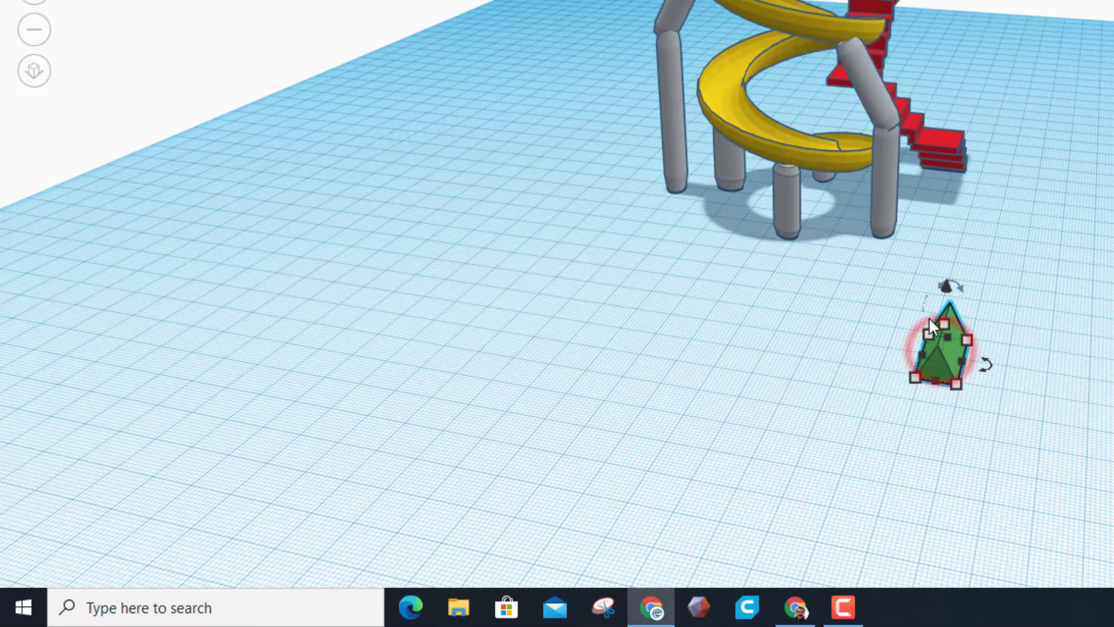
click(944, 322)
click(1022, 342)
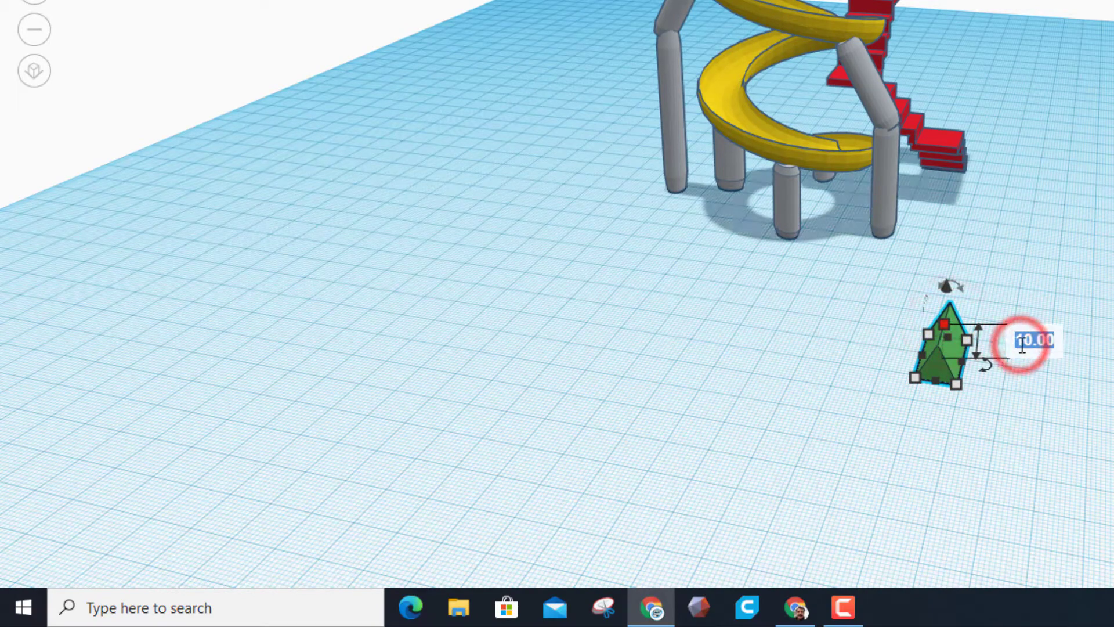
text(15)
key(Return)
right_drag(1052, 423, 1004, 412)
scroll(1029, 387, up, 4)
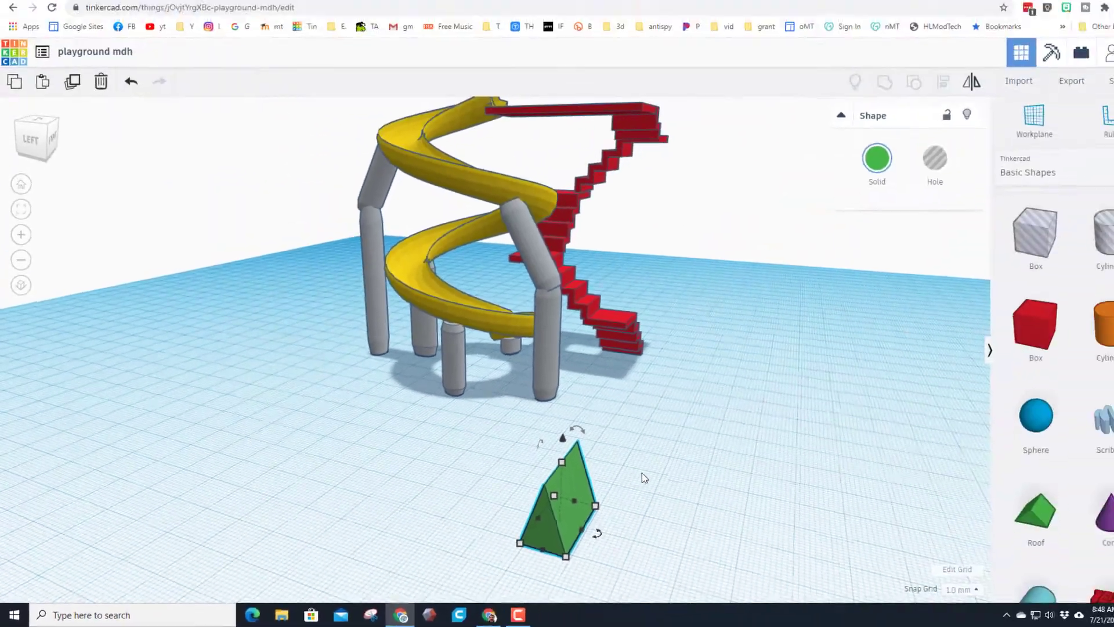
Step: Place the workplane on the green roof's sloped face
right_drag(1090, 391, 955, 385)
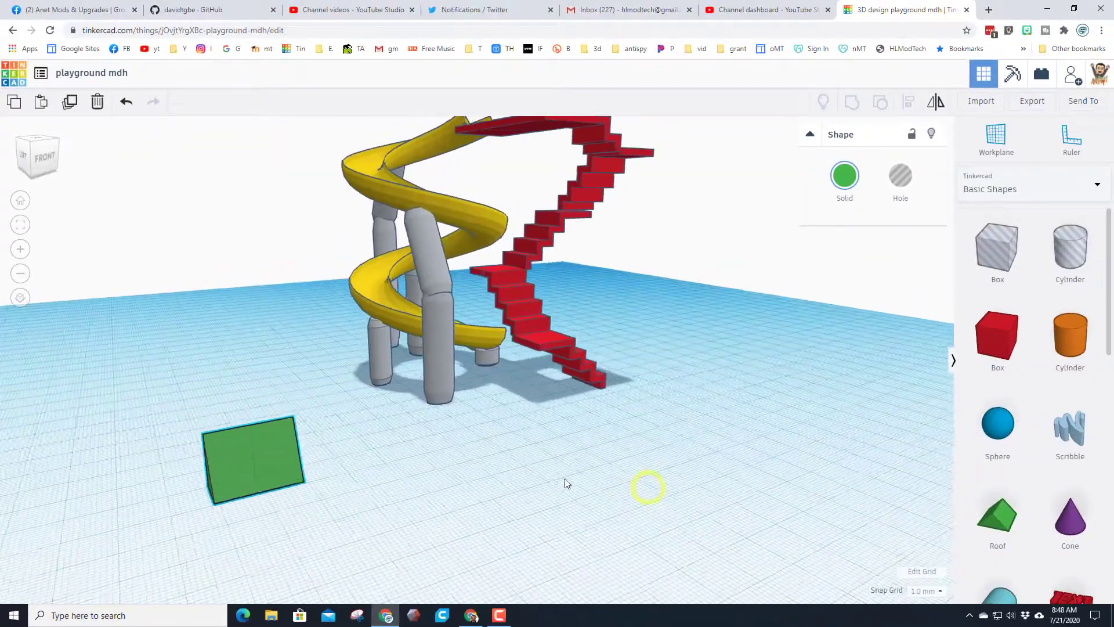
right_drag(567, 483, 549, 369)
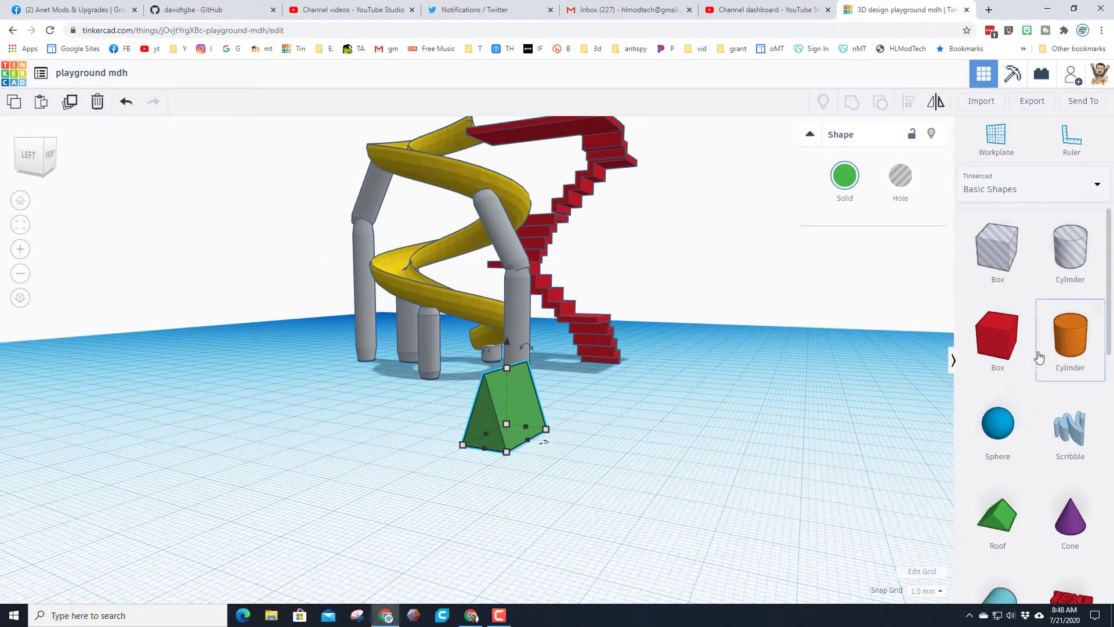
click(996, 145)
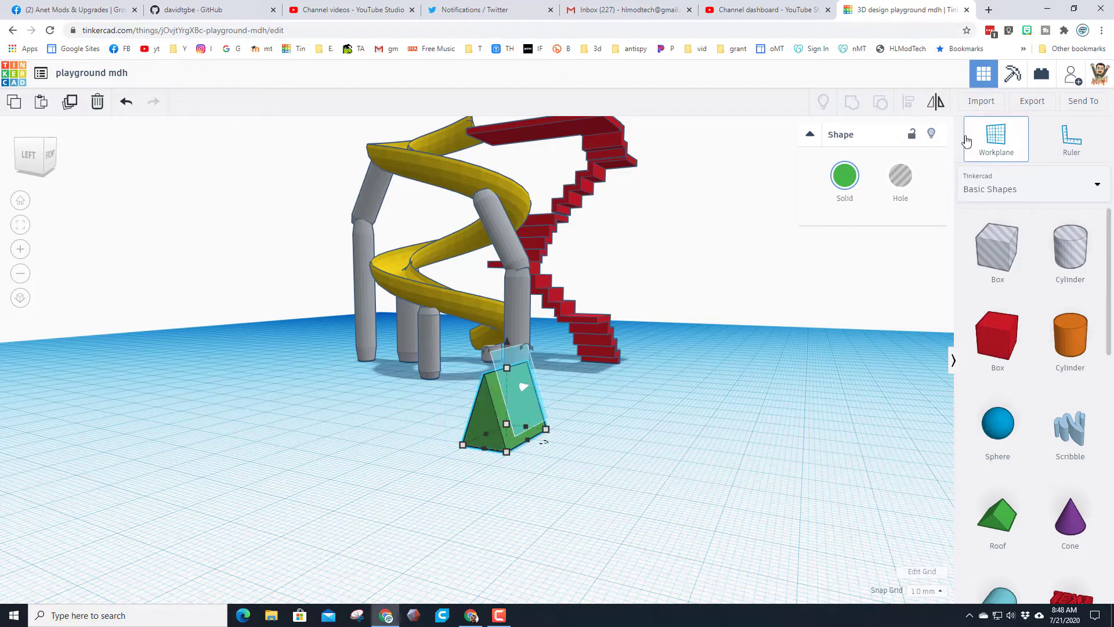
click(483, 412)
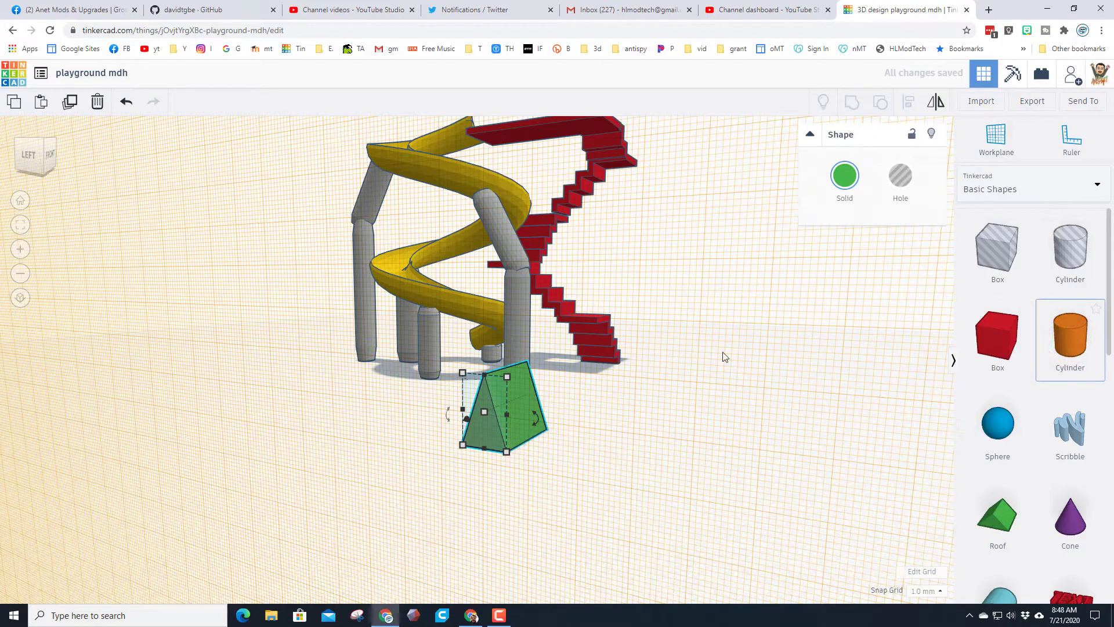
Step: Drop a cylinder onto the slope and scale it evenly to about 11 mm
drag(1062, 341, 485, 360)
right_drag(426, 444, 380, 455)
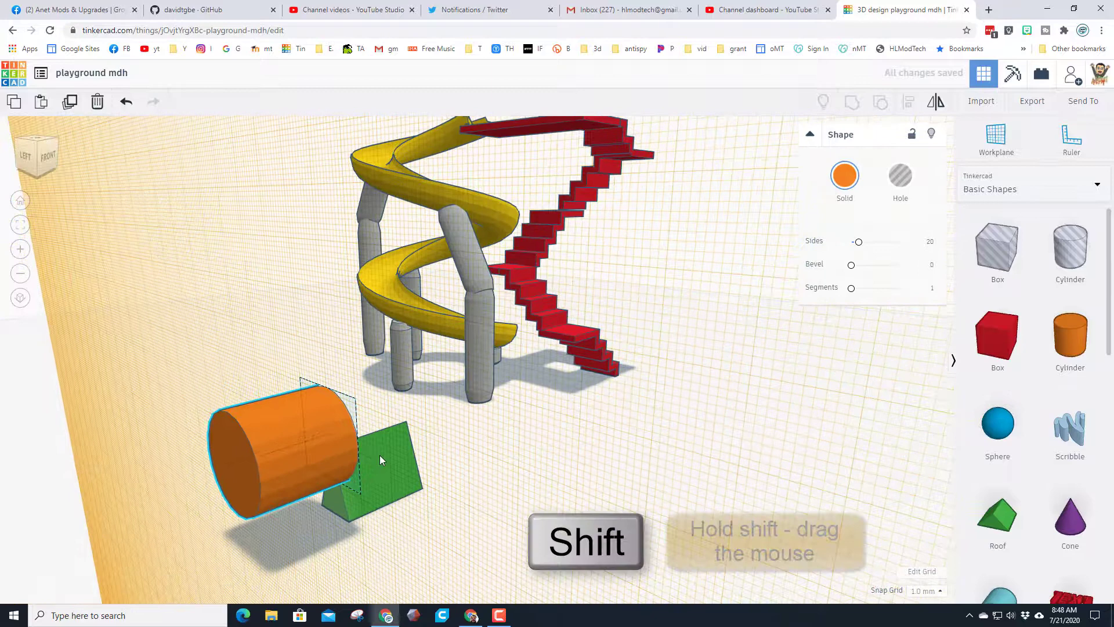
key(shift)
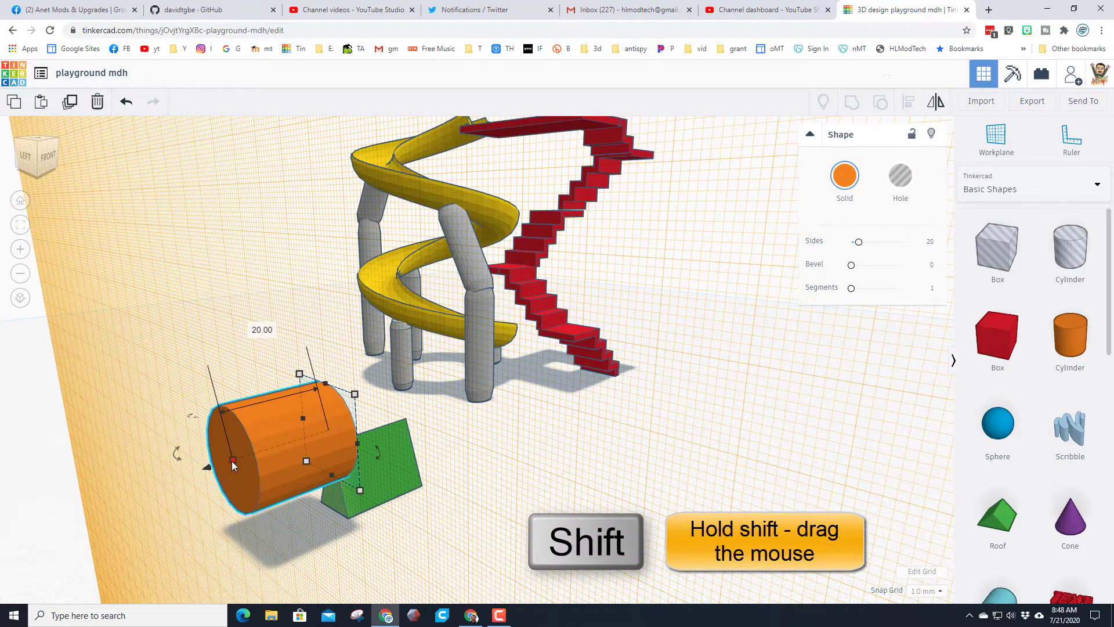
shift+drag(231, 461, 282, 458)
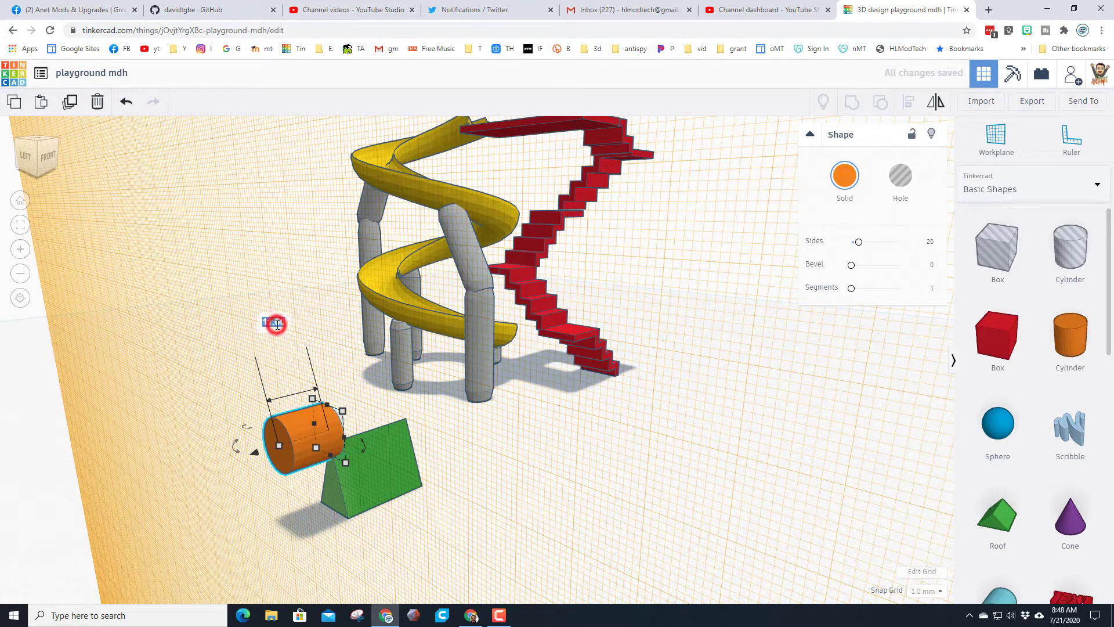
Step: Size the orange cylinder to 5 mm and nudge it down a step
text(5)
key(Return)
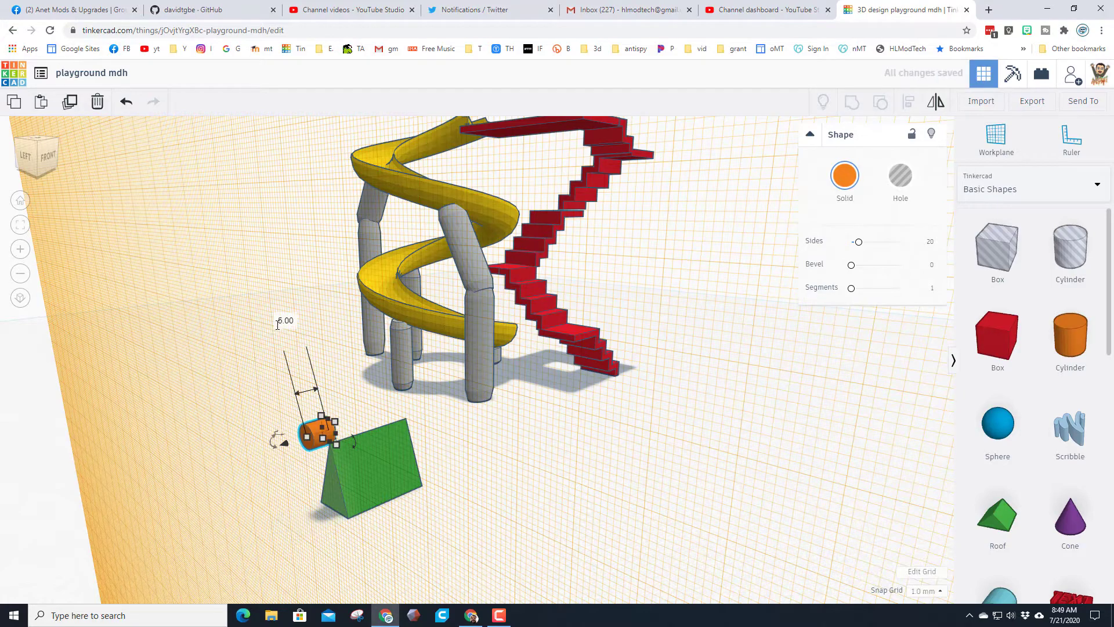
scroll(185, 461, down, 3)
right_drag(246, 511, 290, 514)
click(455, 498)
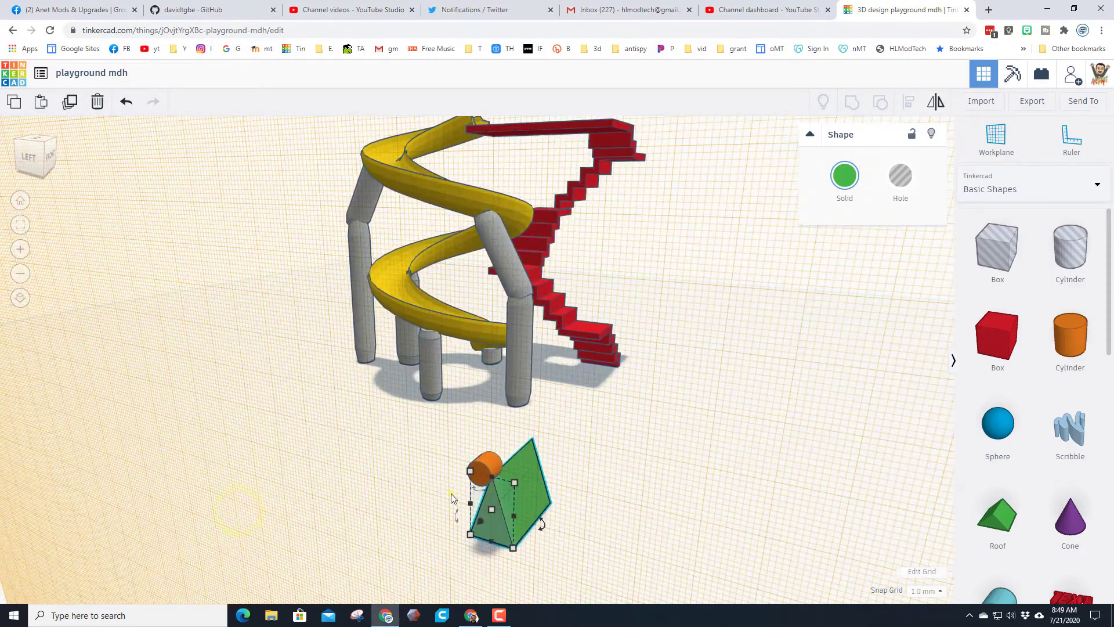
scroll(441, 487, up, 3)
click(425, 392)
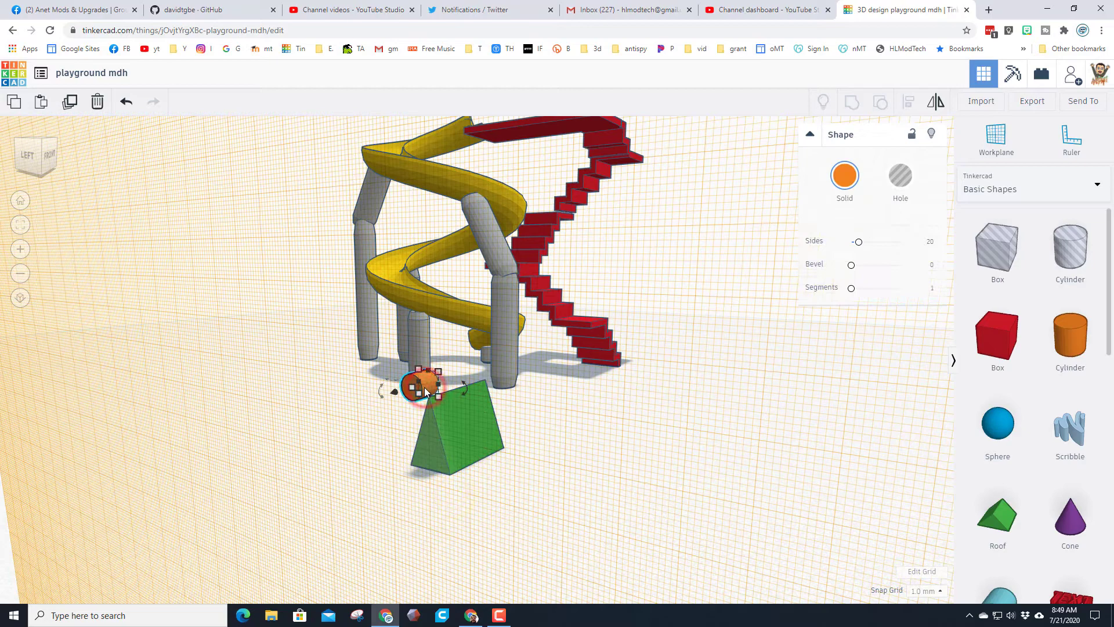
key(ctrl+Down)
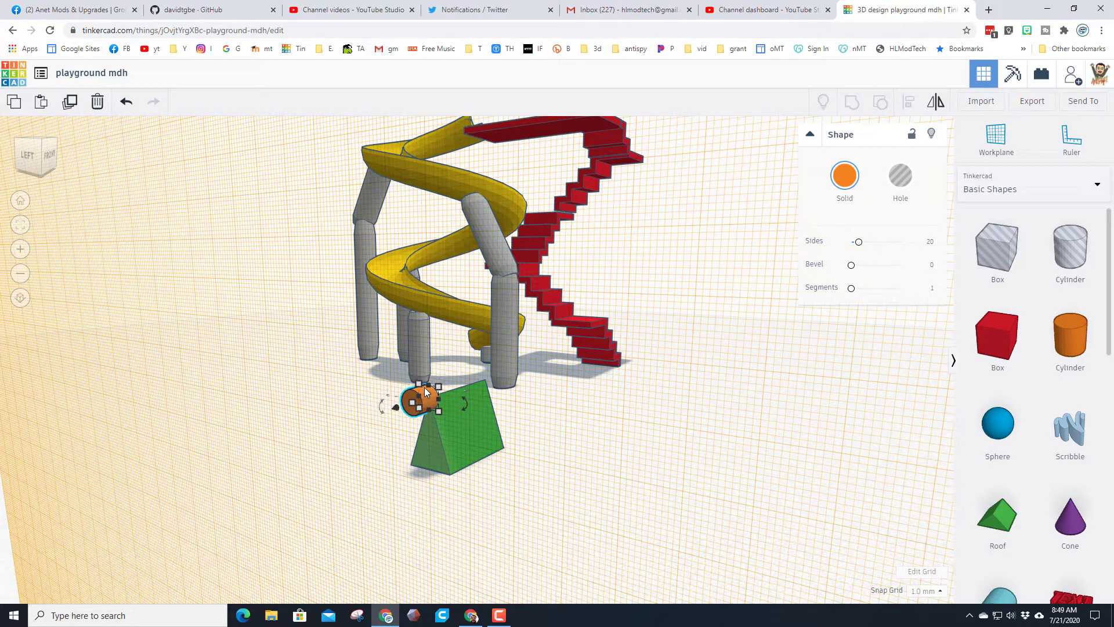
Step: Move the cylinder onto the roof's top edge, undoing an accidental rotation
right_drag(392, 441, 201, 510)
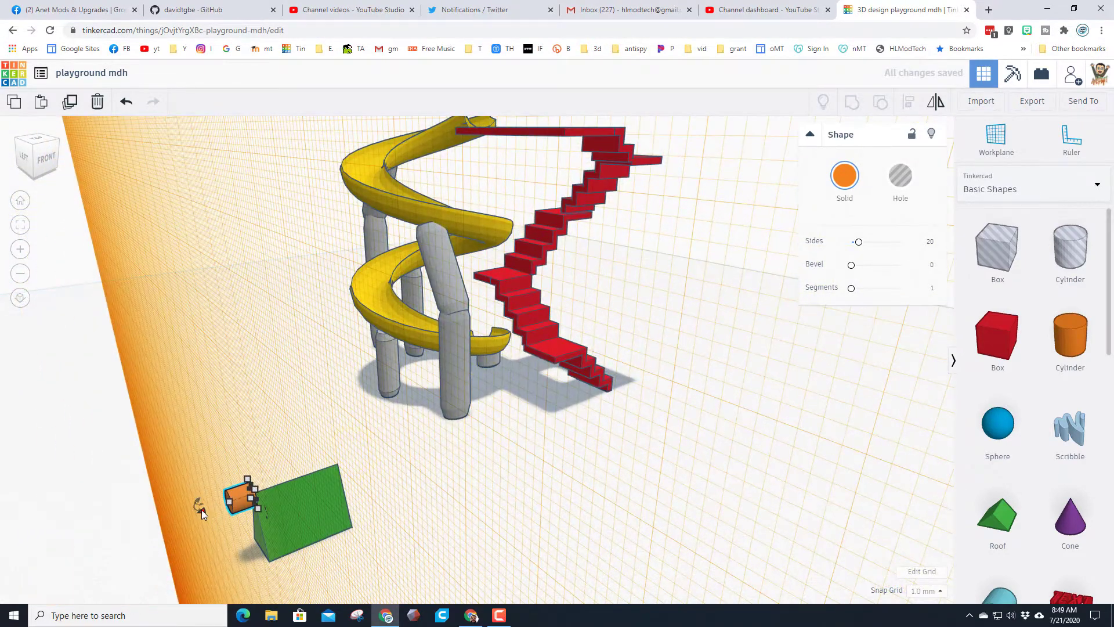
drag(201, 510, 311, 472)
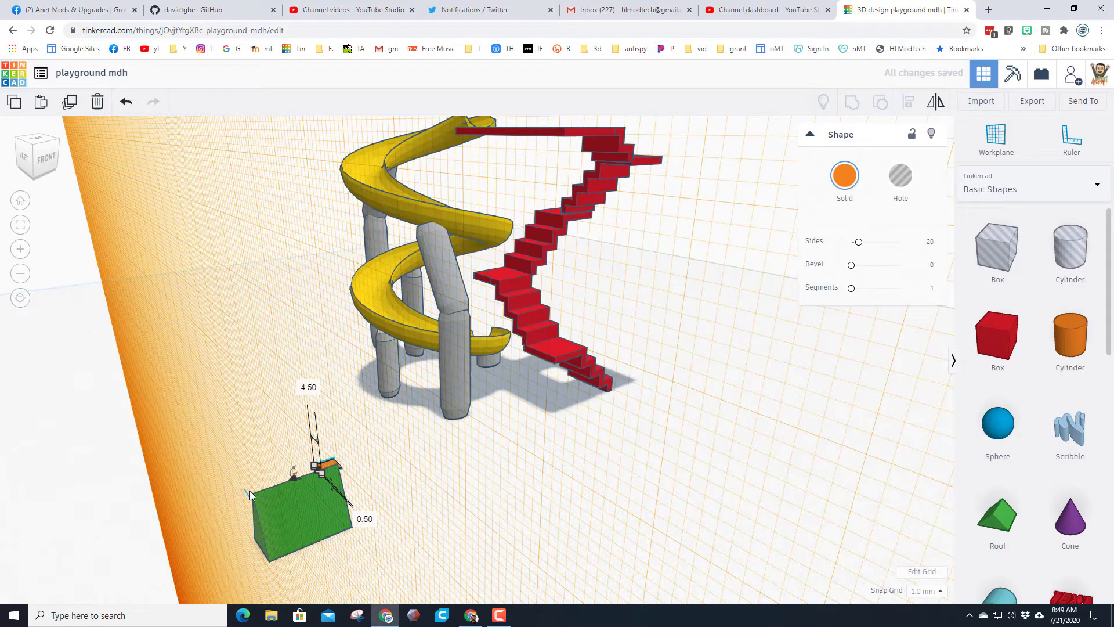
drag(314, 451, 314, 451)
key(ctrl+z)
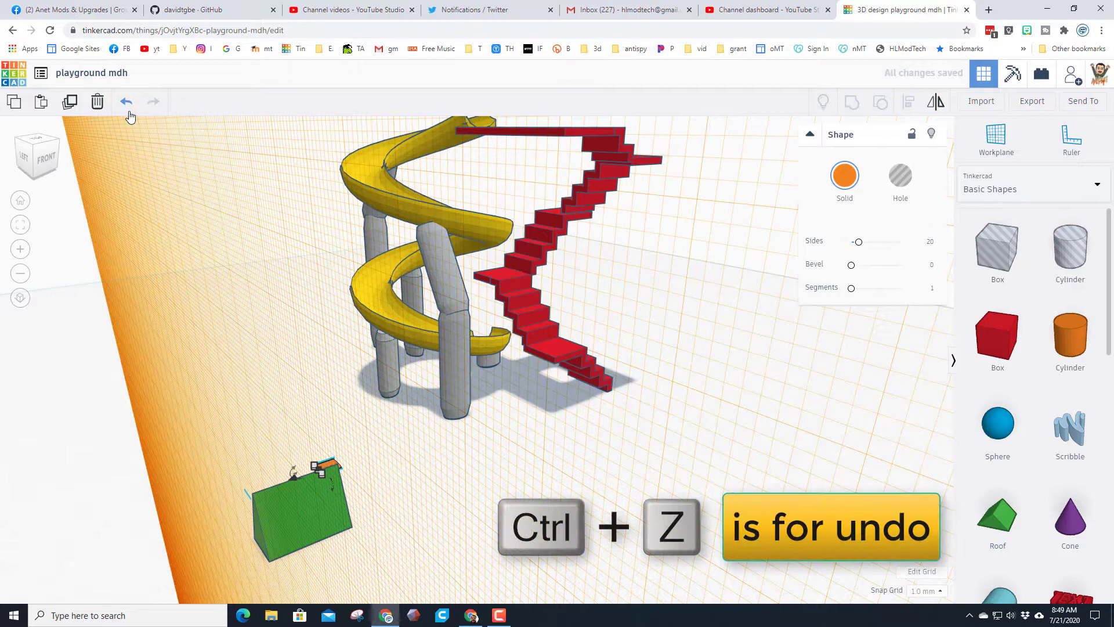
click(127, 108)
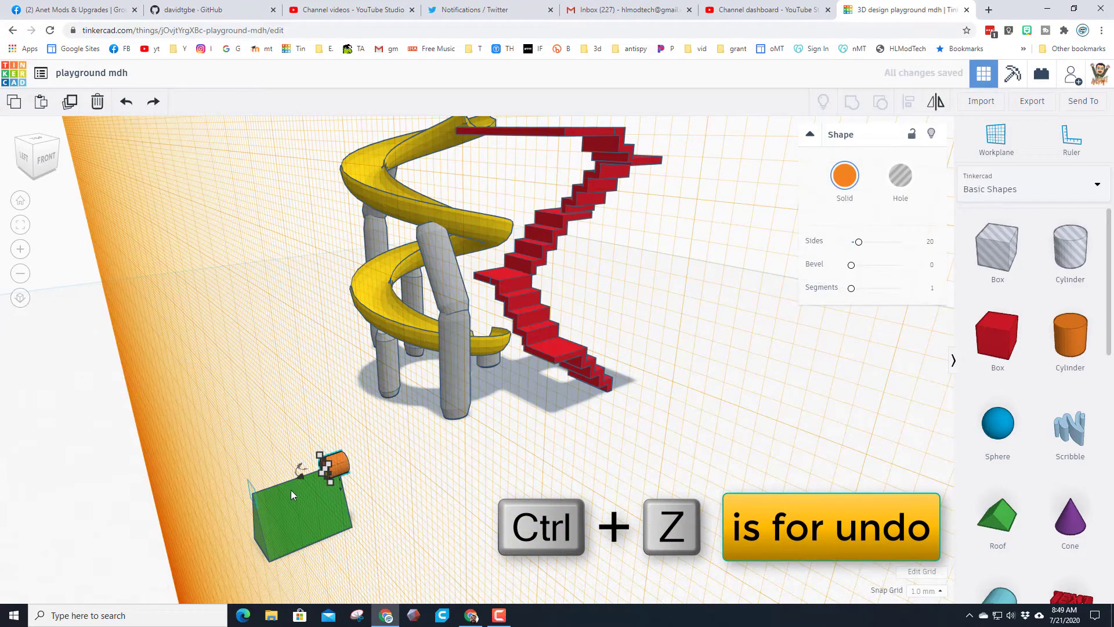
Step: Stretch the cylinder to 24 long along the roof's ridge
click(36, 145)
click(26, 229)
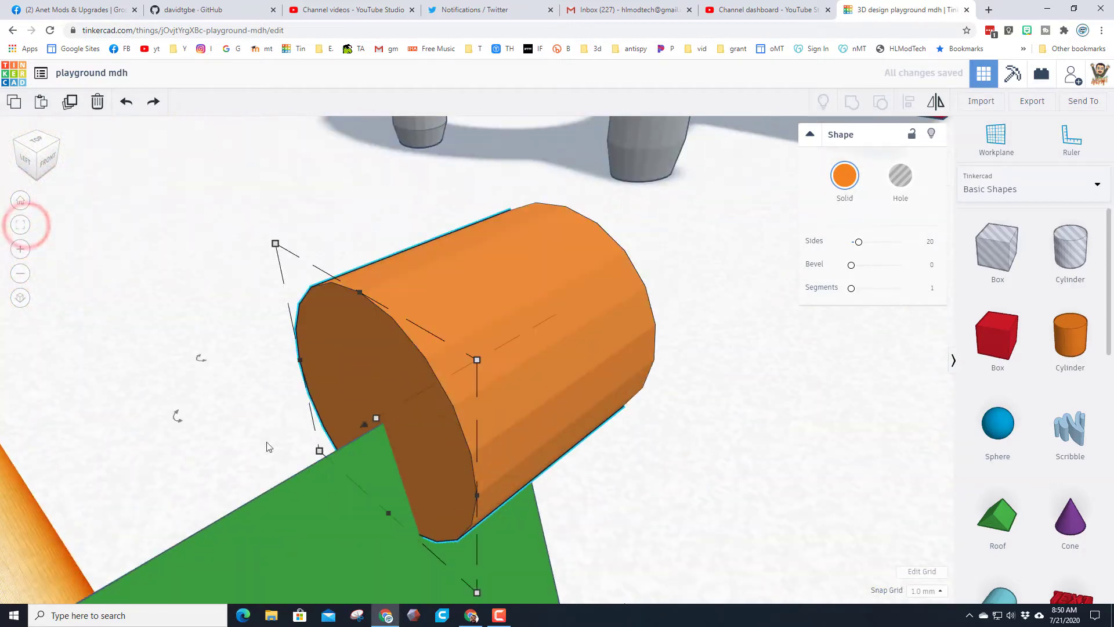
drag(377, 422, 196, 489)
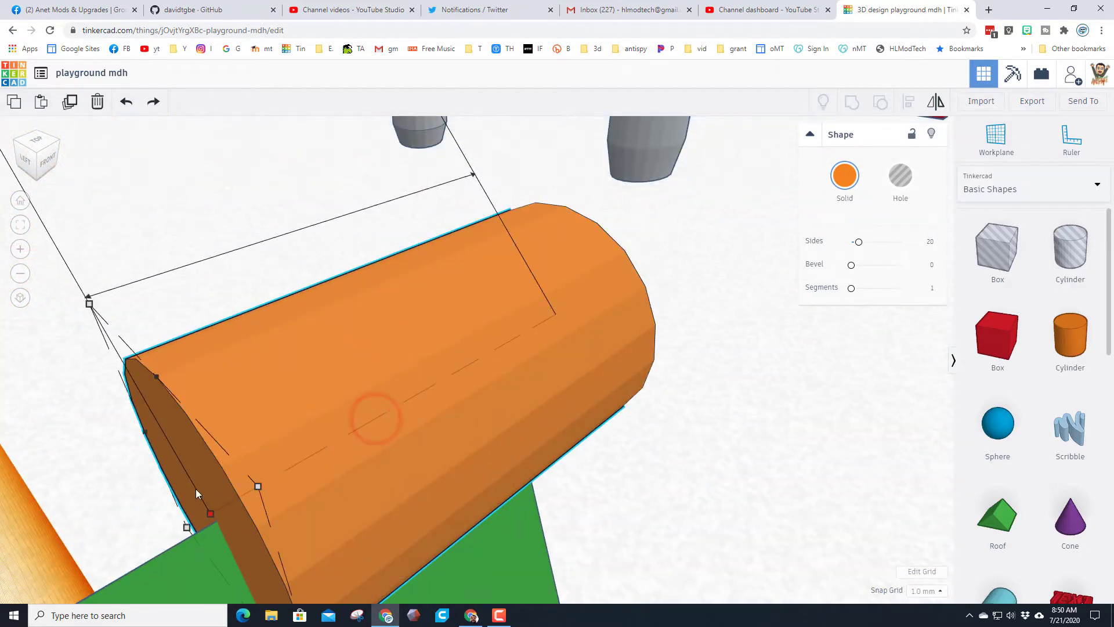
click(19, 274)
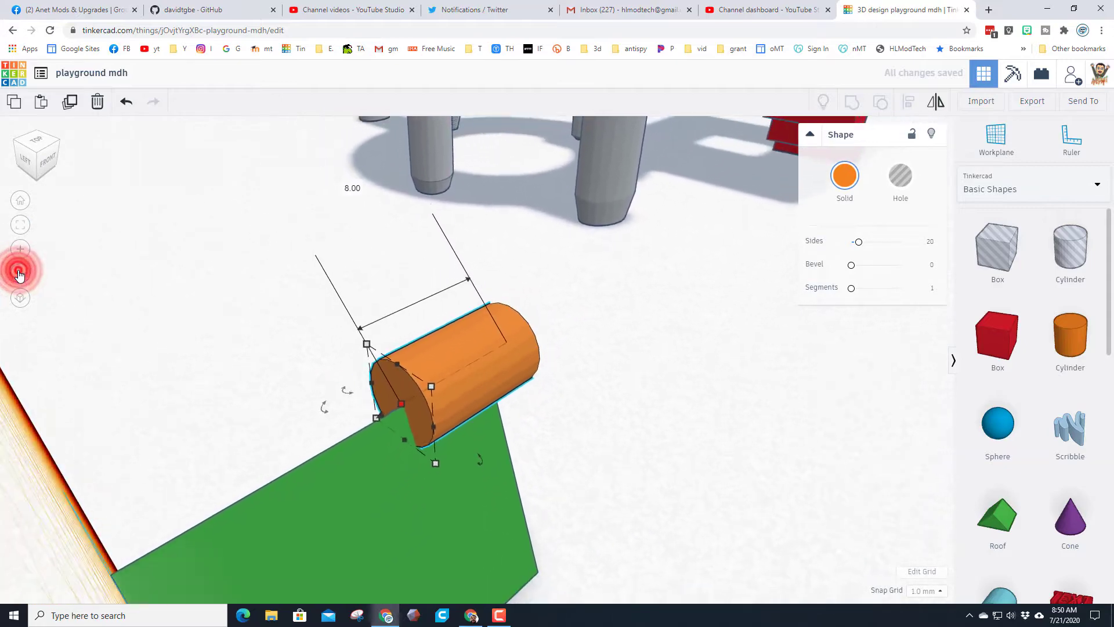
drag(438, 393, 277, 468)
right_drag(277, 468, 274, 429)
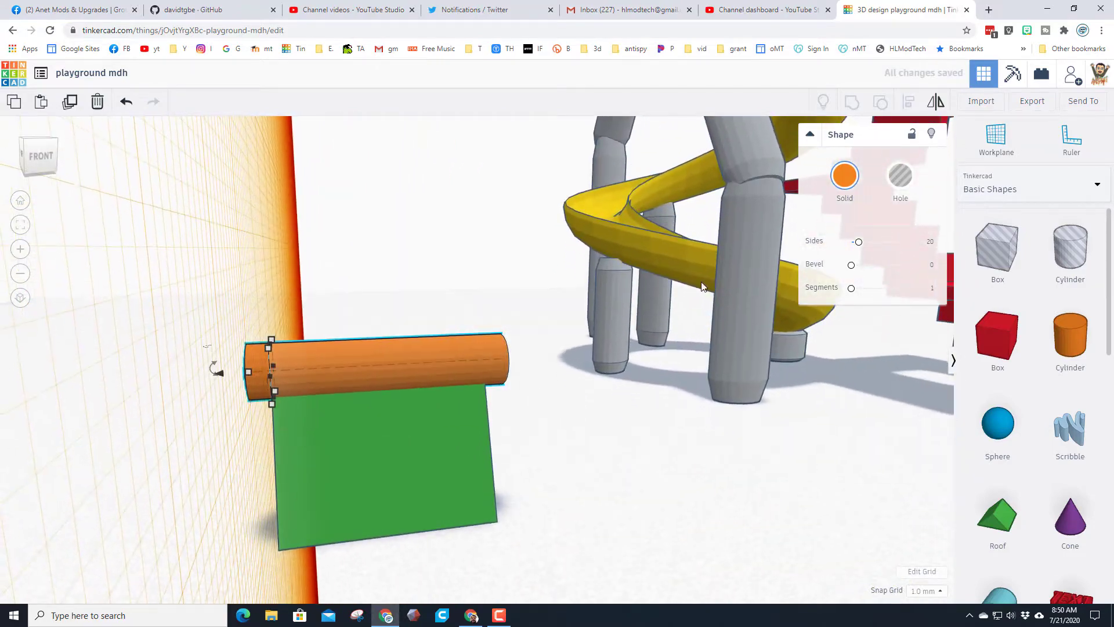
Step: Reset the workplane to the ground and align the cylinder to the green roof
click(991, 140)
click(579, 490)
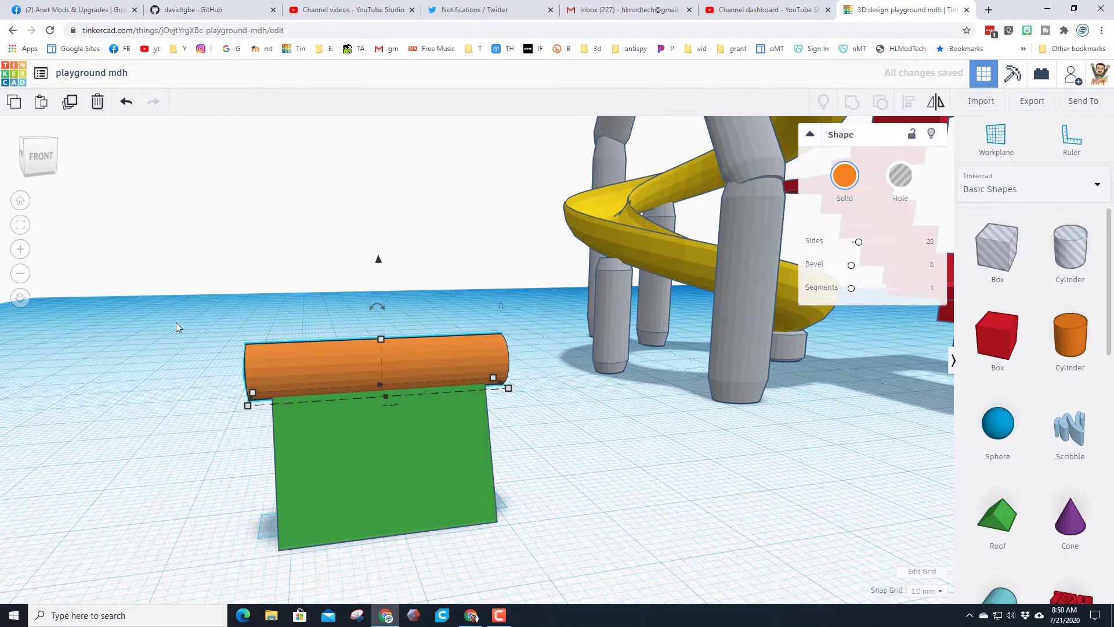
drag(172, 341, 550, 369)
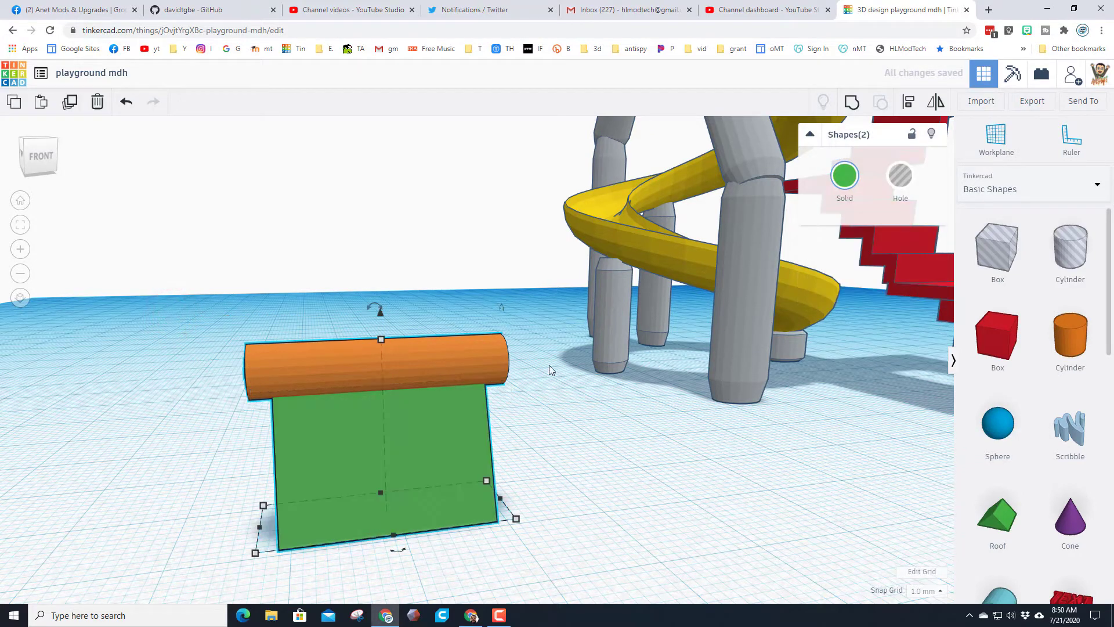
click(910, 104)
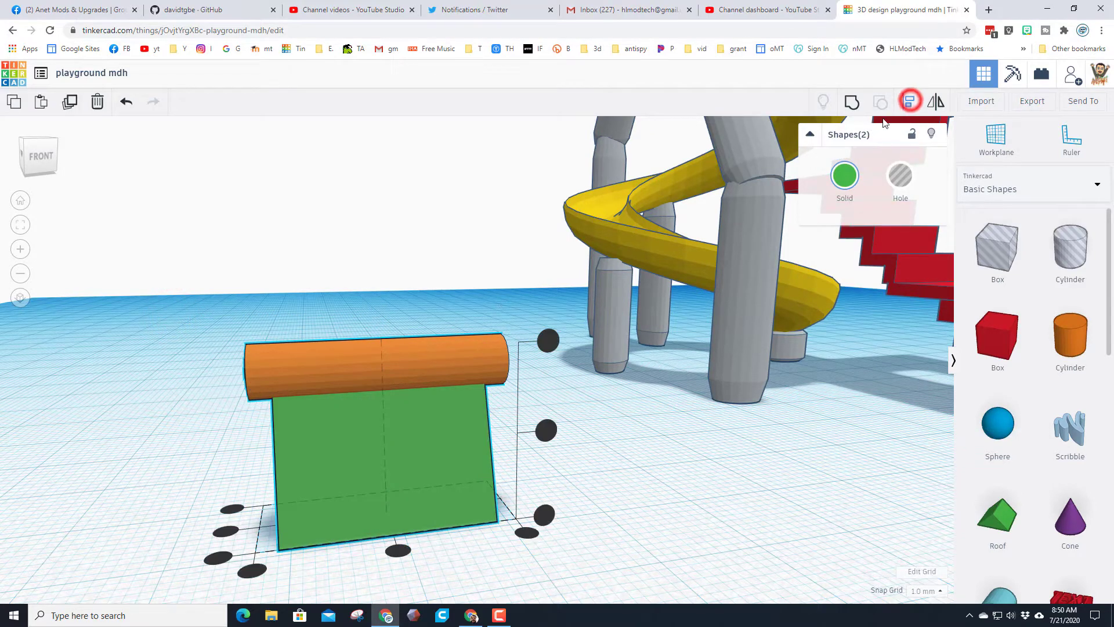
click(387, 447)
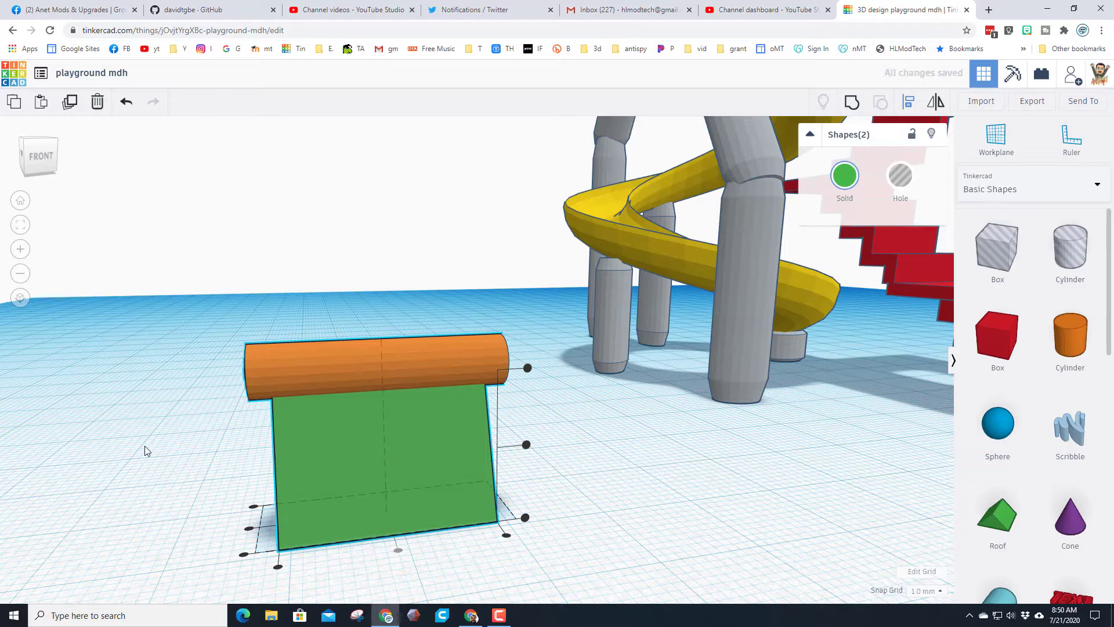
Step: Set the orange rod's Bevel to 2 and Segments to 5 for rounded ends
click(271, 376)
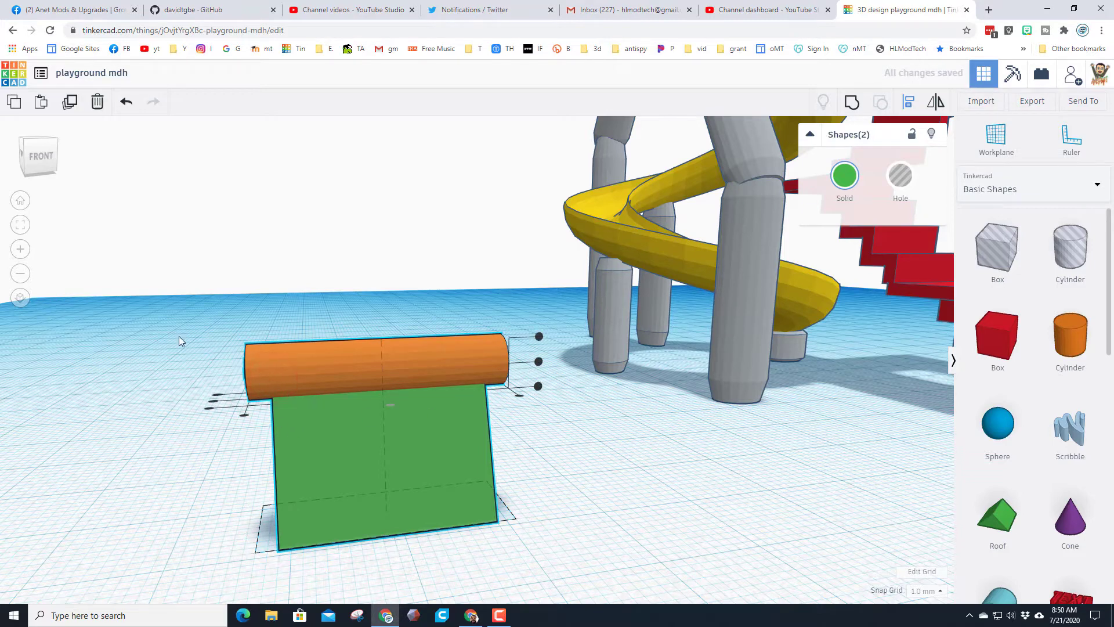
click(150, 318)
right_drag(116, 418, 322, 402)
click(322, 402)
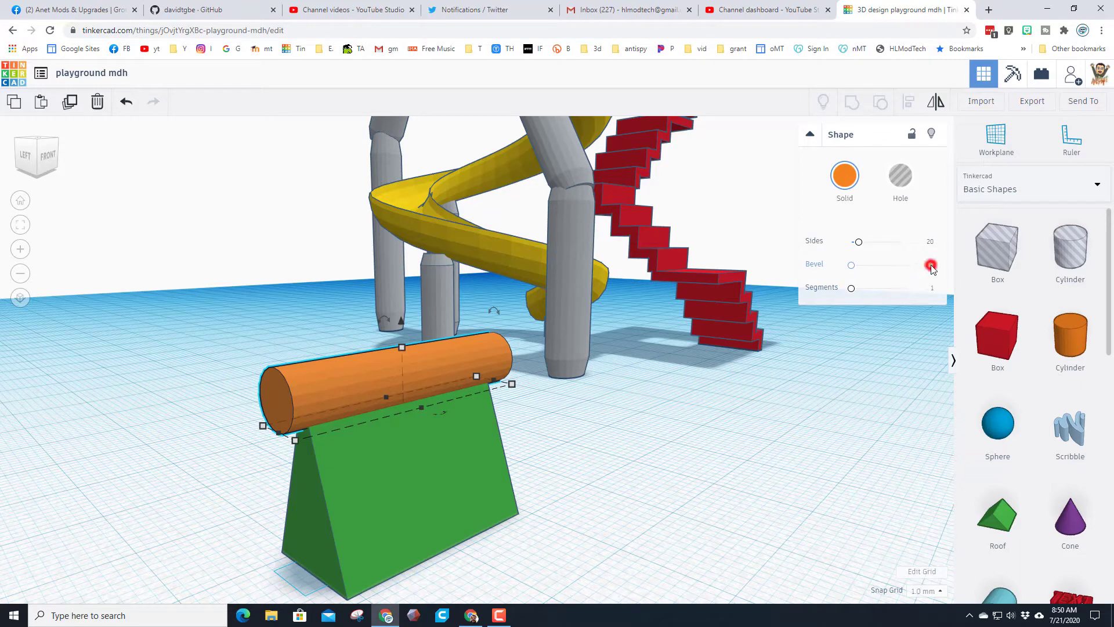
text(2)
key(Return)
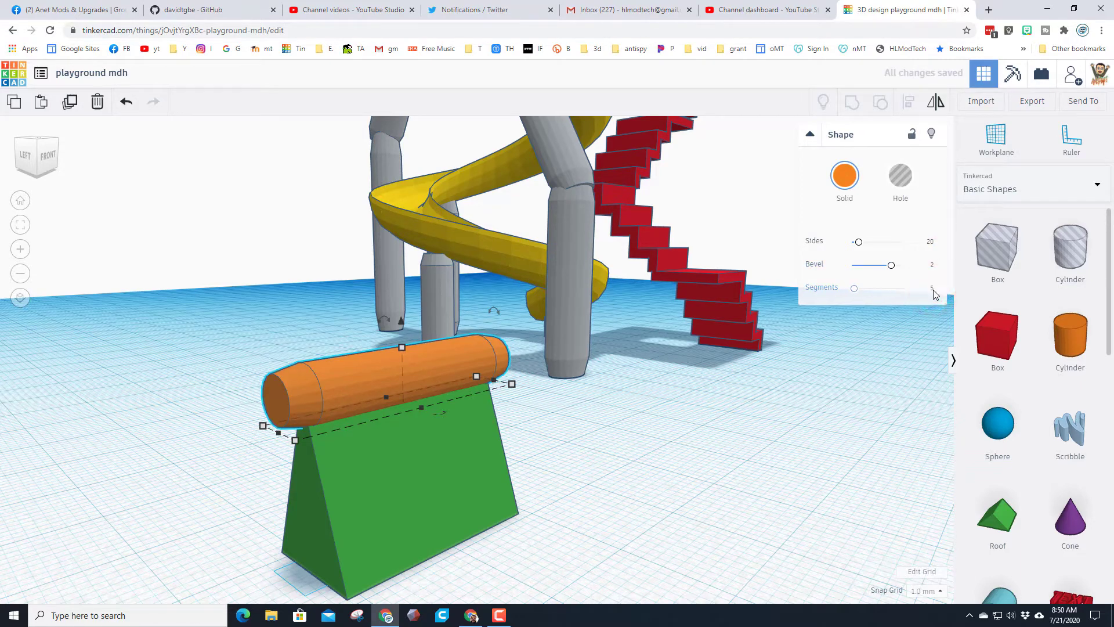
right_drag(531, 428, 581, 455)
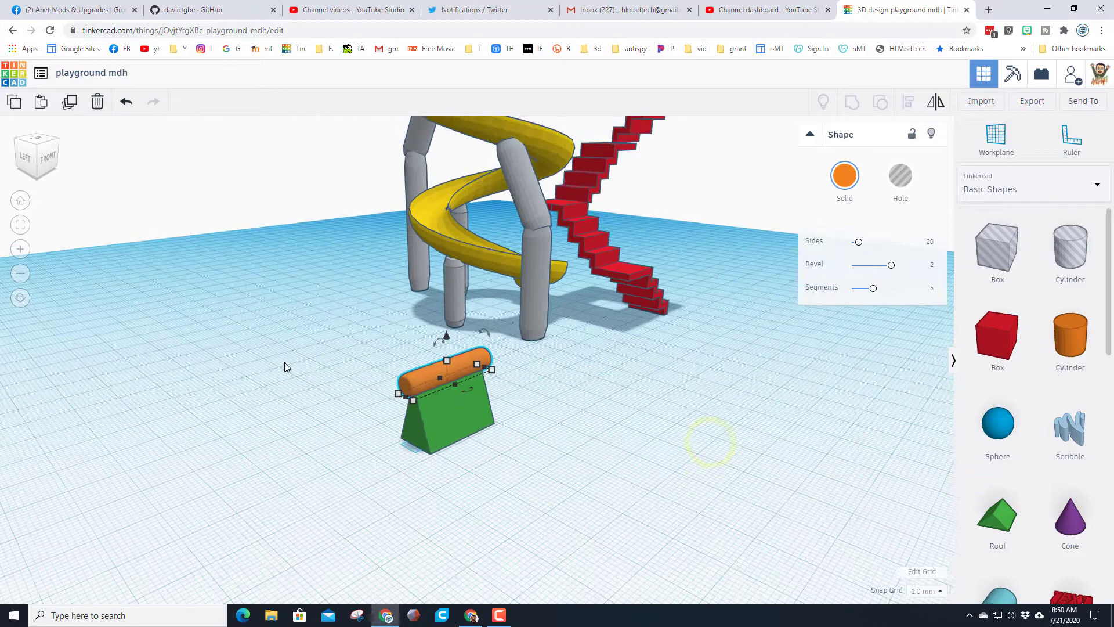
right_drag(406, 361, 647, 391)
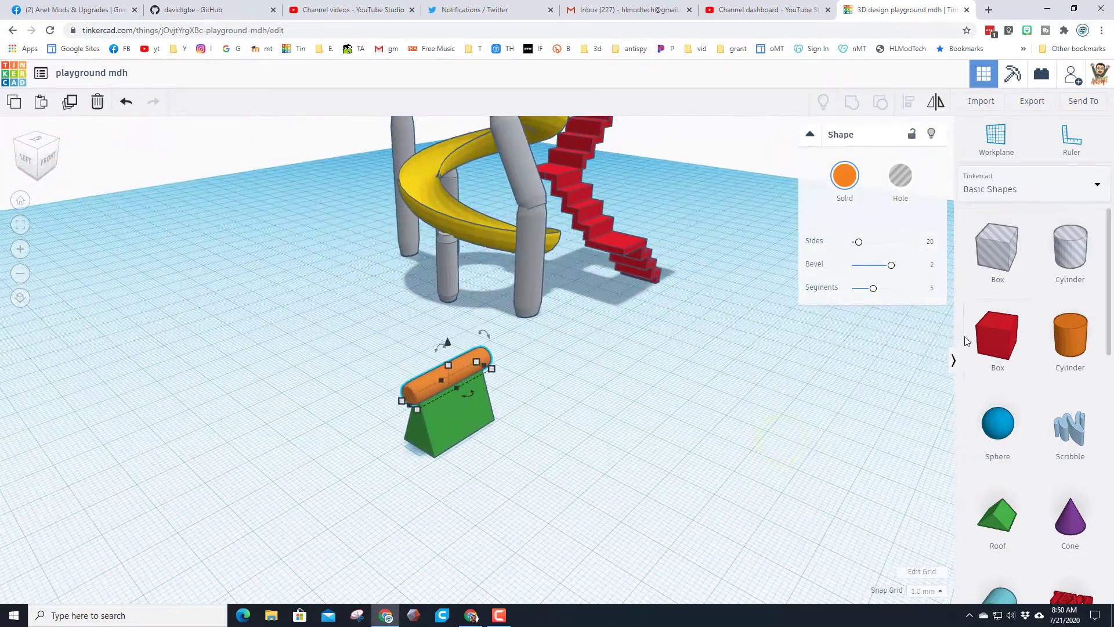
Step: Place a red box left of the green roof, width 15, stretched into a bar
drag(972, 335, 264, 401)
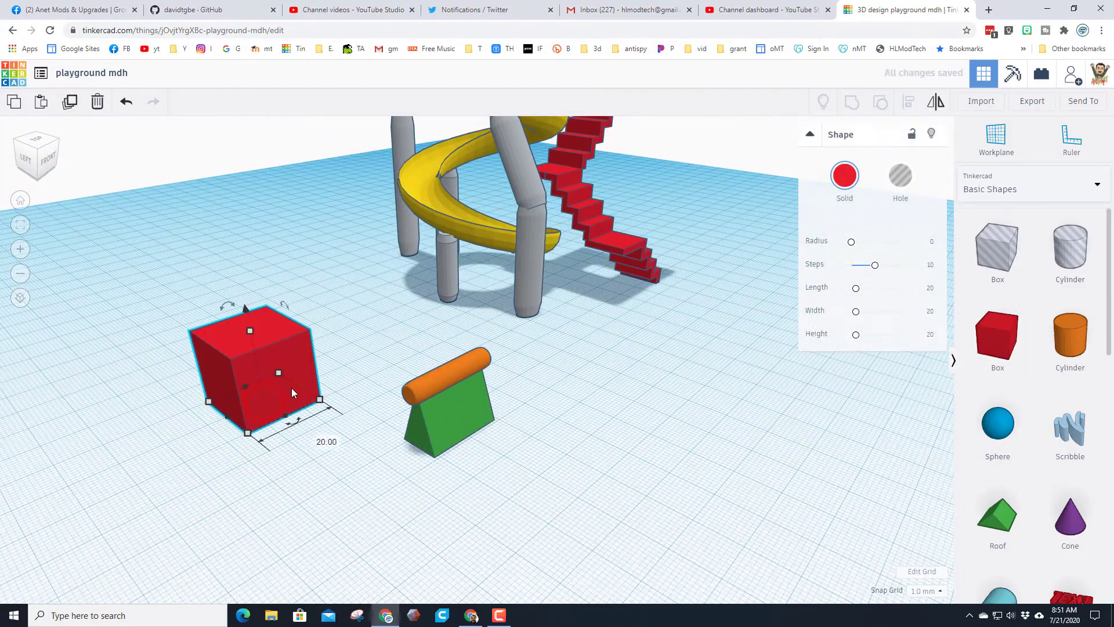
click(318, 447)
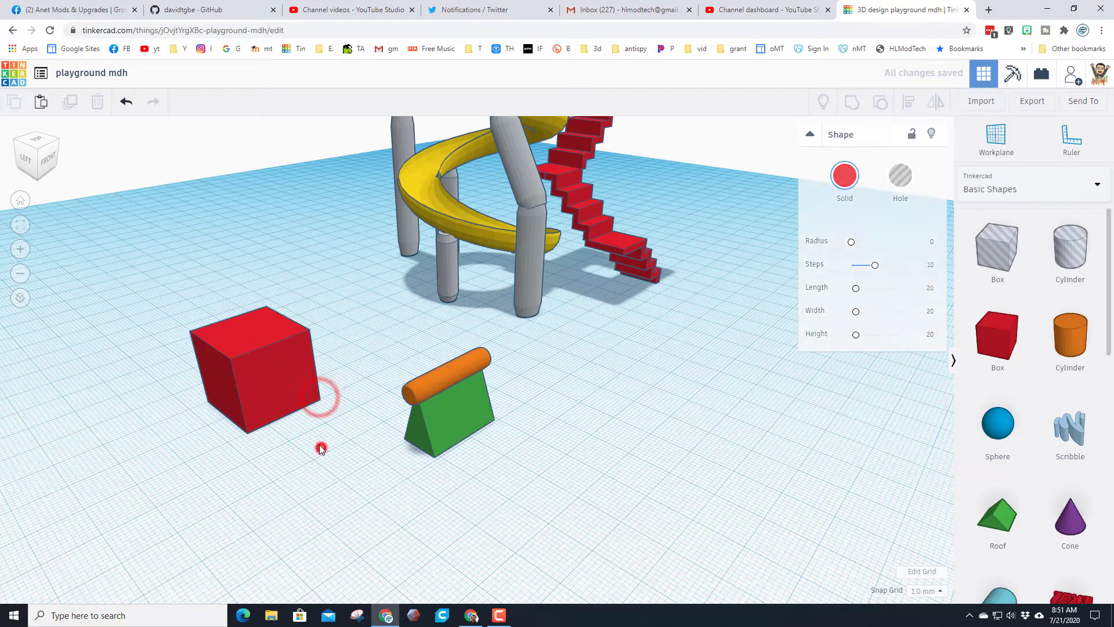
click(285, 389)
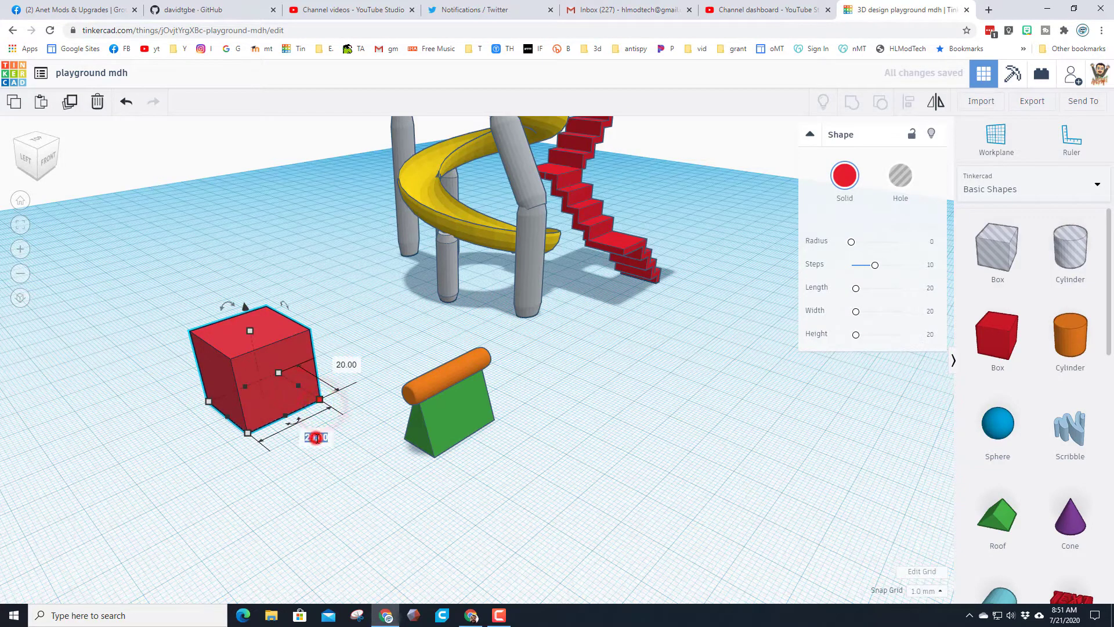
key(Return)
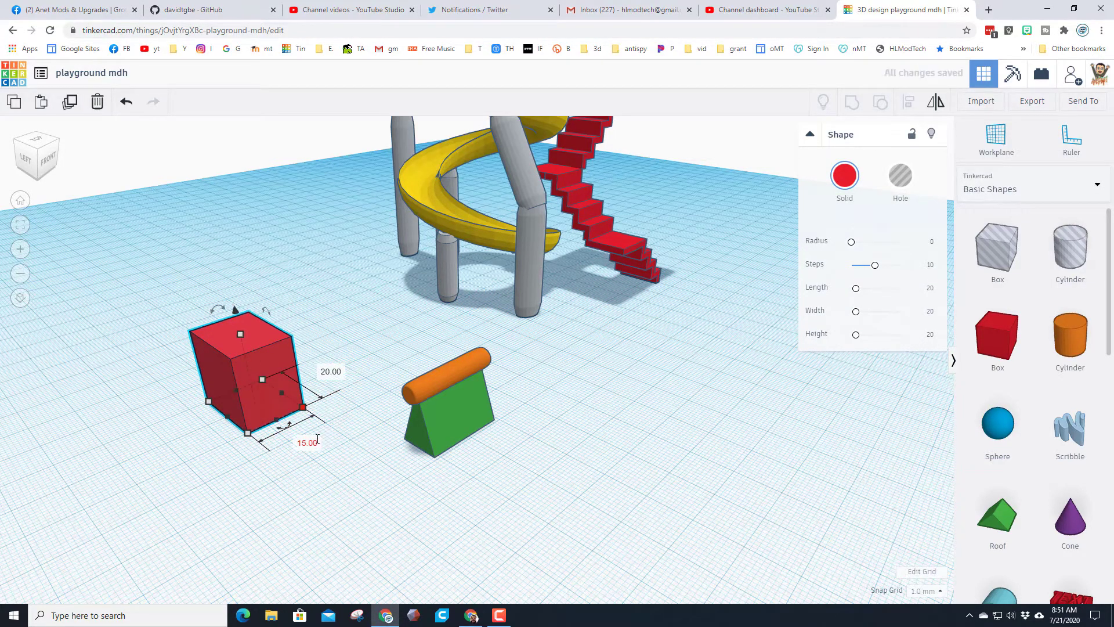
drag(302, 406, 499, 541)
right_drag(258, 493, 281, 487)
Step: Set the red board's length to 110, height to 3, and edge radius to 2
click(288, 475)
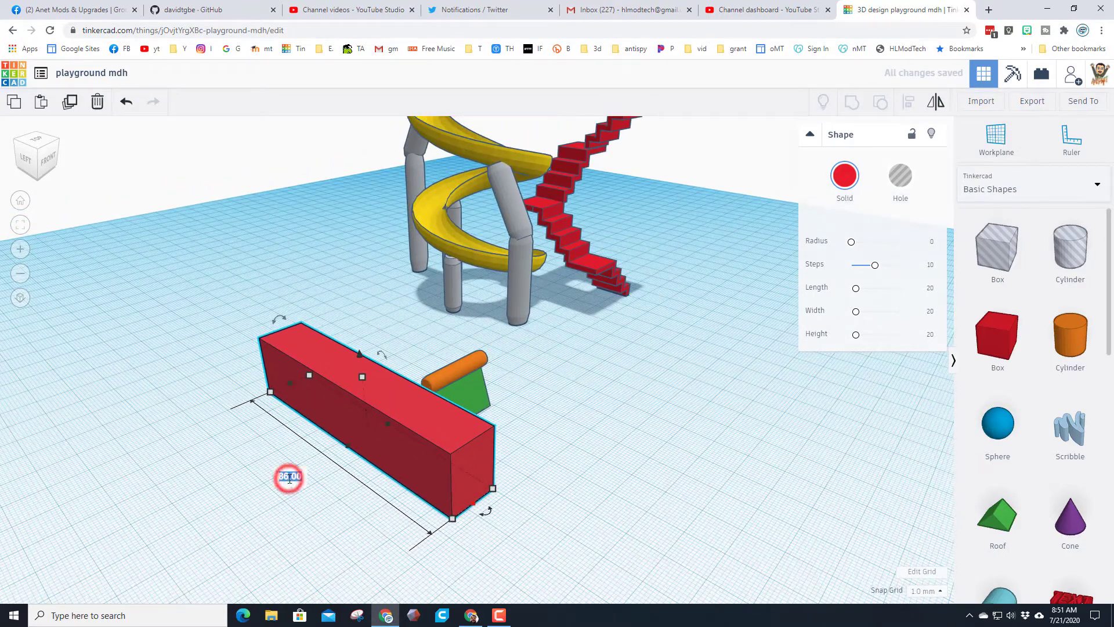
text(110)
key(Return)
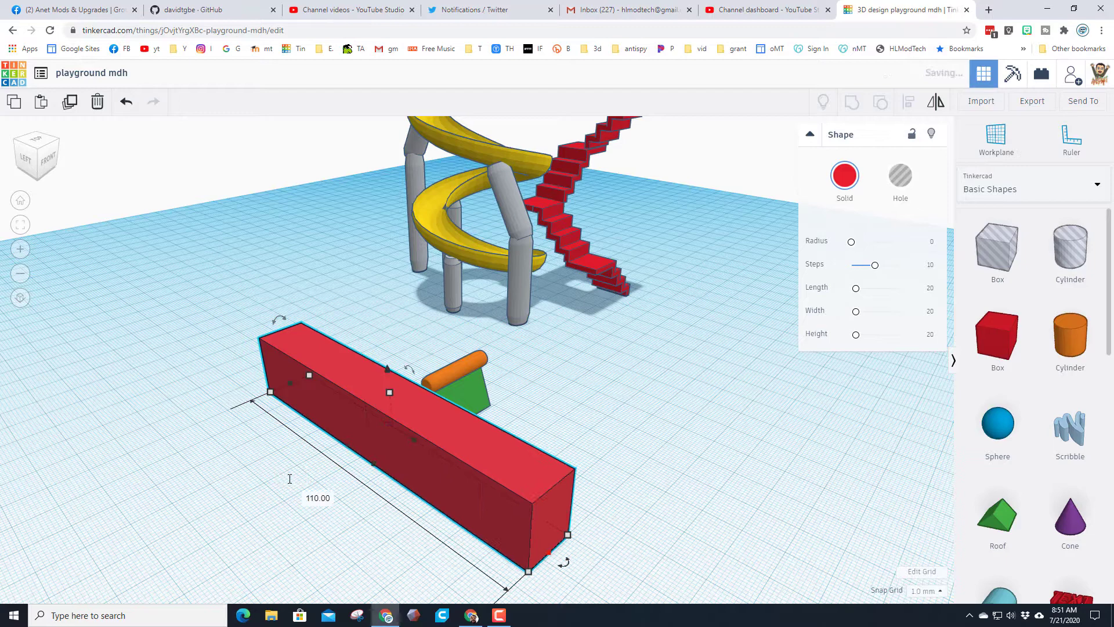
click(390, 392)
click(451, 423)
text(3)
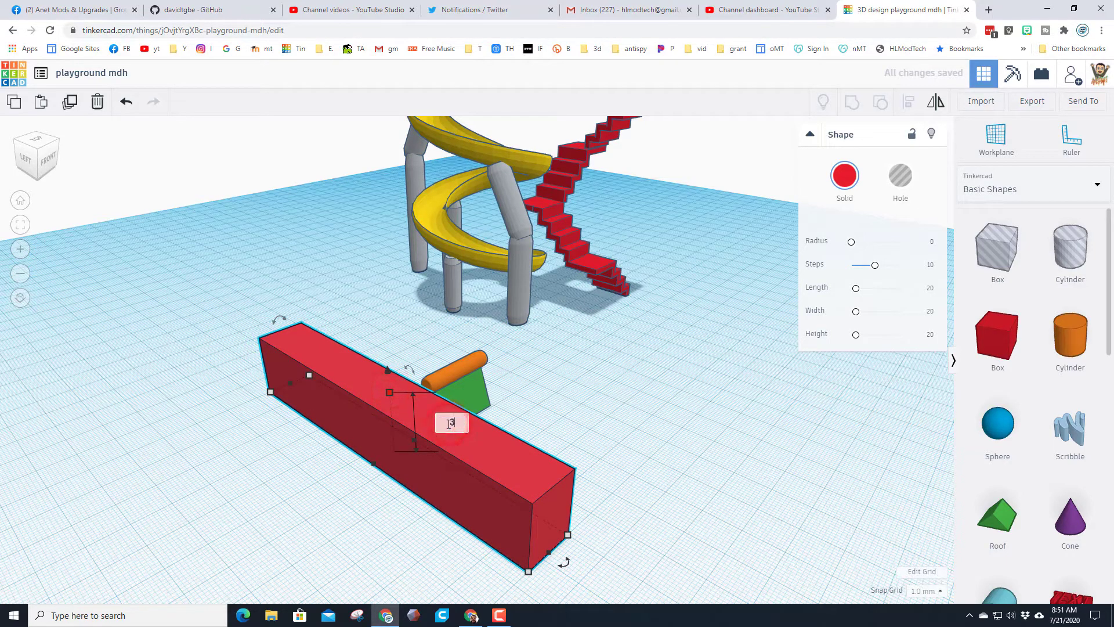
key(Return)
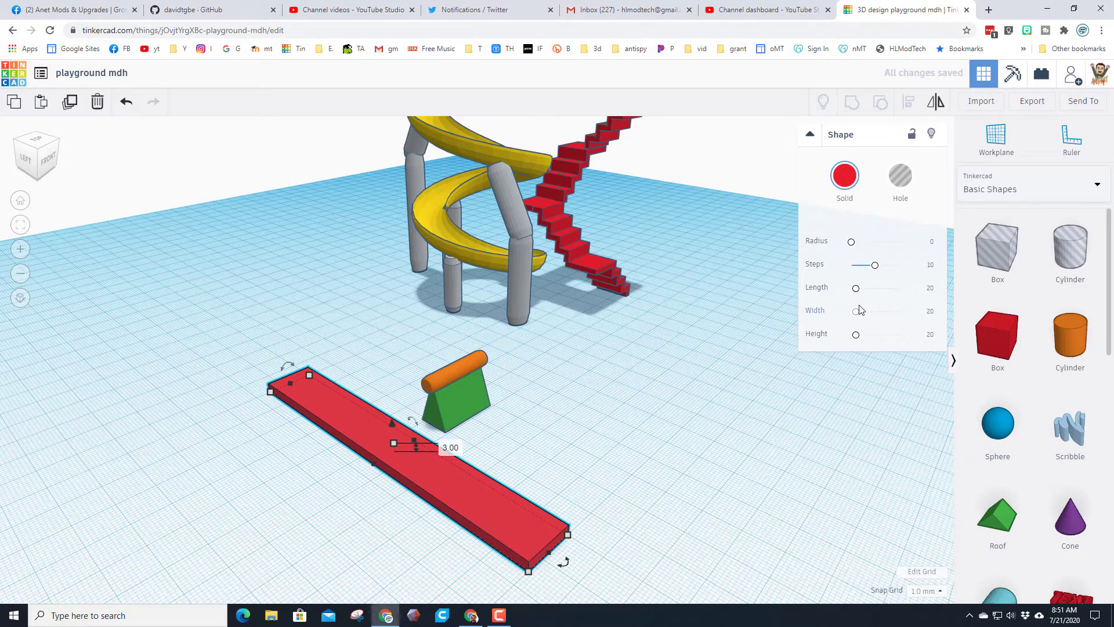
click(930, 241)
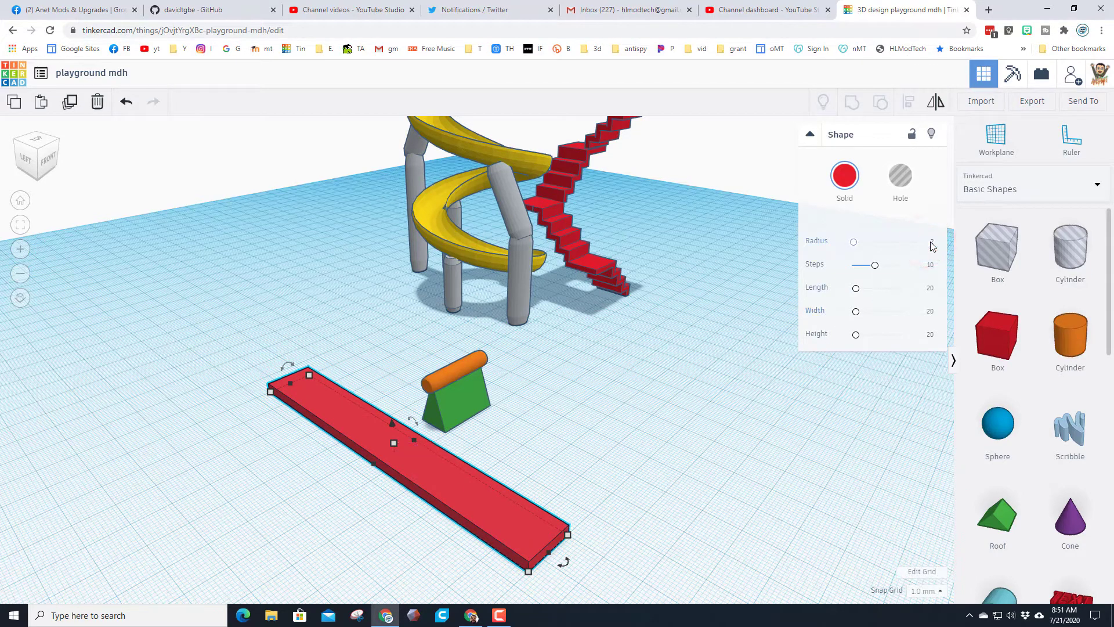
text(2)
key(Return)
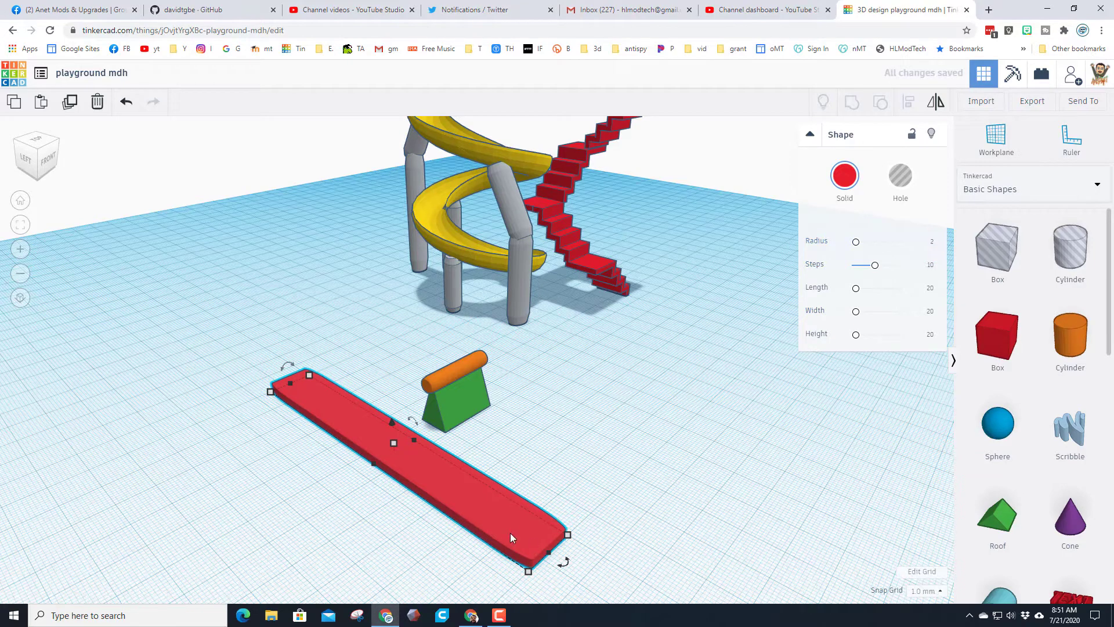
Step: Align the red board centred over the pivot, using the pivot as reference
scroll(351, 414, up, 2)
click(350, 414)
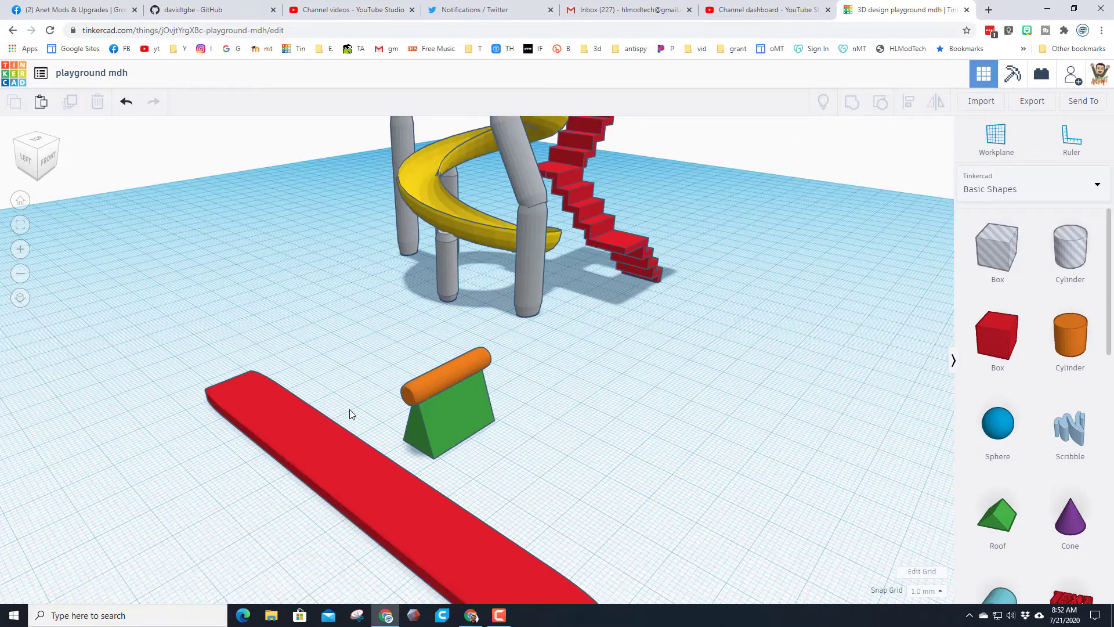
click(307, 449)
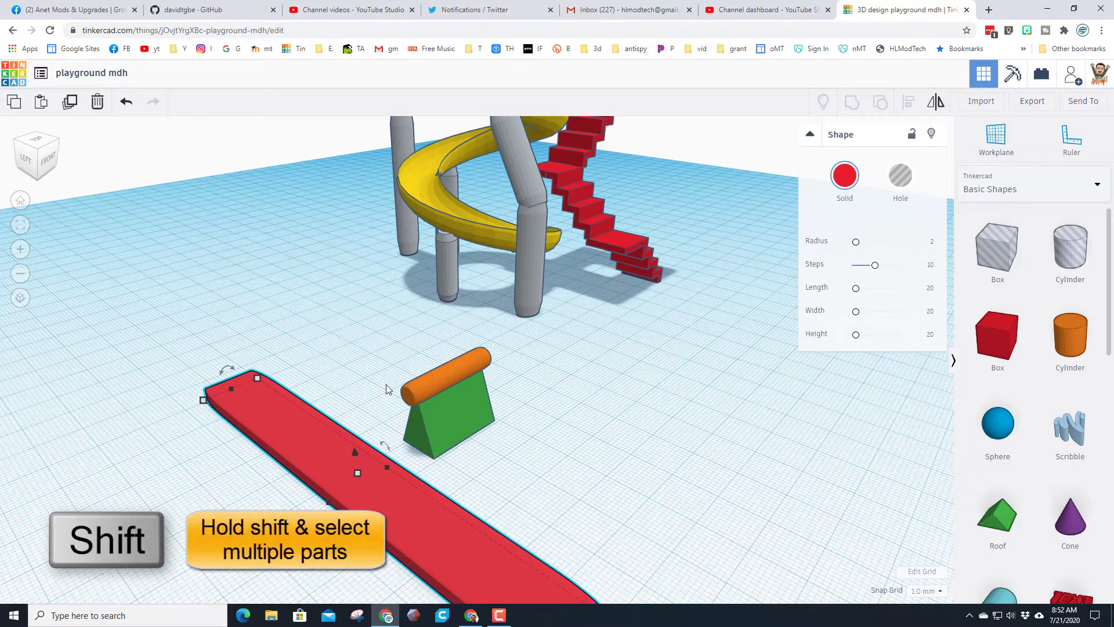
shift+click(430, 385)
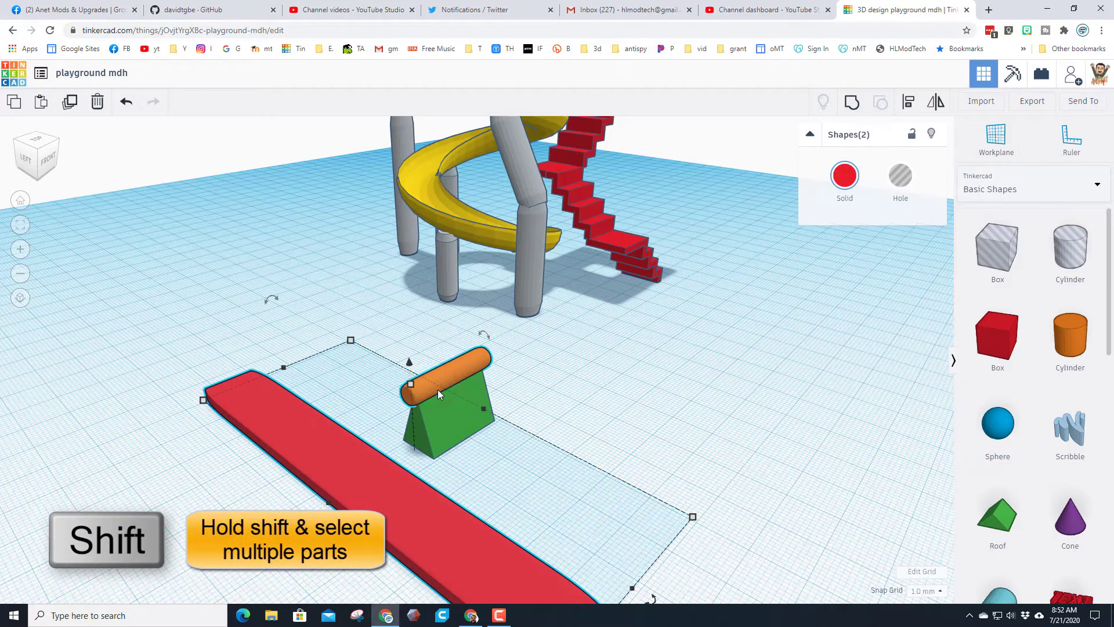
click(909, 102)
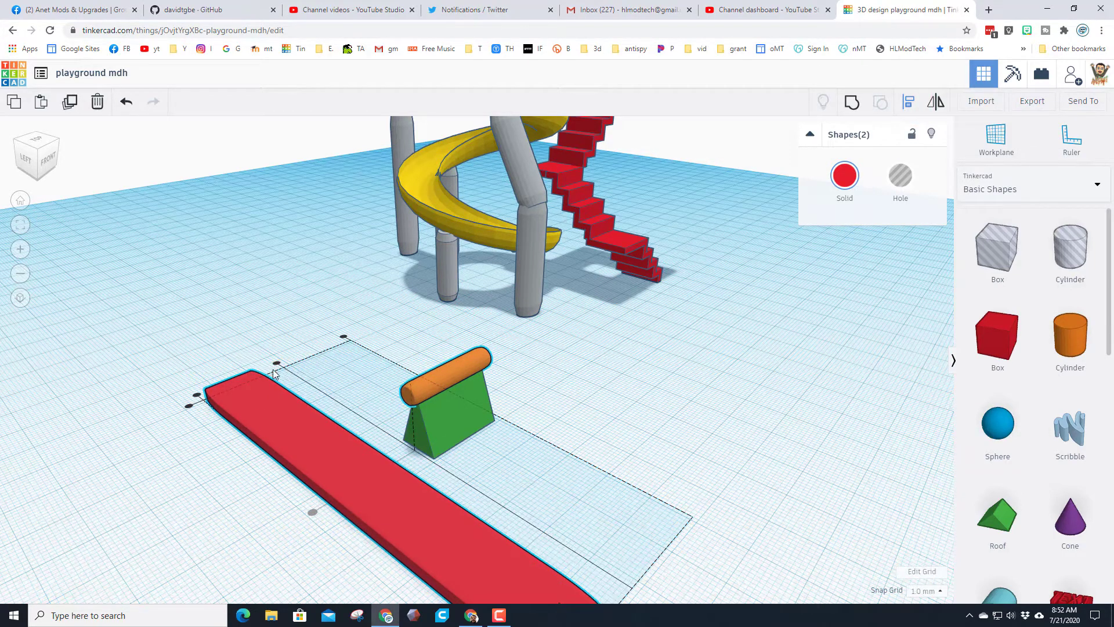
click(453, 375)
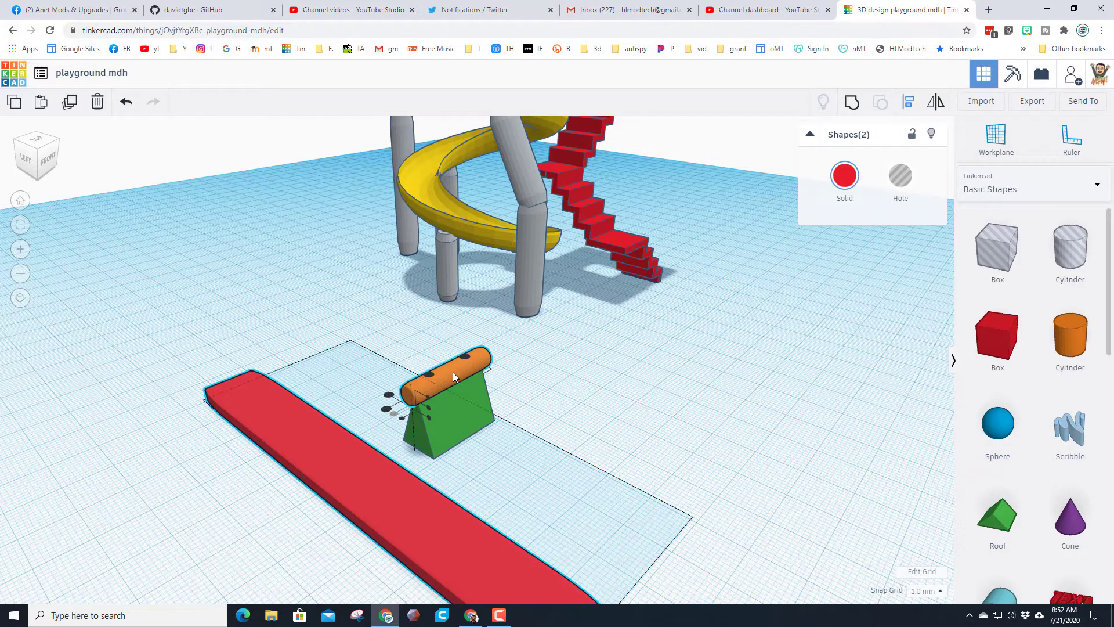
click(428, 406)
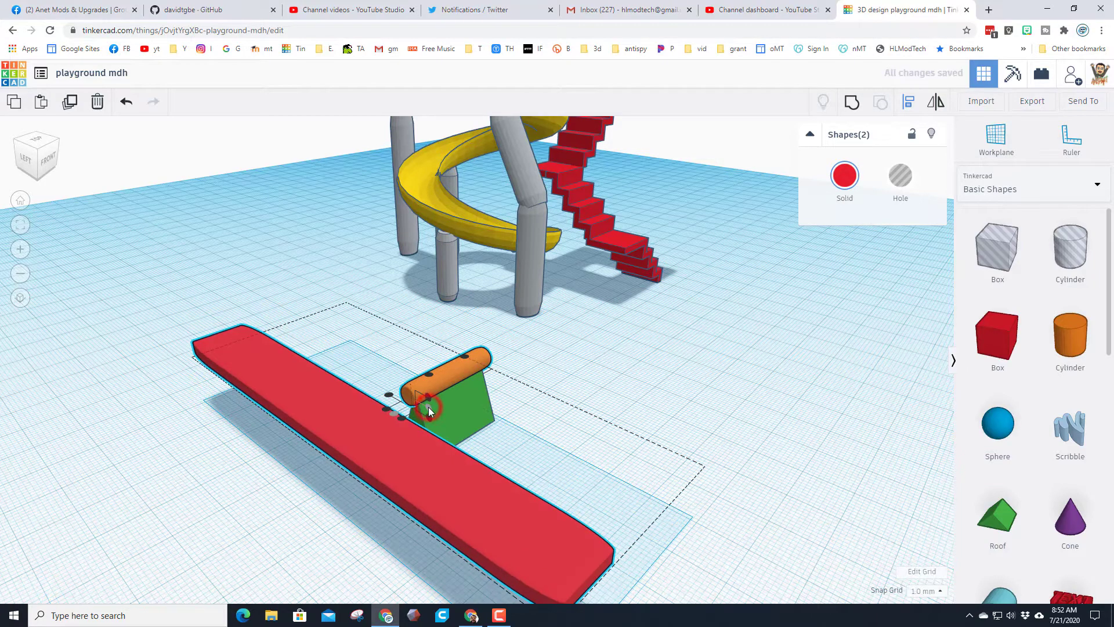
Step: Raise the plank so it rests on top of the pivot
click(29, 159)
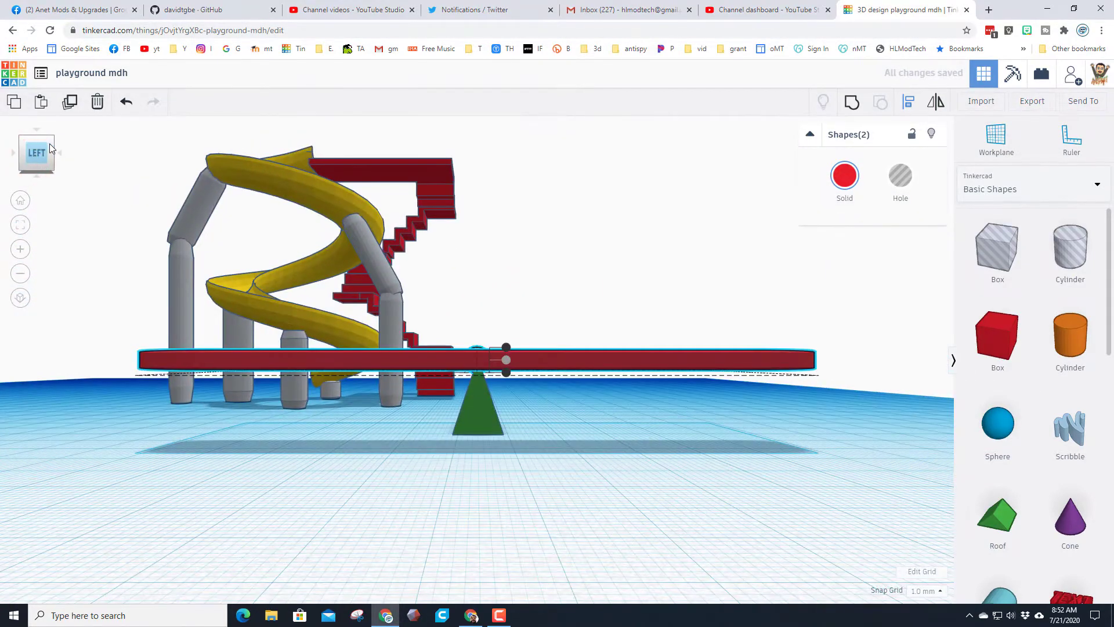
click(52, 141)
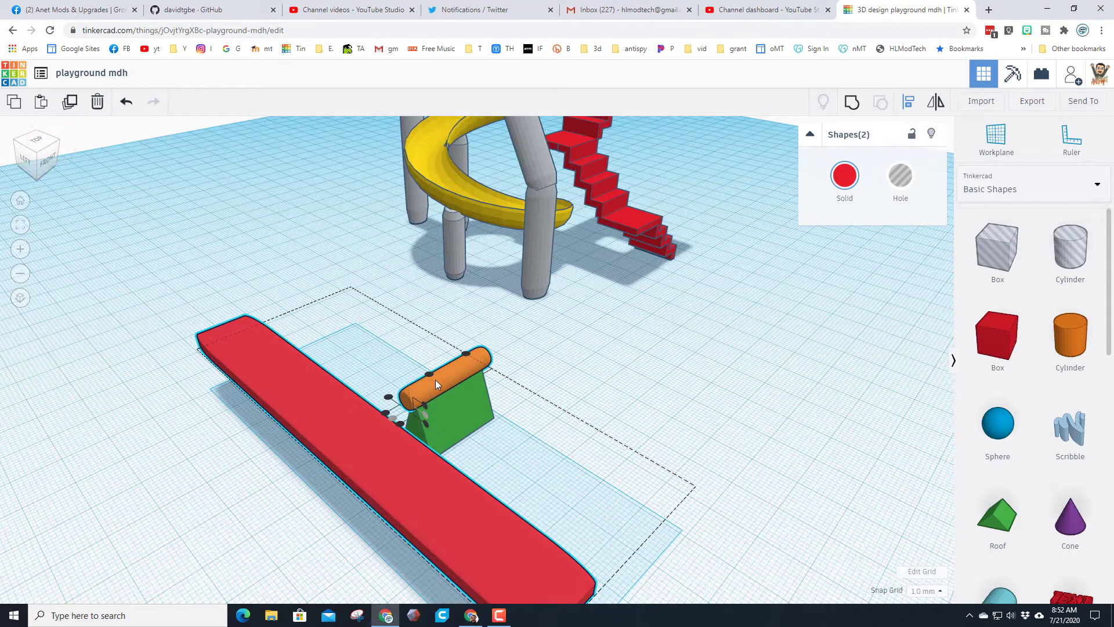
click(430, 376)
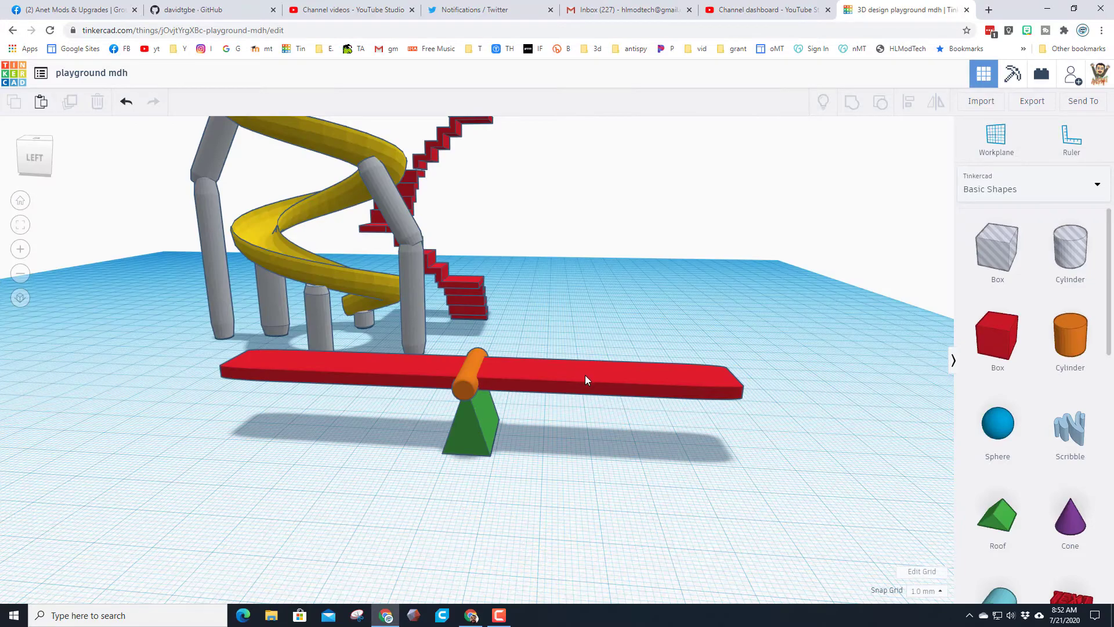
Step: Rotate the red plank about its pivot so one end slopes toward the ground
mouse_move(585, 375)
right_down()
mouse_move(572, 376)
mouse_move(579, 387)
right_up()
click(577, 384)
right_drag(603, 343, 487, 343)
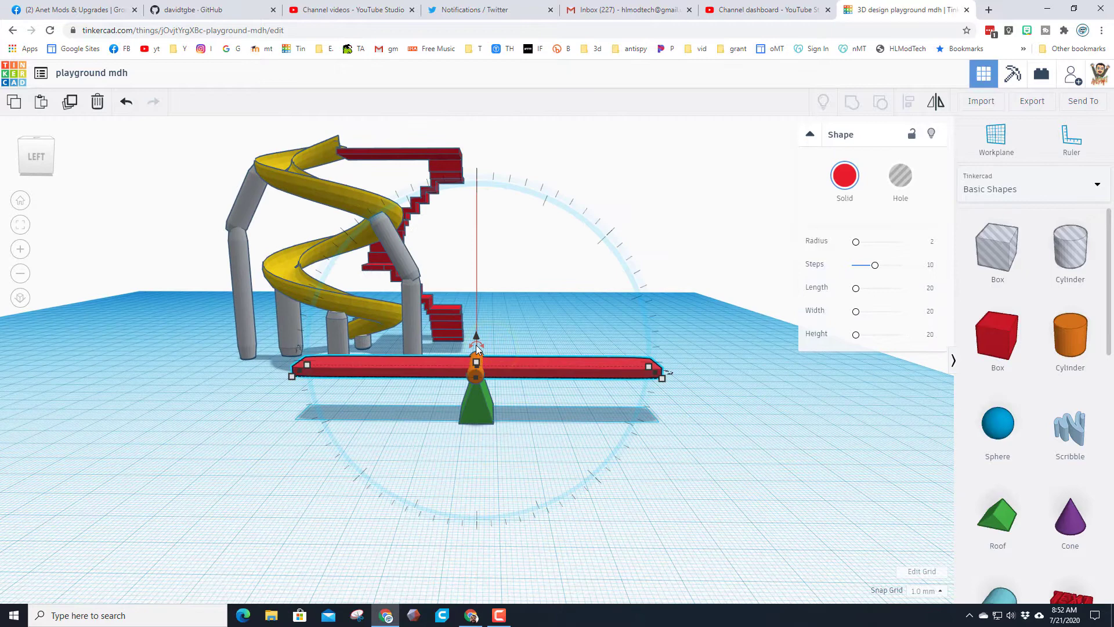
drag(477, 347, 522, 220)
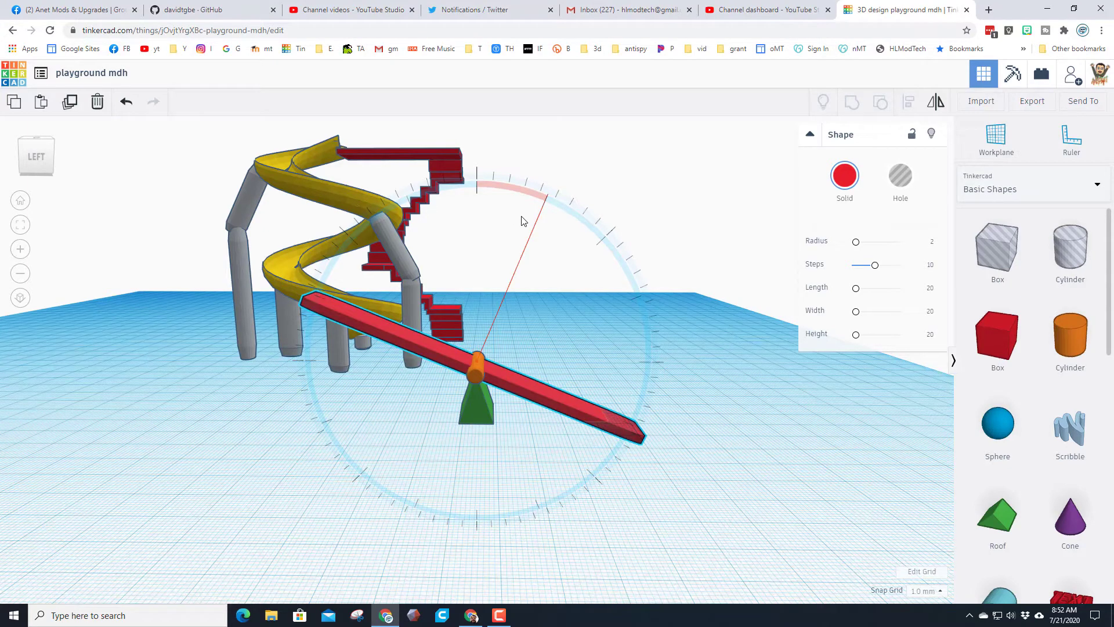
drag(531, 187, 537, 150)
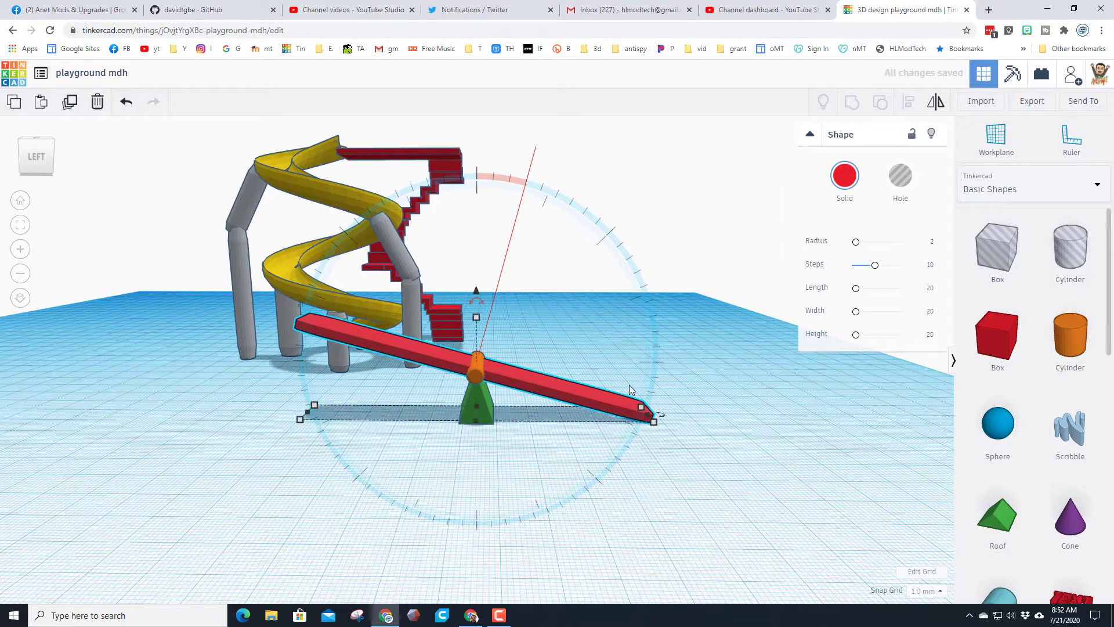
right_drag(725, 472, 632, 443)
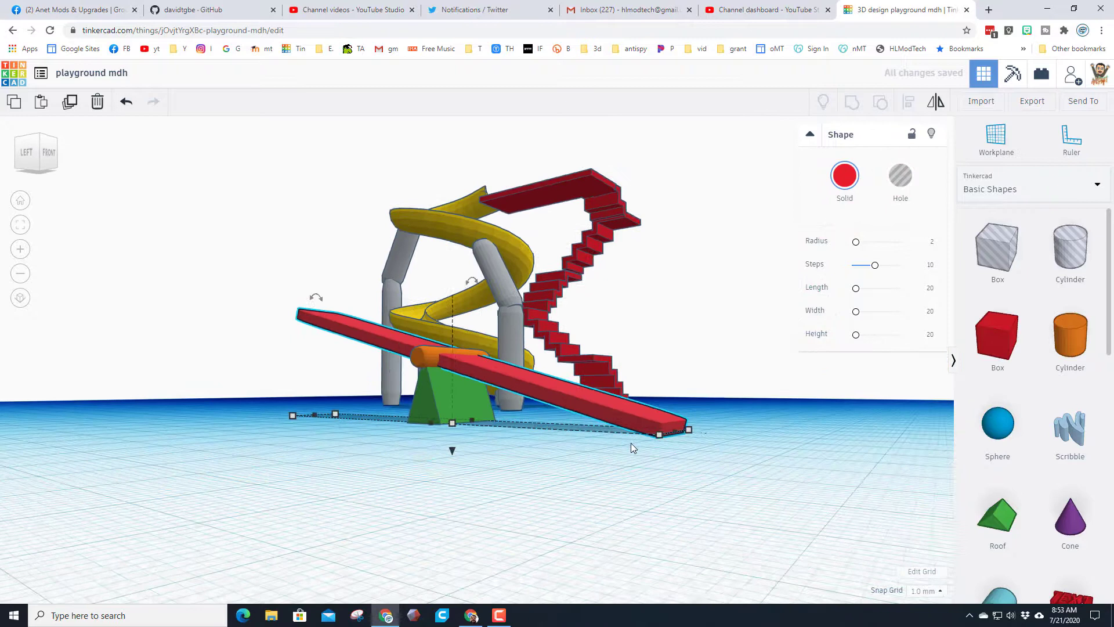
mouse_move(468, 283)
drag(469, 283, 468, 110)
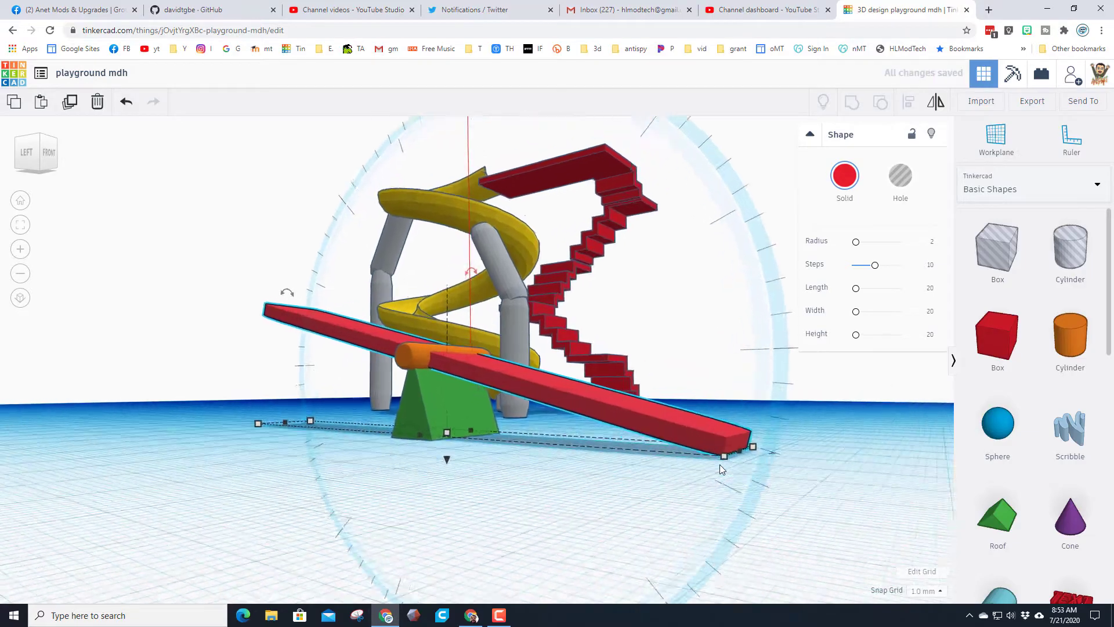
Step: Orbit to look down on the tilted seesaw from the left
right_drag(718, 473, 698, 492)
scroll(699, 493, up, 5)
scroll(772, 513, down, 5)
right_drag(772, 513, 783, 580)
scroll(785, 583, down, 3)
right_drag(711, 495, 451, 486)
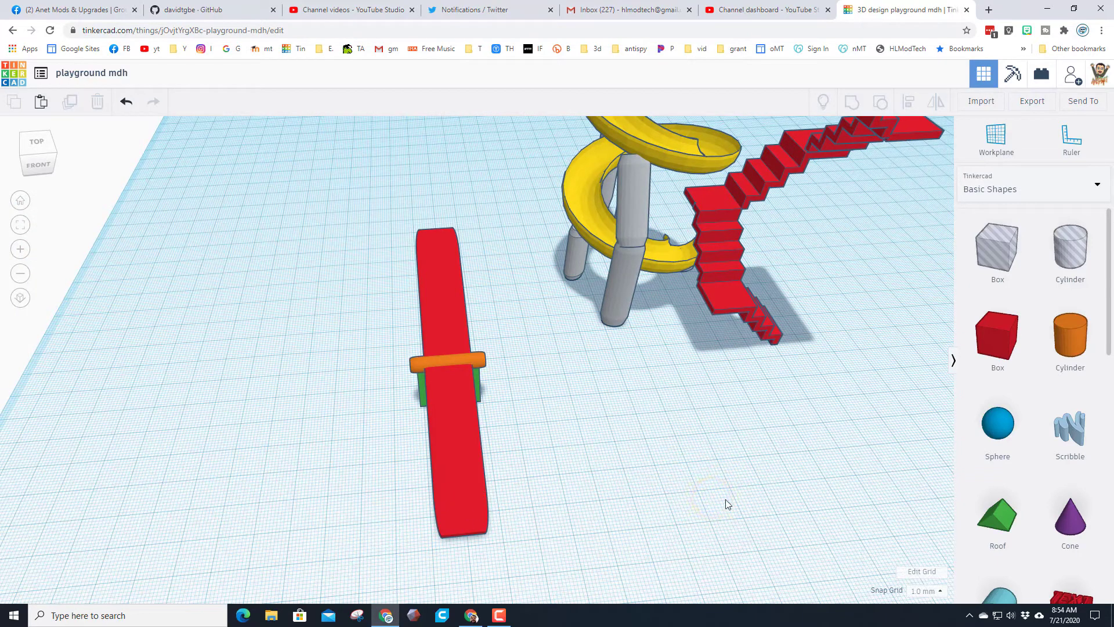
Step: Place a 12 mm cylinder hole on the near end of the red plank via a workplane
click(990, 139)
click(451, 485)
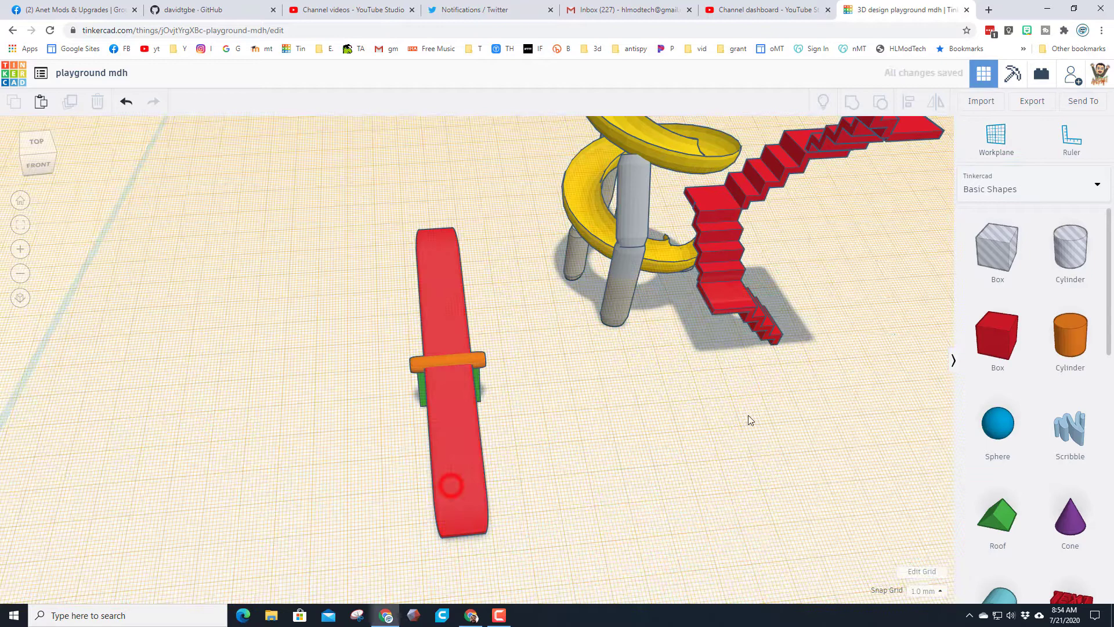
click(1070, 250)
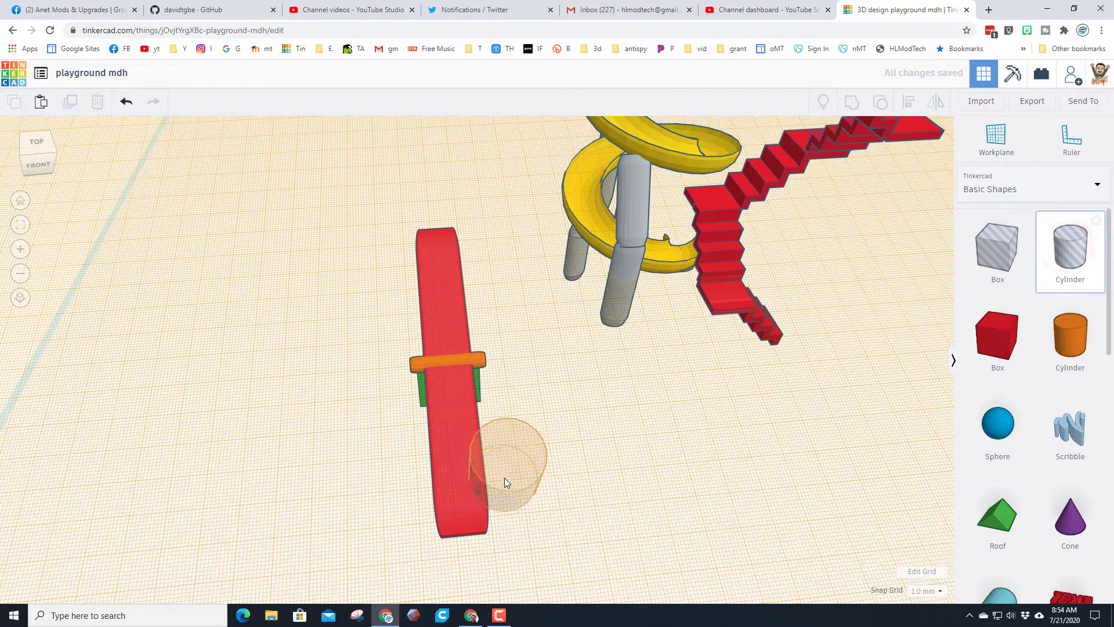
click(504, 478)
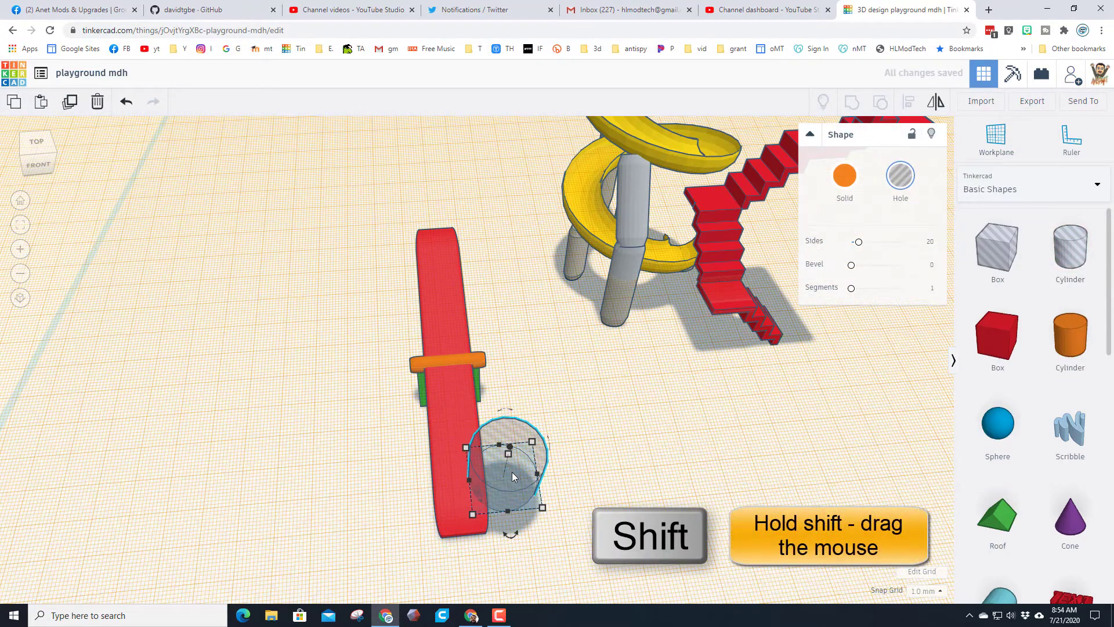
shift+drag(509, 453, 513, 477)
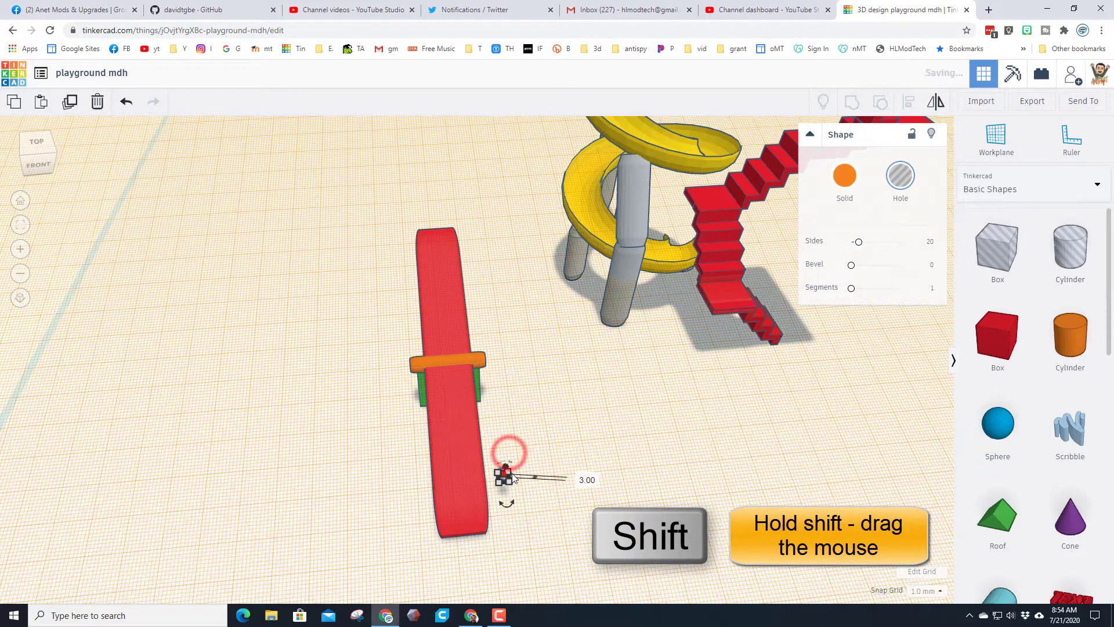
click(580, 480)
text(1)
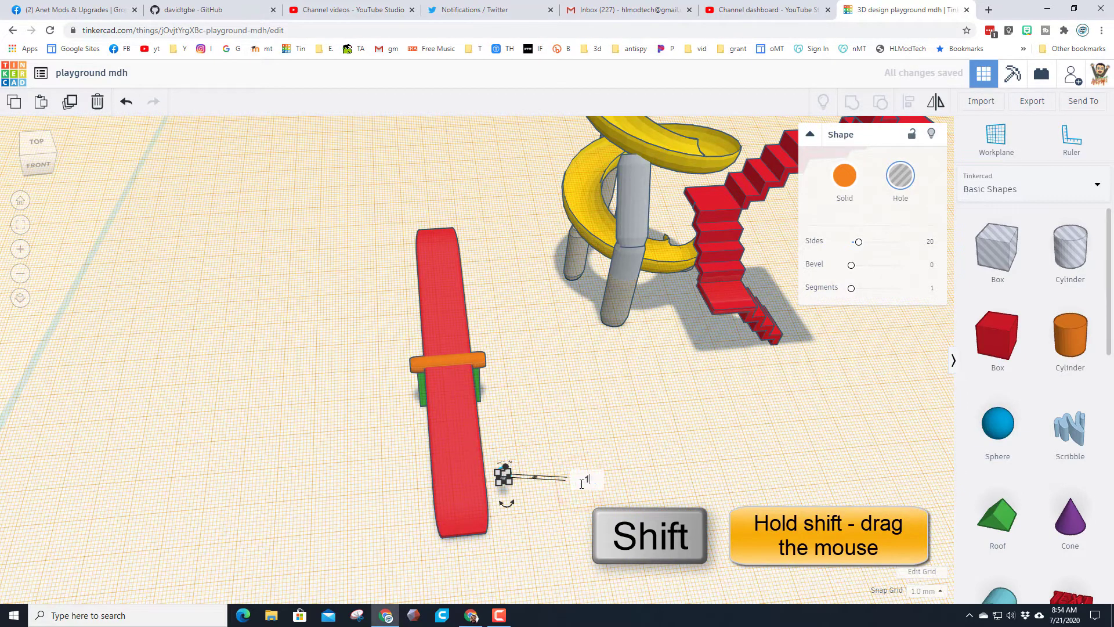
text(2)
key(Return)
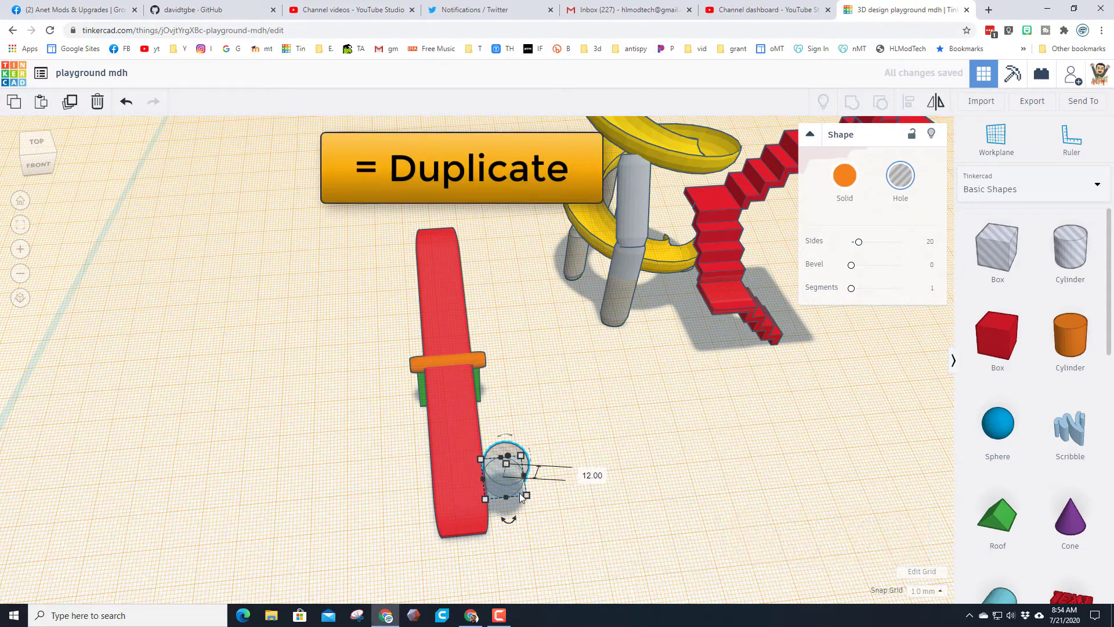
Step: Duplicate the hole, space the two holes across the plank, and group them
key(ctrl+d)
drag(520, 493, 515, 497)
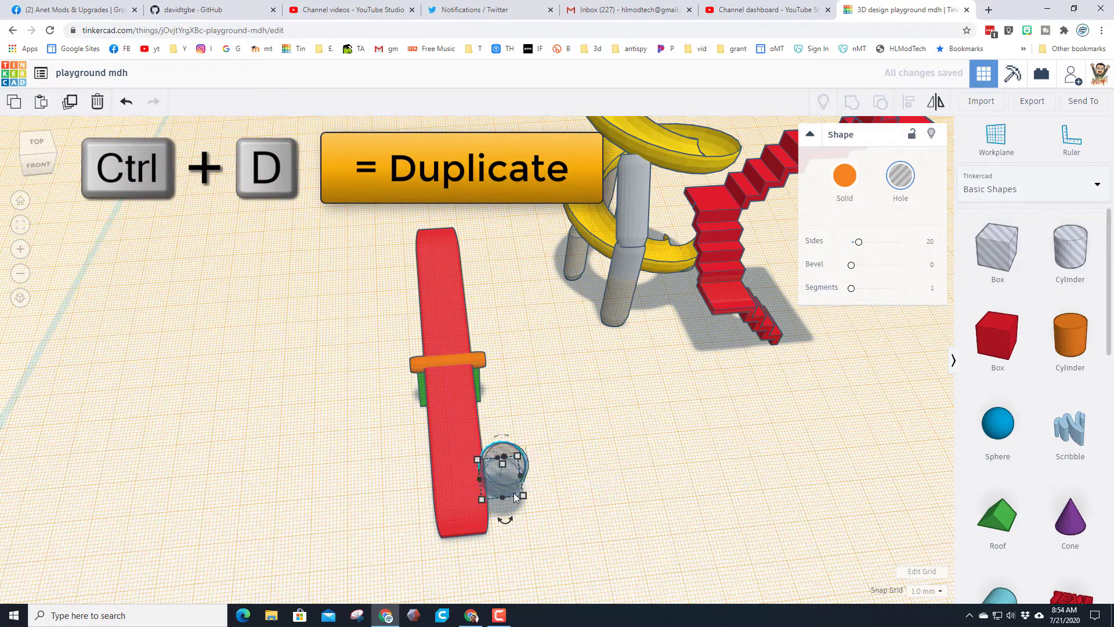
key(Left)
key(Left)
key(Left)
key(Left)
key(Left)
key(Left)
key(Left)
key(Left)
key(Left)
key(Left)
key(Left)
key(Left)
key(Left)
key(Left)
key(Left)
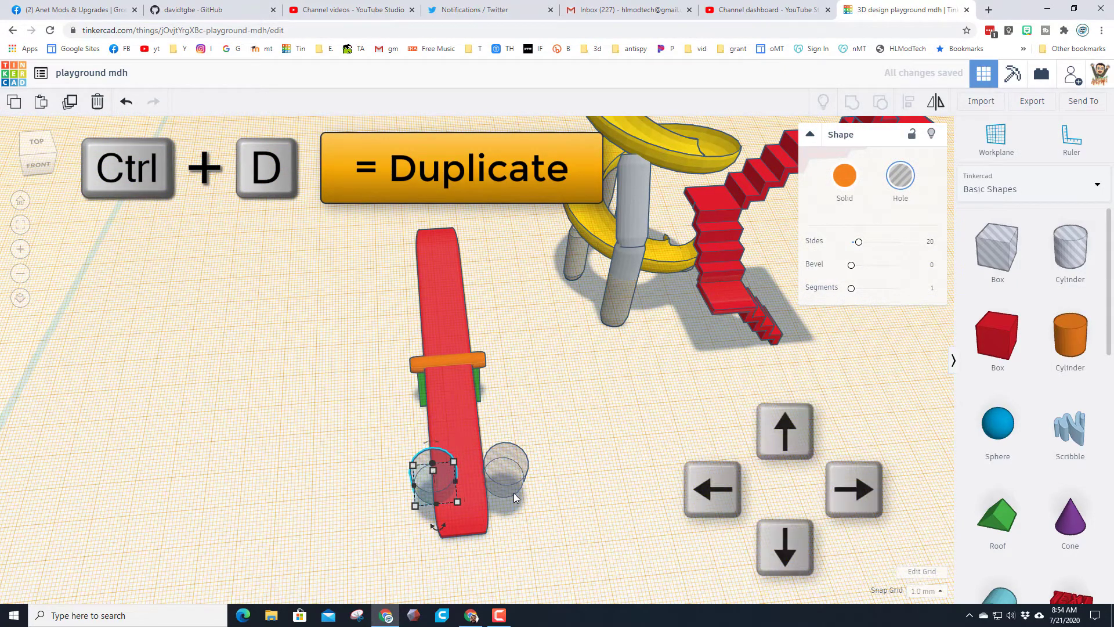
click(503, 461)
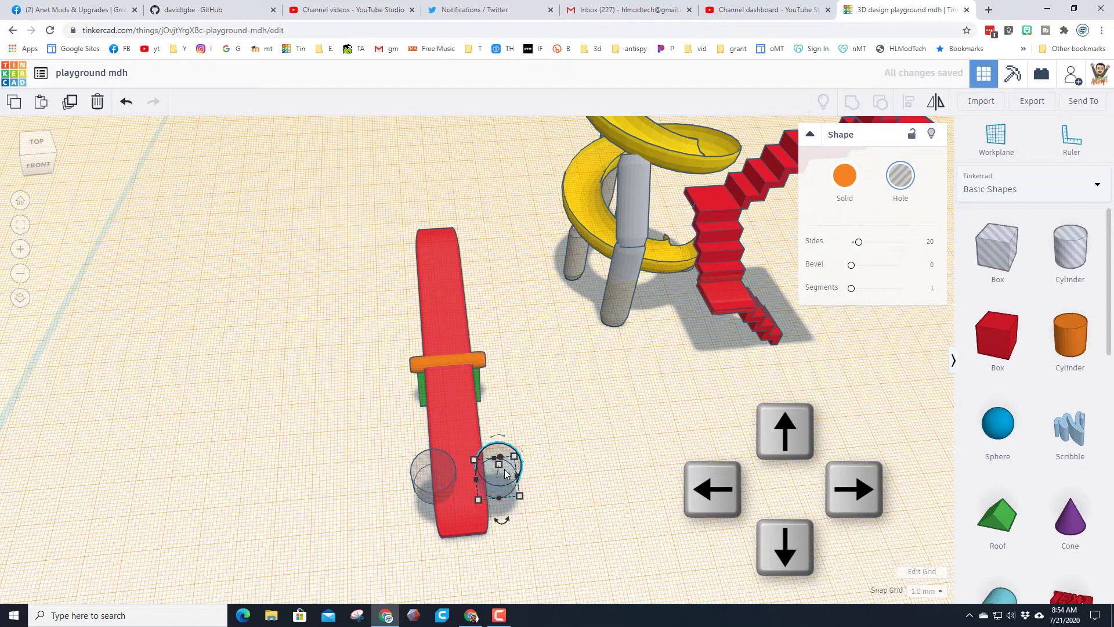
key(Left)
click(432, 473)
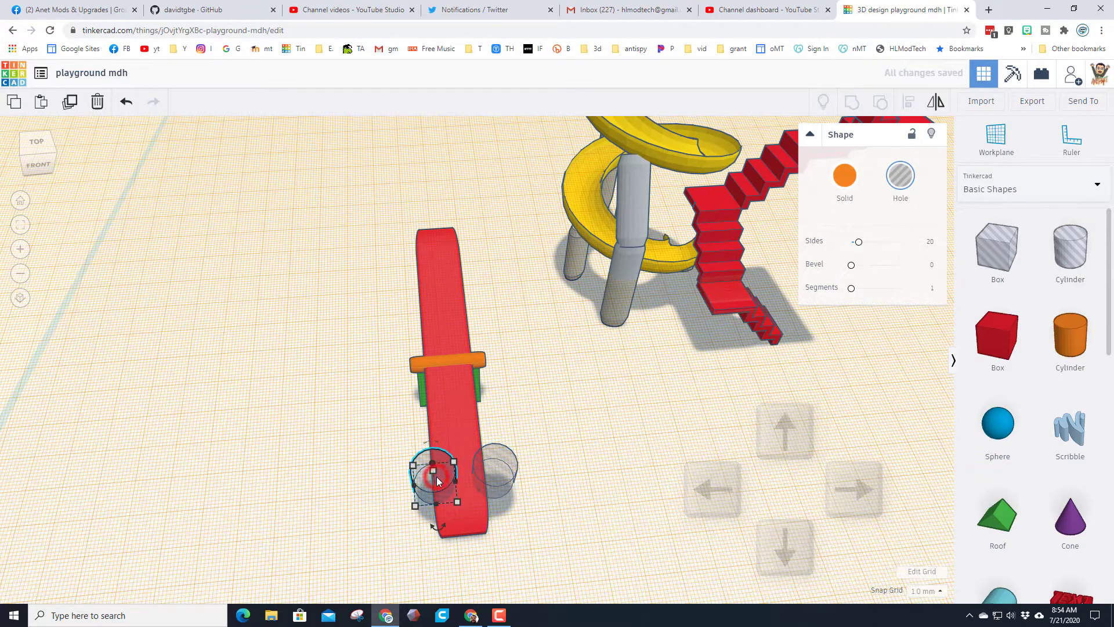
key(Left)
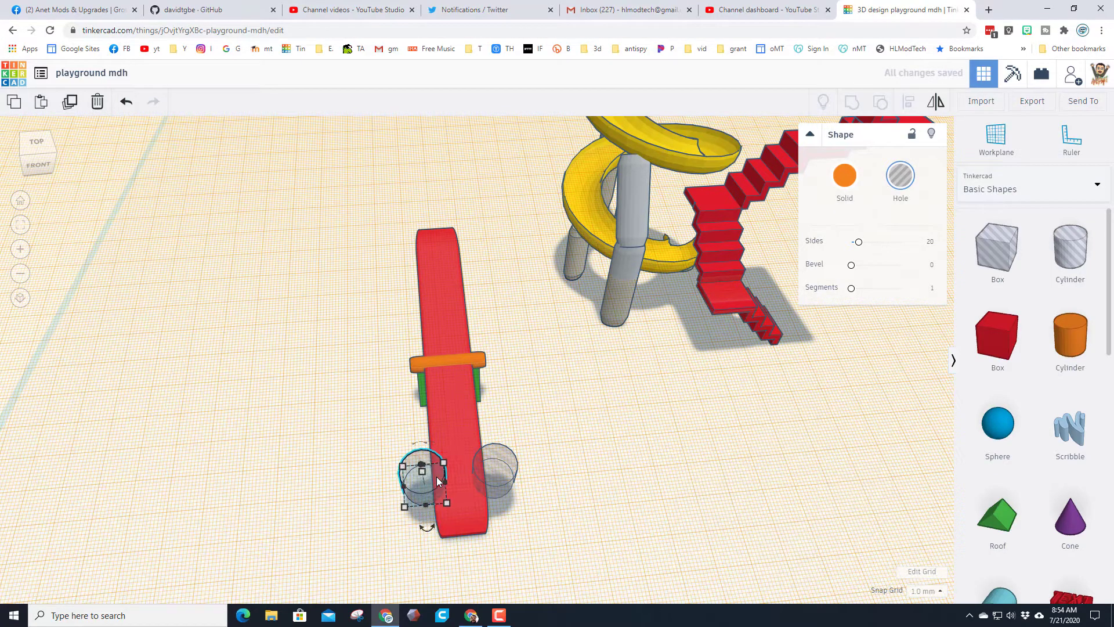
shift+click(502, 477)
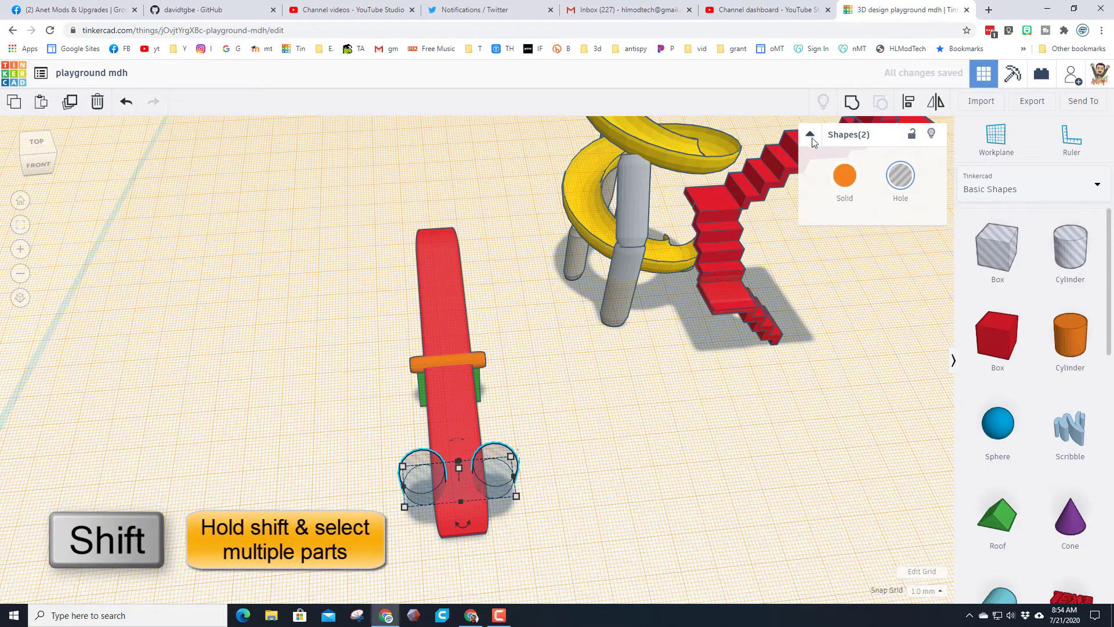
click(852, 104)
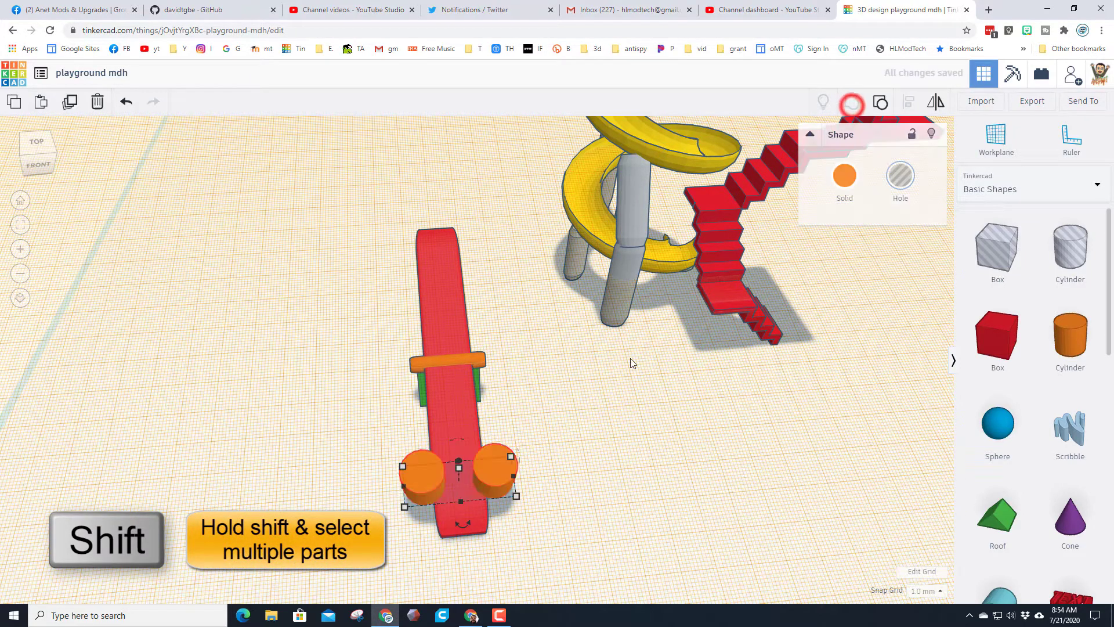
Step: Align the hole pair with the red board and move it toward the near end
shift+click(456, 415)
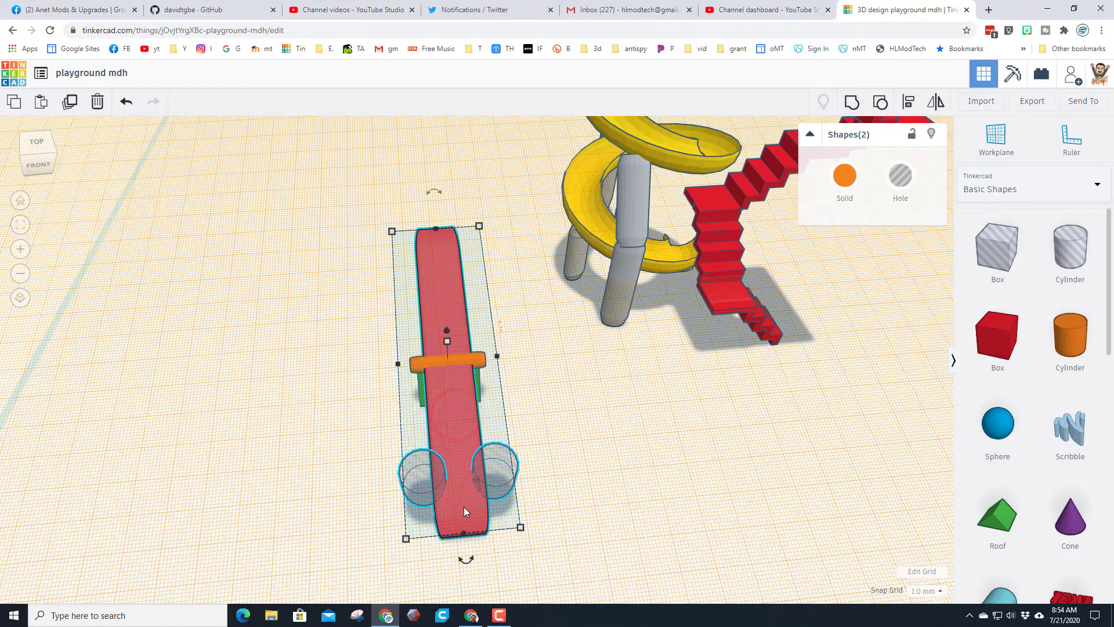
click(909, 107)
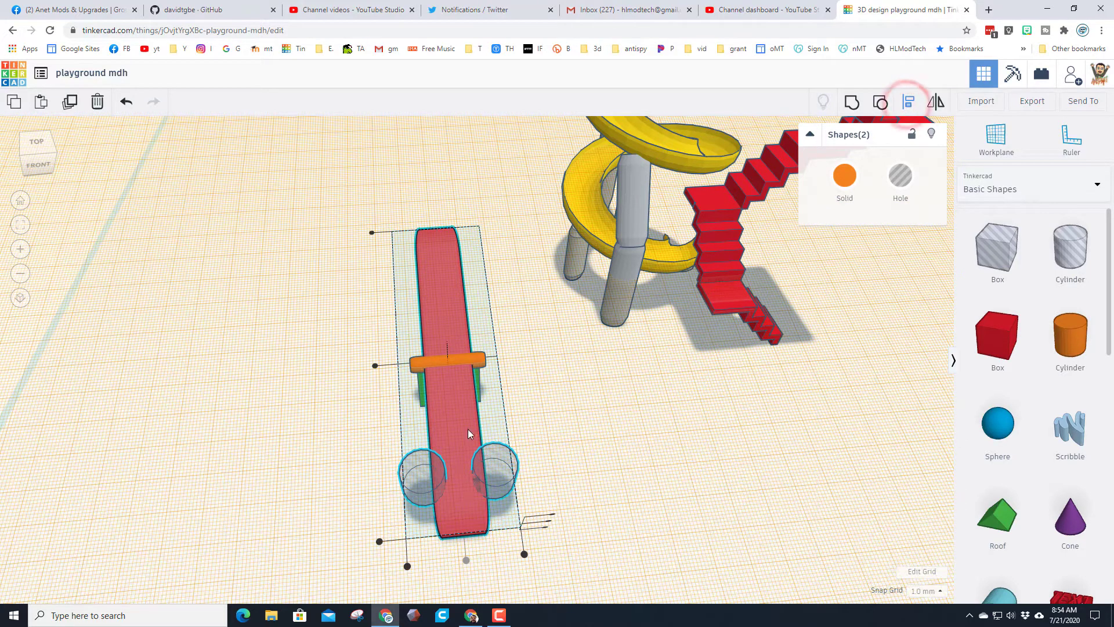
click(451, 416)
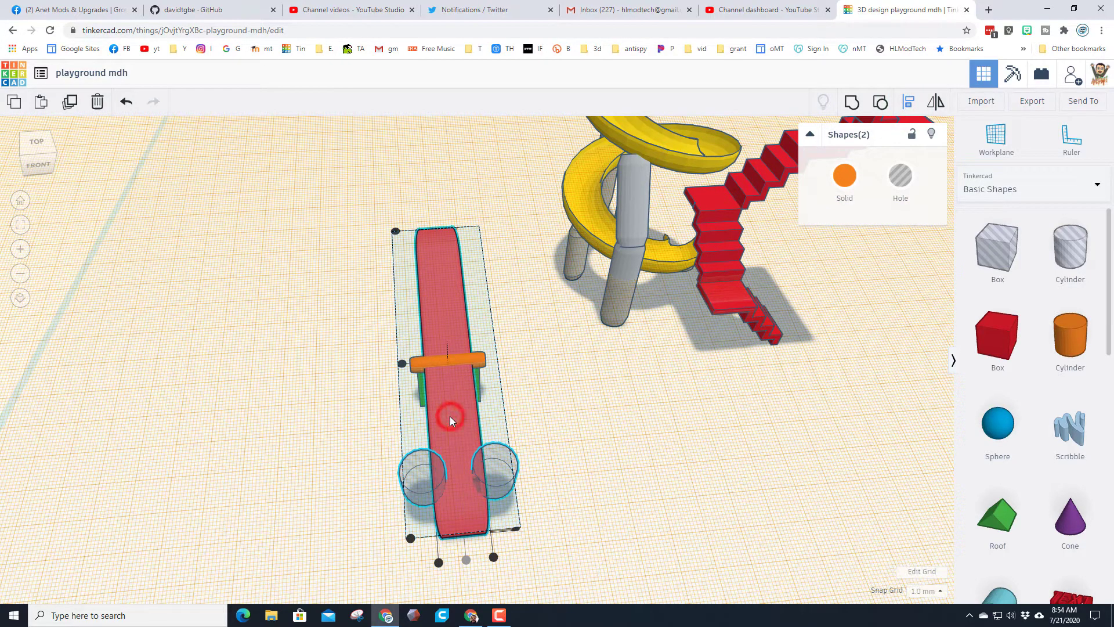
click(466, 560)
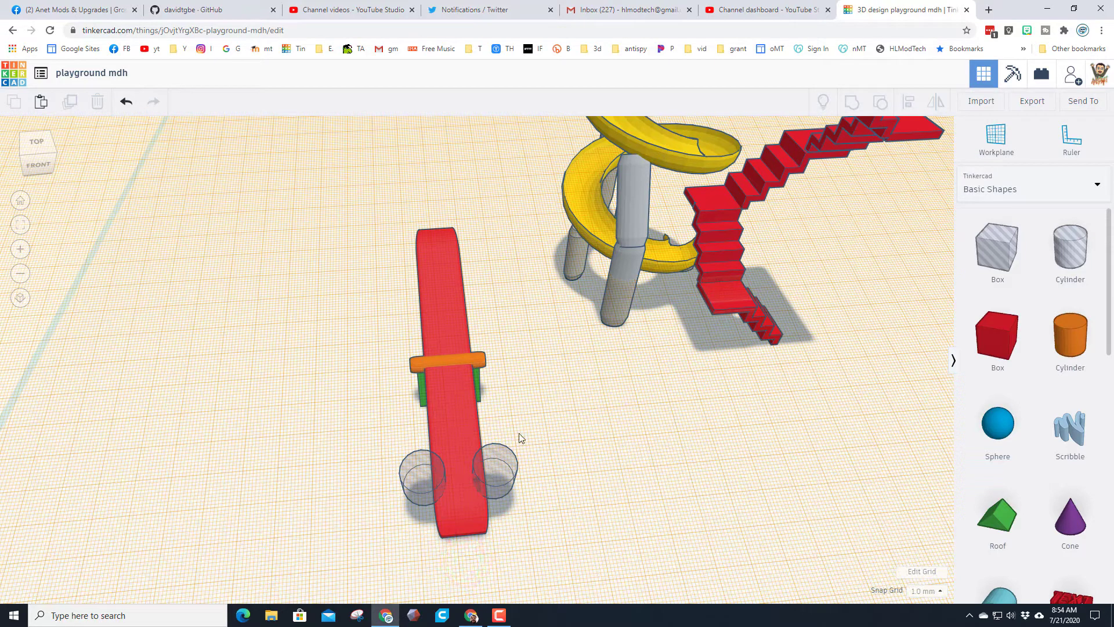
click(492, 479)
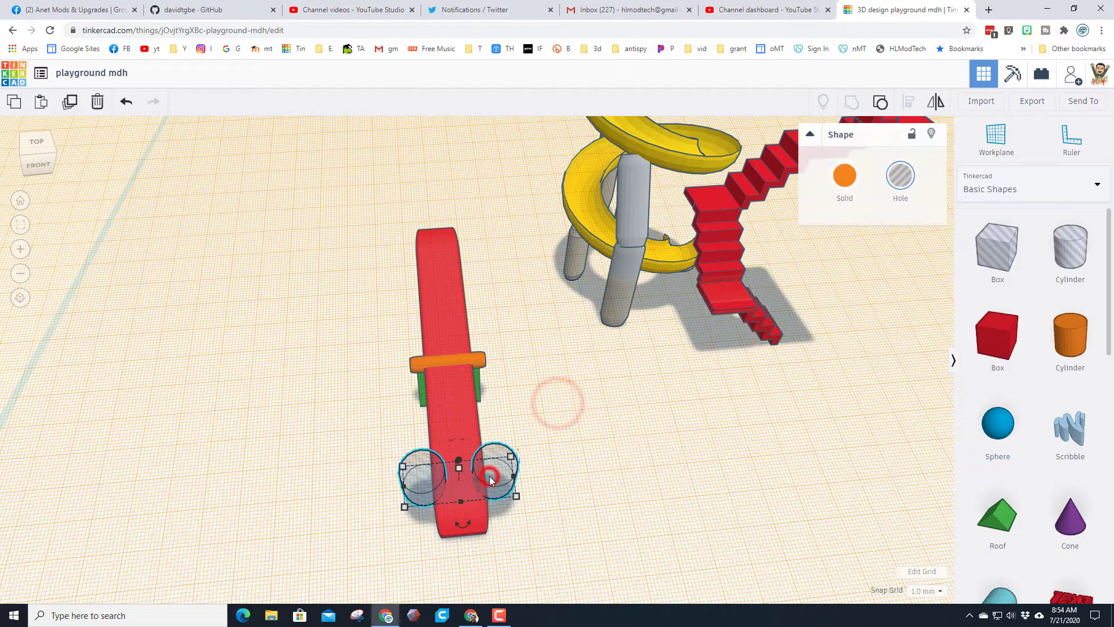
key(Down)
key(Down)
key(Down)
key(Down)
key(Down)
key(Down)
key(Down)
key(Down)
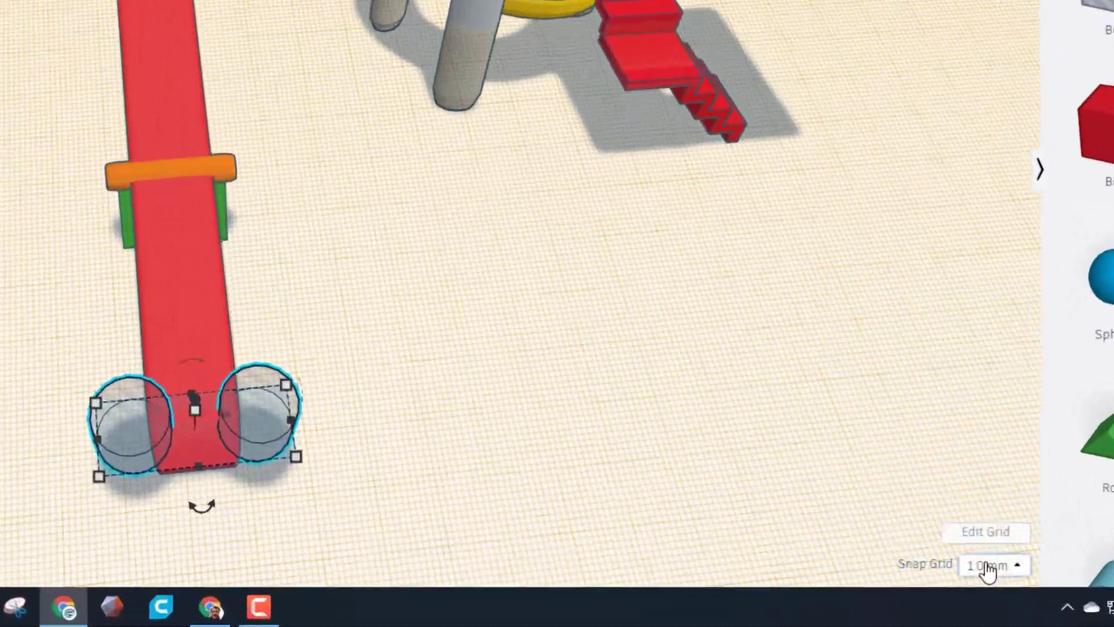
Step: With snap grid at 5.0 mm, step the holes back and lower them twice into the board
click(925, 590)
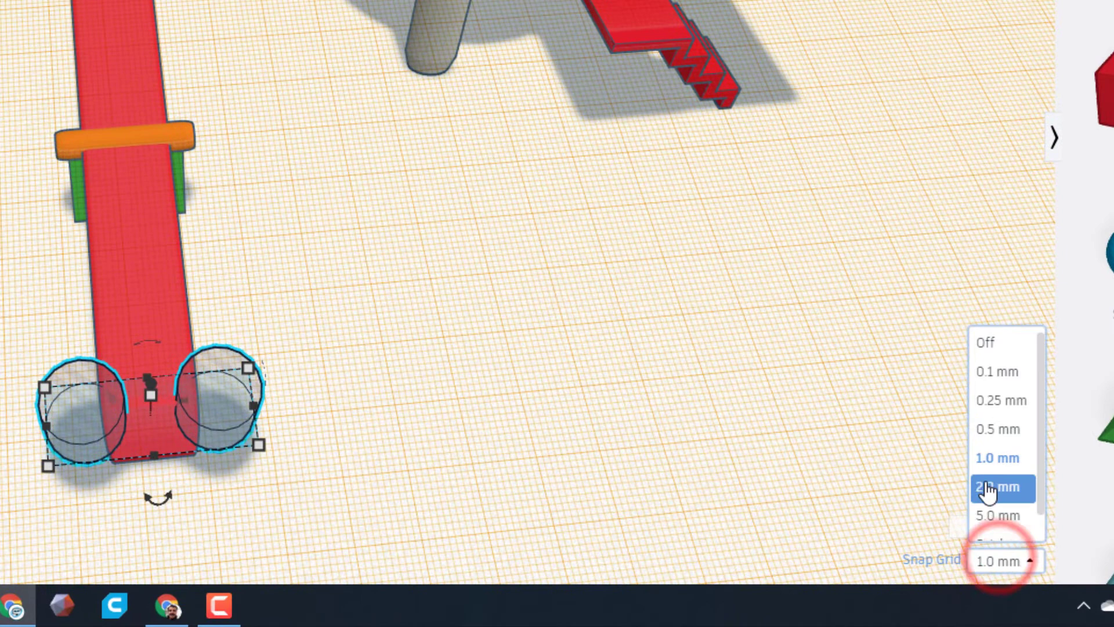
click(1003, 516)
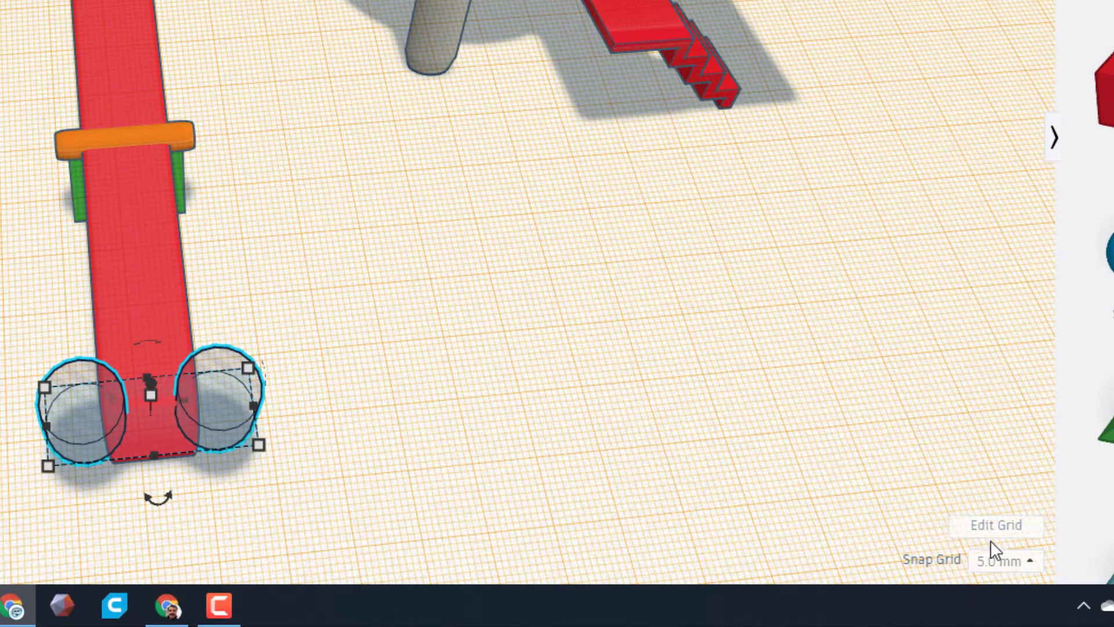
key(Up)
key(Up)
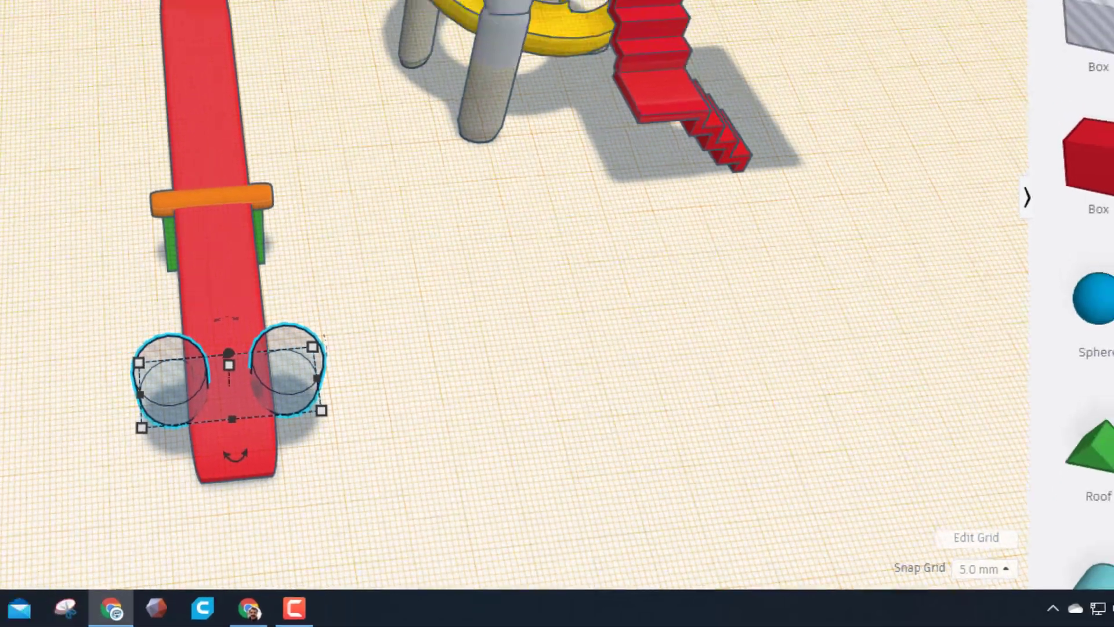
drag(26, 154, 112, 189)
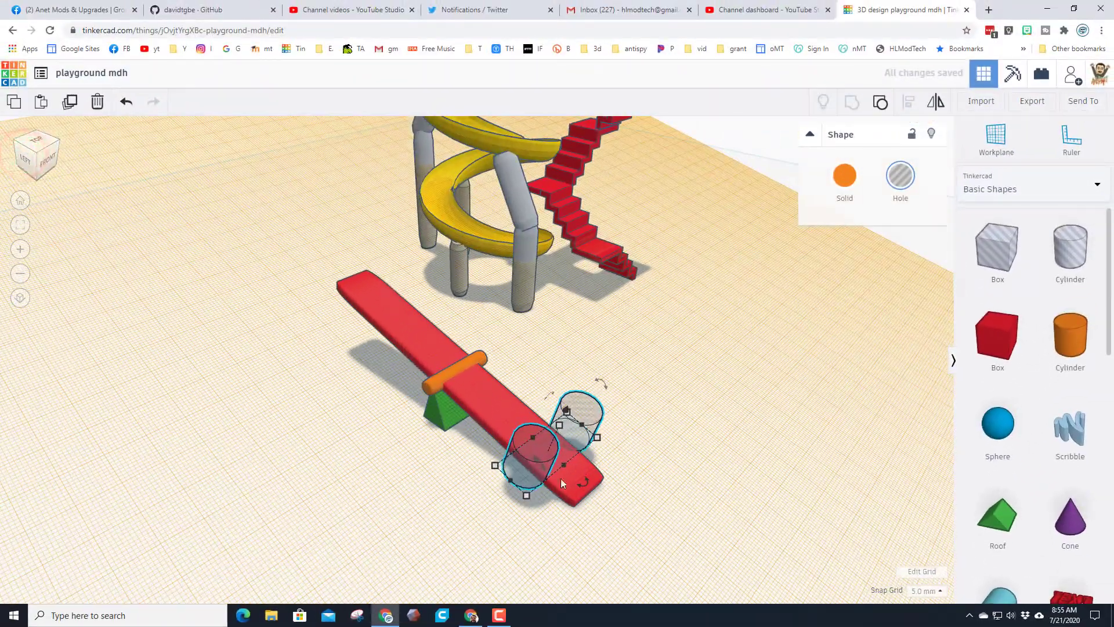
key(ctrl+Down)
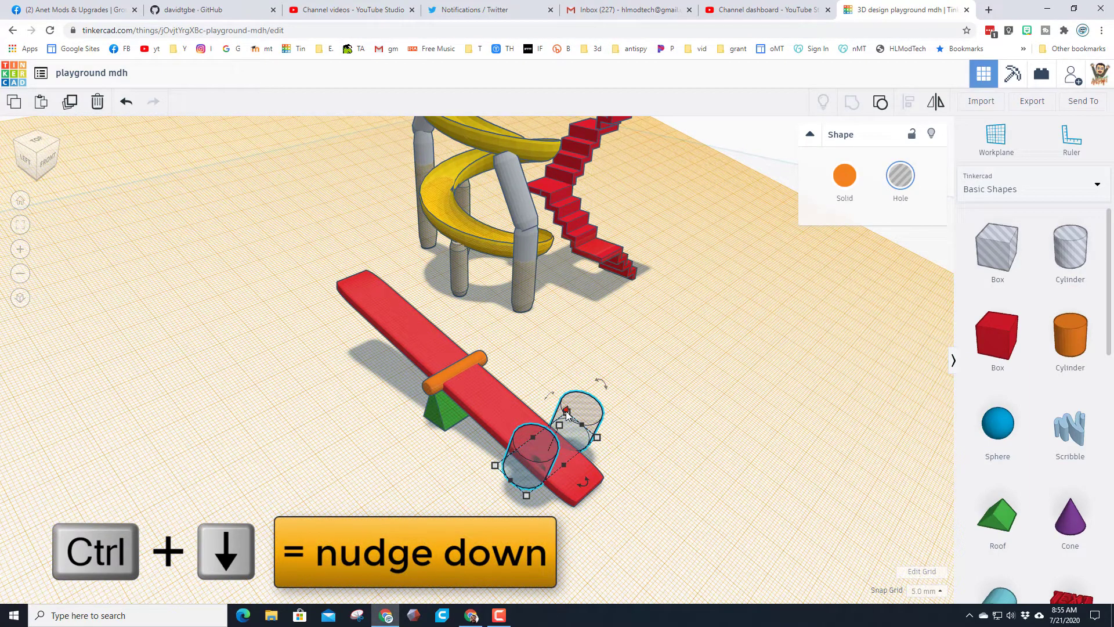
key(ctrl+Down)
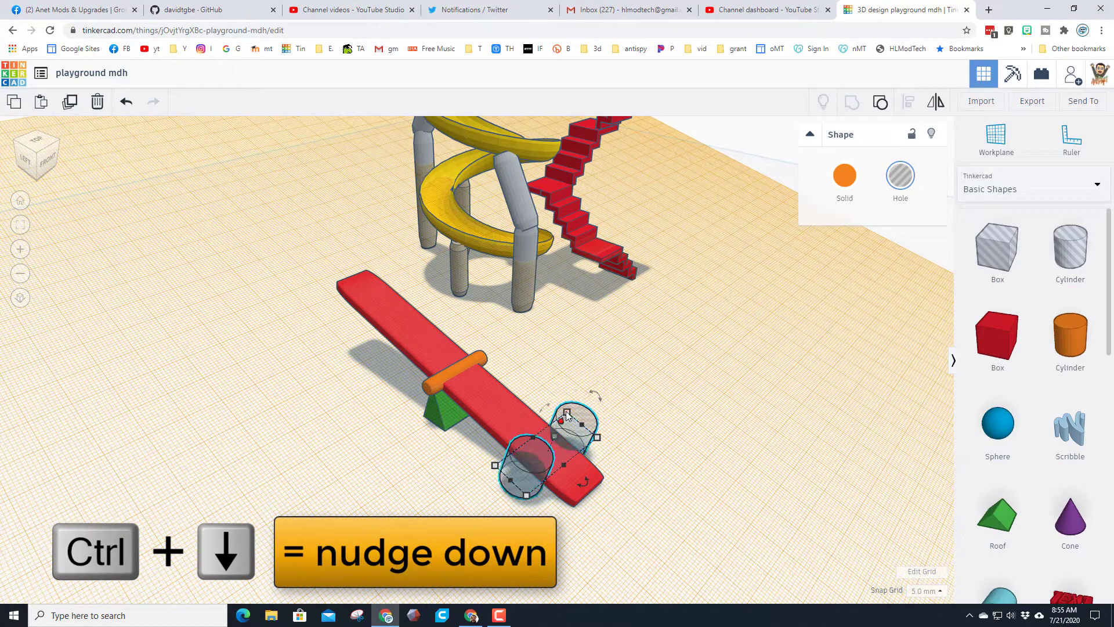
Step: Duplicate the hole pair and move the copy to the board's far end
click(70, 105)
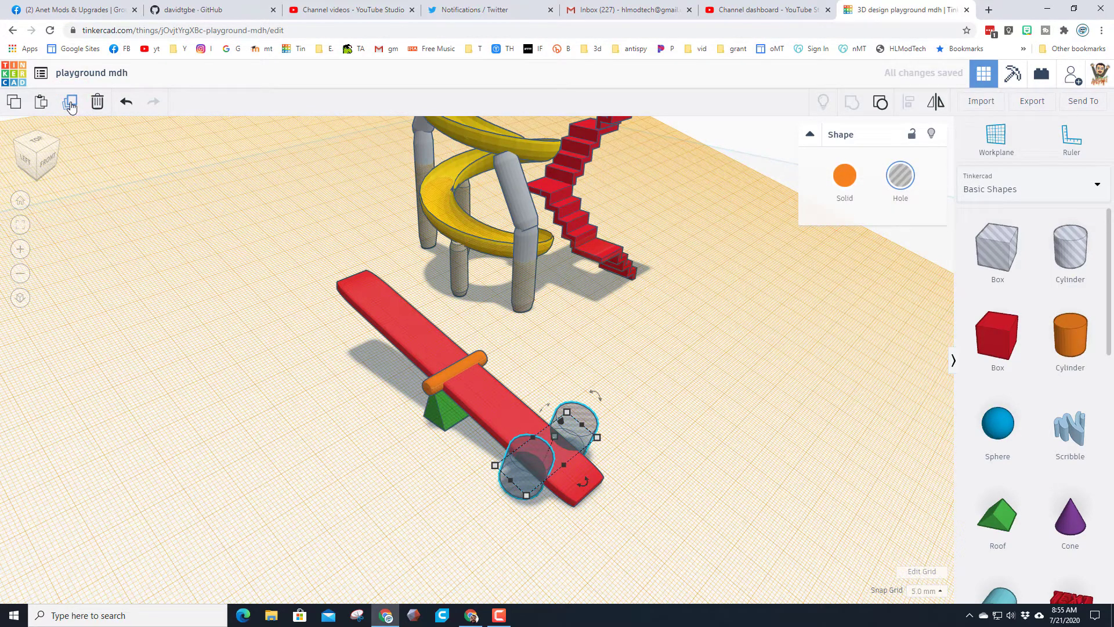
key(Up)
key(Up)
key(Up)
key(Up)
key(Up)
key(Up)
key(Up)
key(Up)
key(Up)
key(Up)
key(Up)
key(Up)
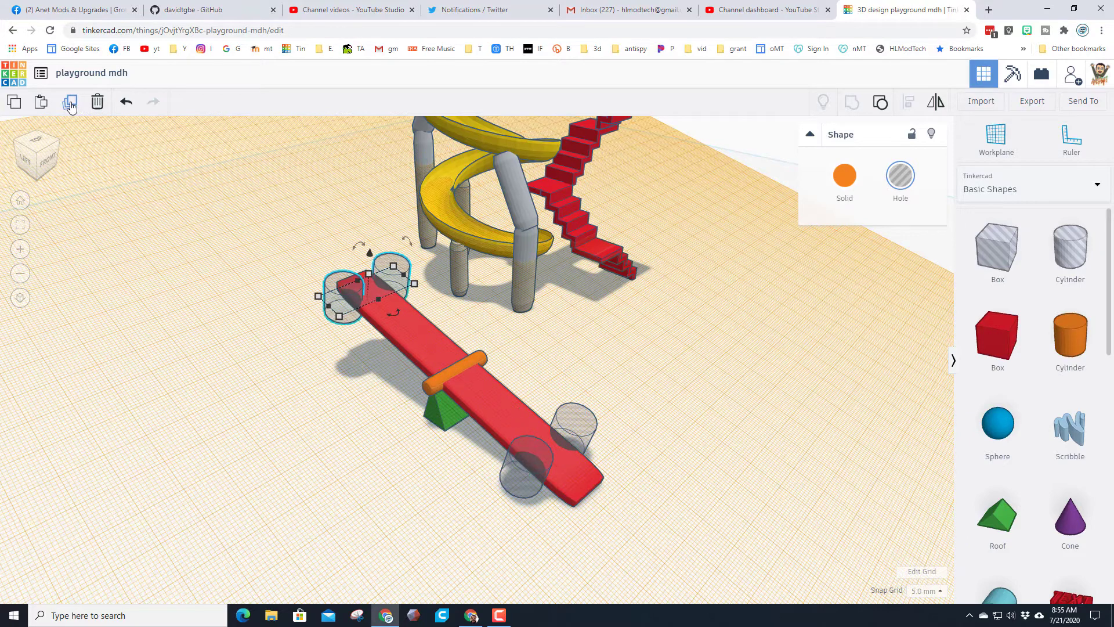
key(Up)
key(Up)
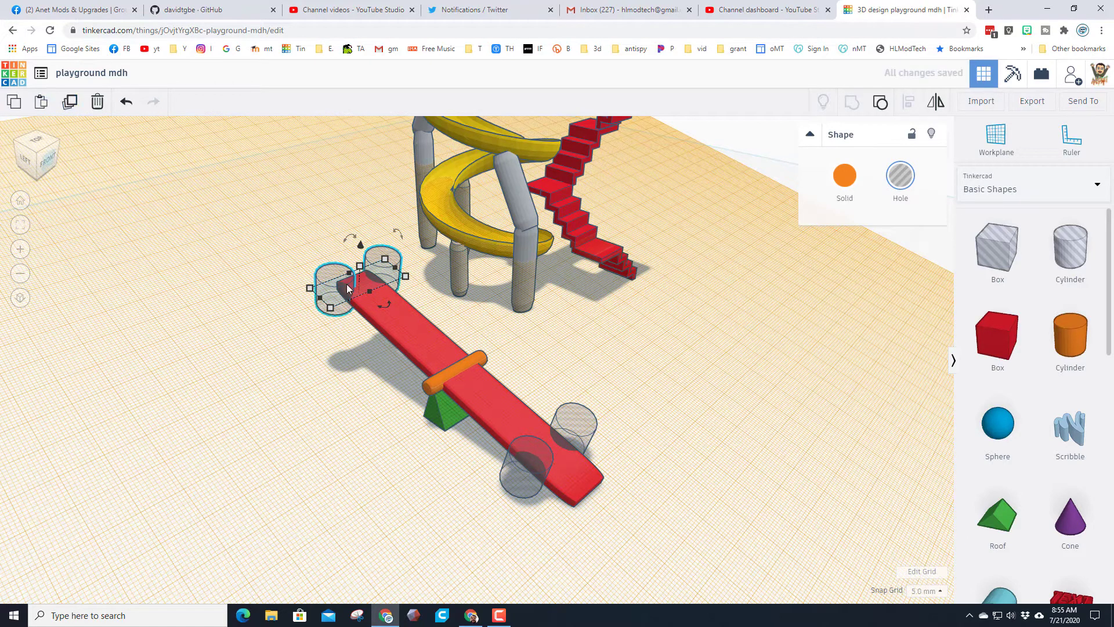
click(20, 225)
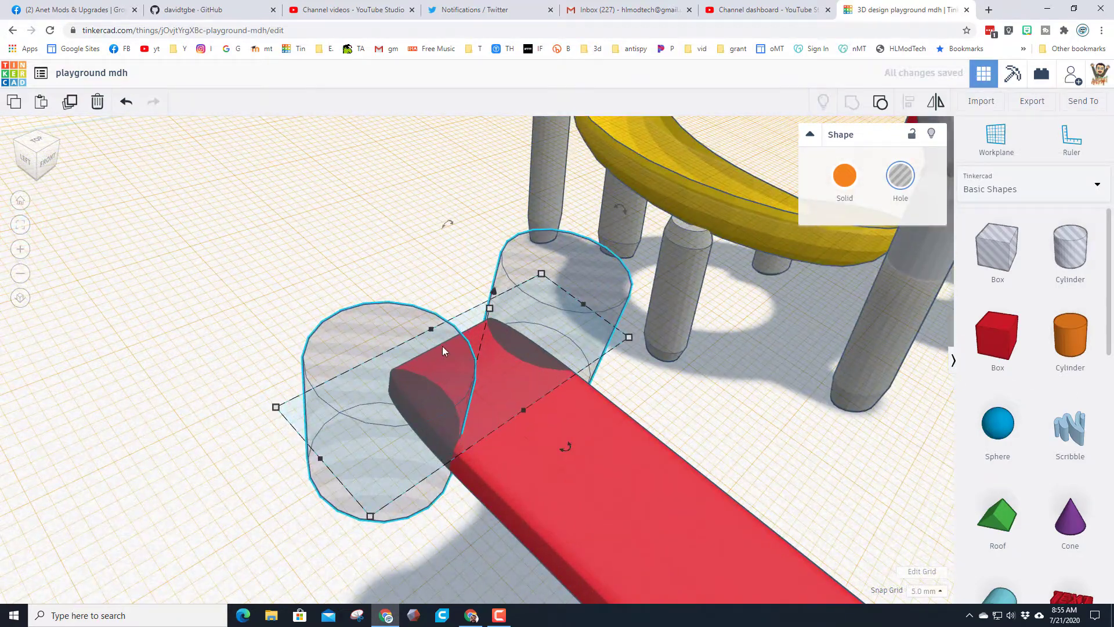
Step: Fine-tune the copy at 1.0 mm snap grid, restore 5.0 mm, and return to home view
click(926, 590)
click(927, 535)
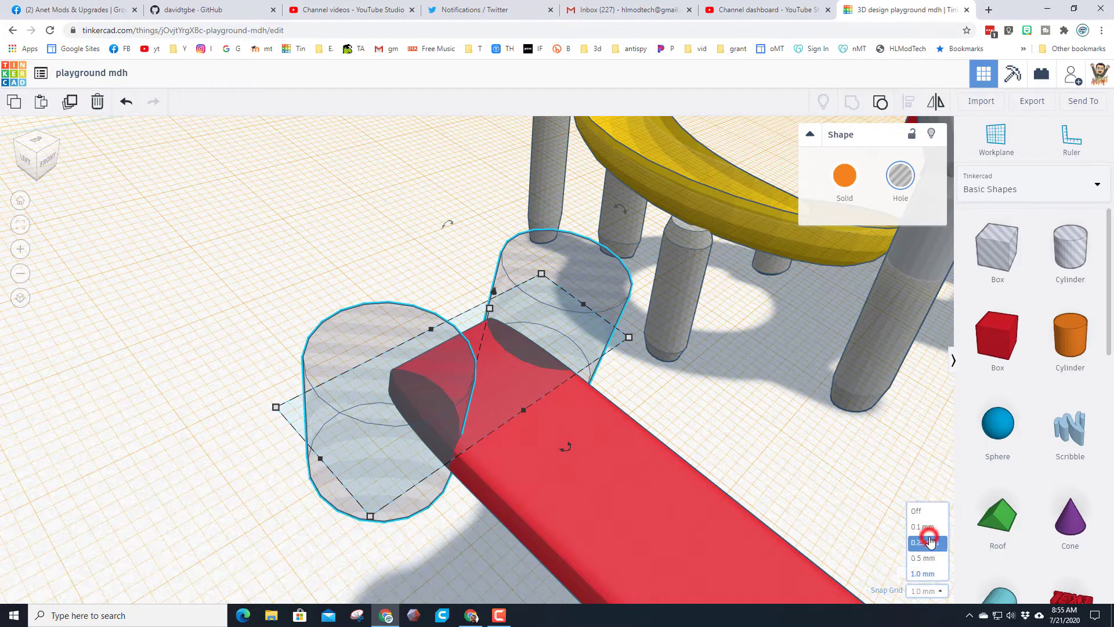
key(Down)
key(Down)
key(Down)
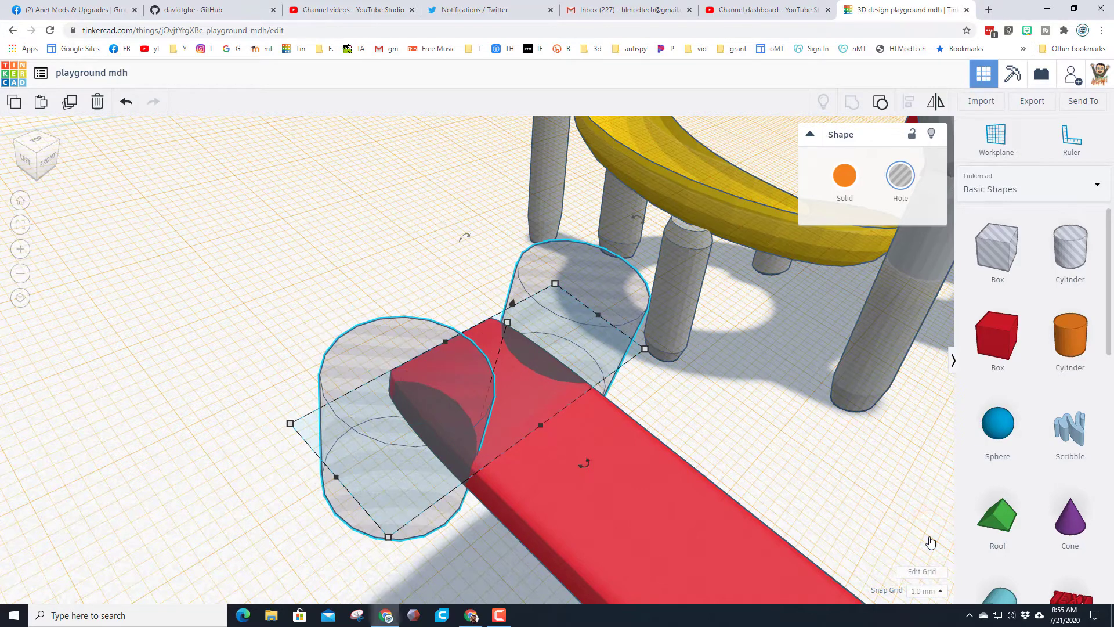
click(926, 595)
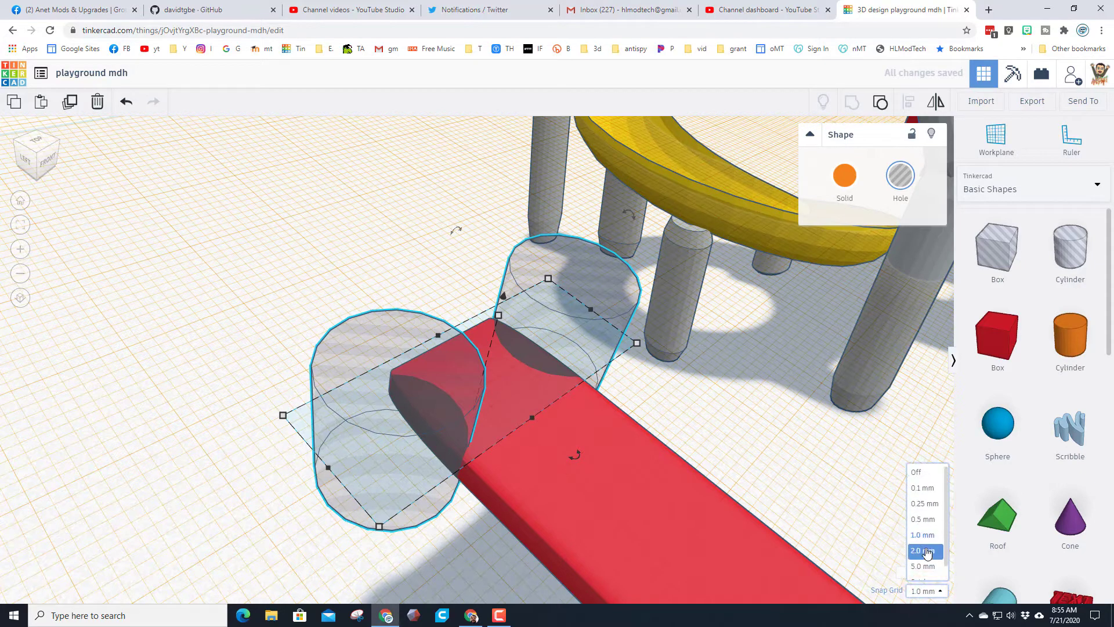
click(927, 567)
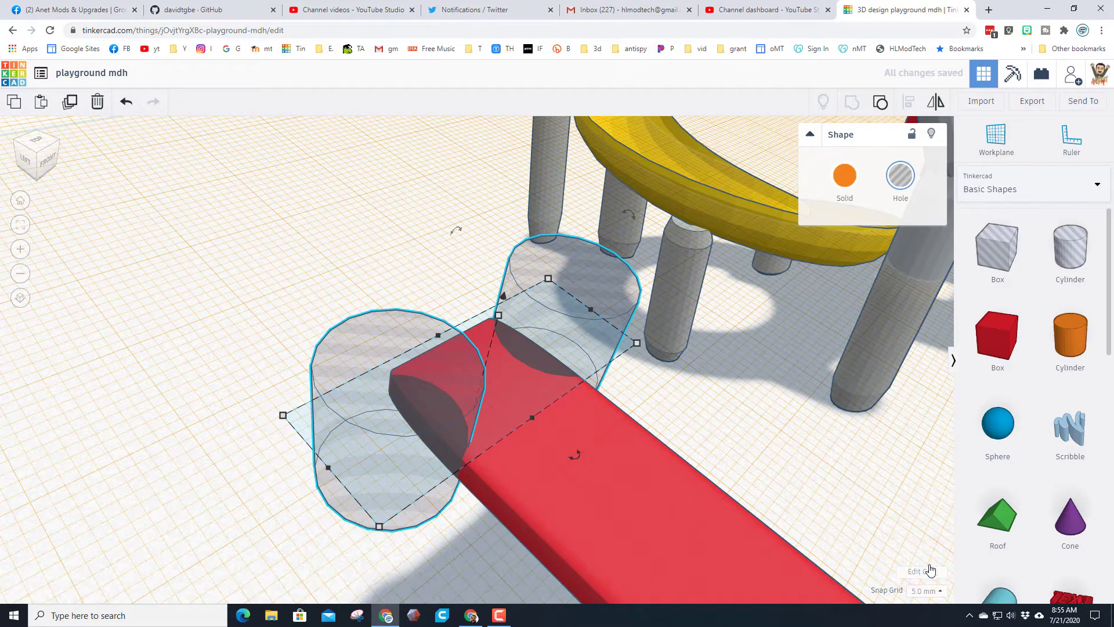
key(Down)
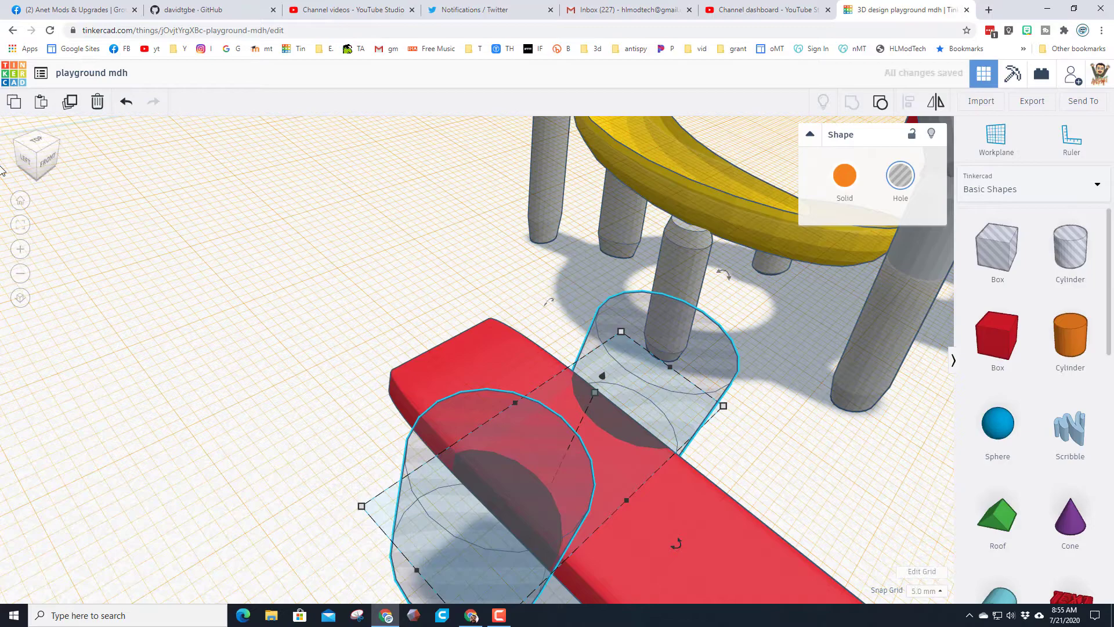
click(21, 201)
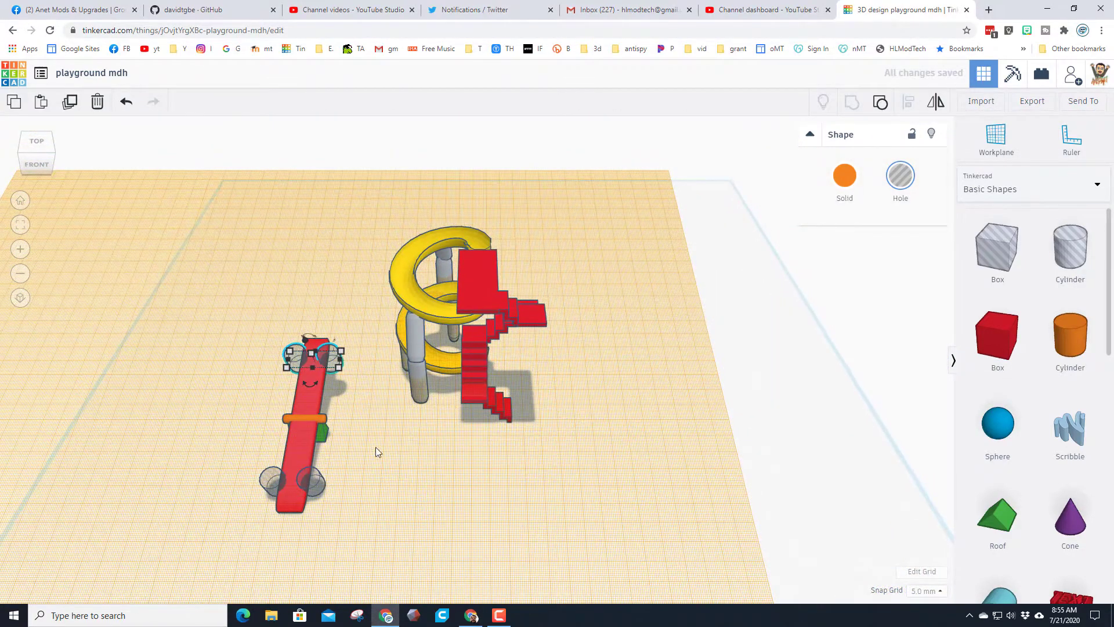
Step: Reset the workplane to the ground and group the red board with both hole pairs
click(996, 138)
click(406, 498)
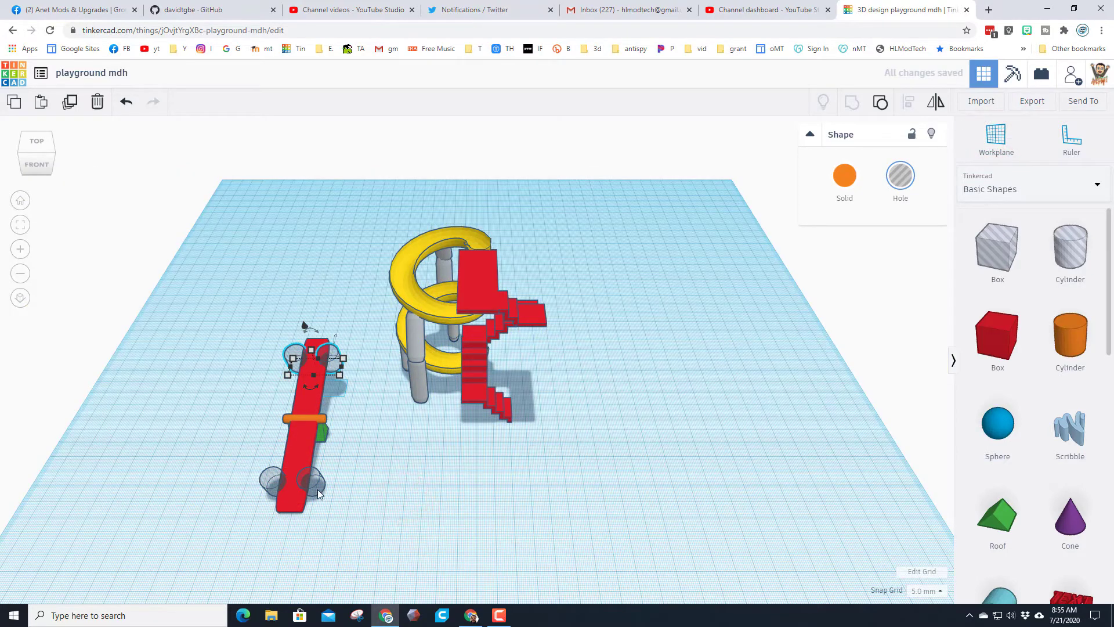
drag(219, 463, 353, 533)
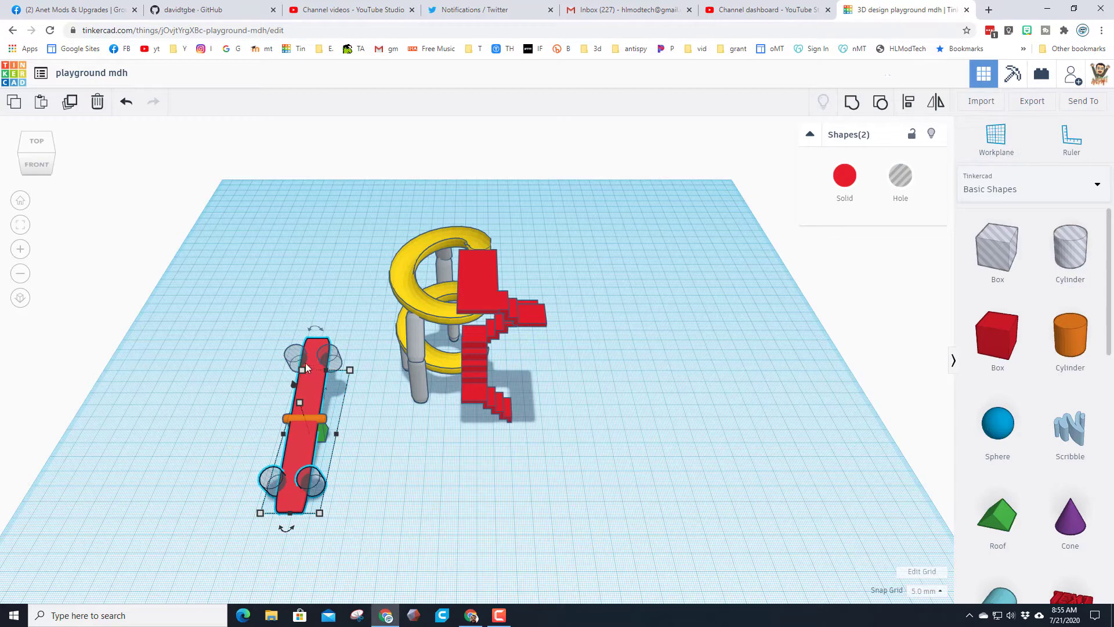
shift+click(291, 355)
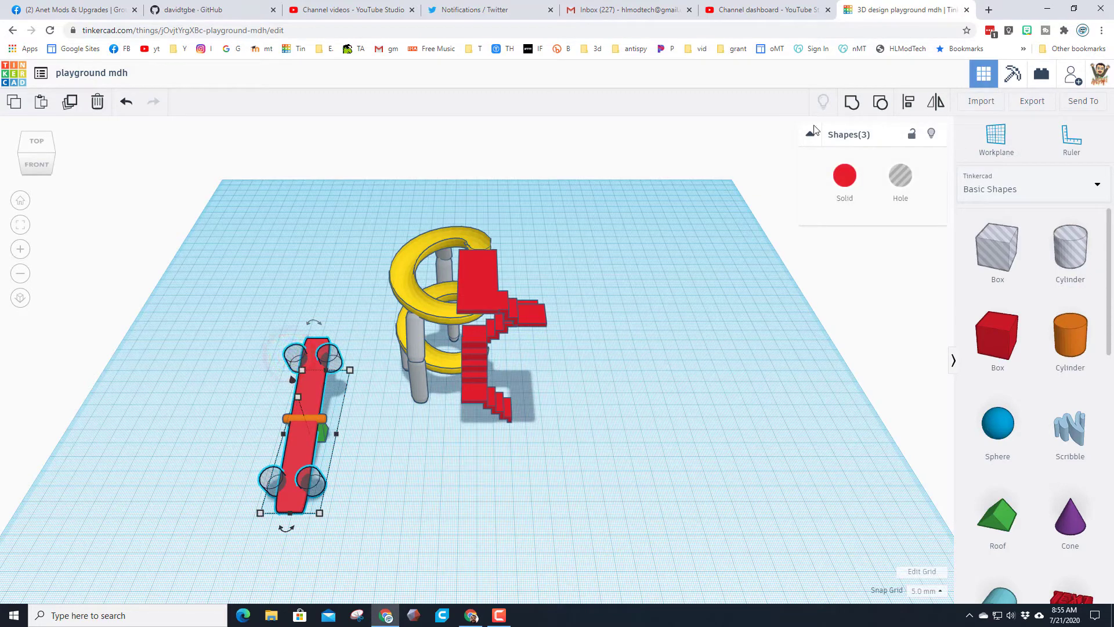
click(860, 104)
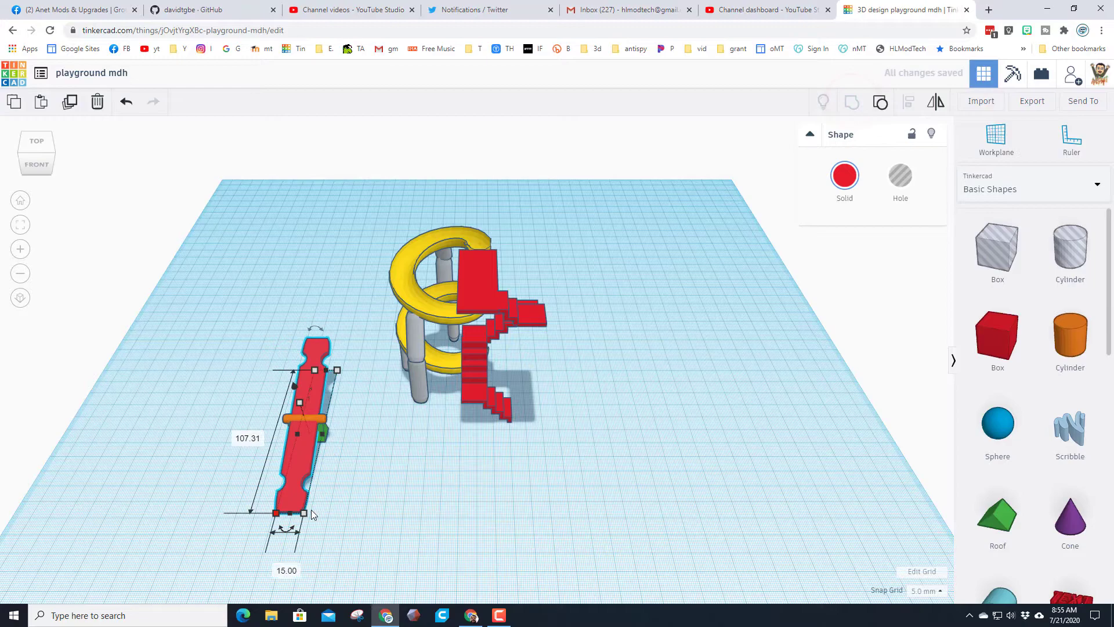
right_drag(311, 513, 462, 434)
scroll(485, 464, up, 3)
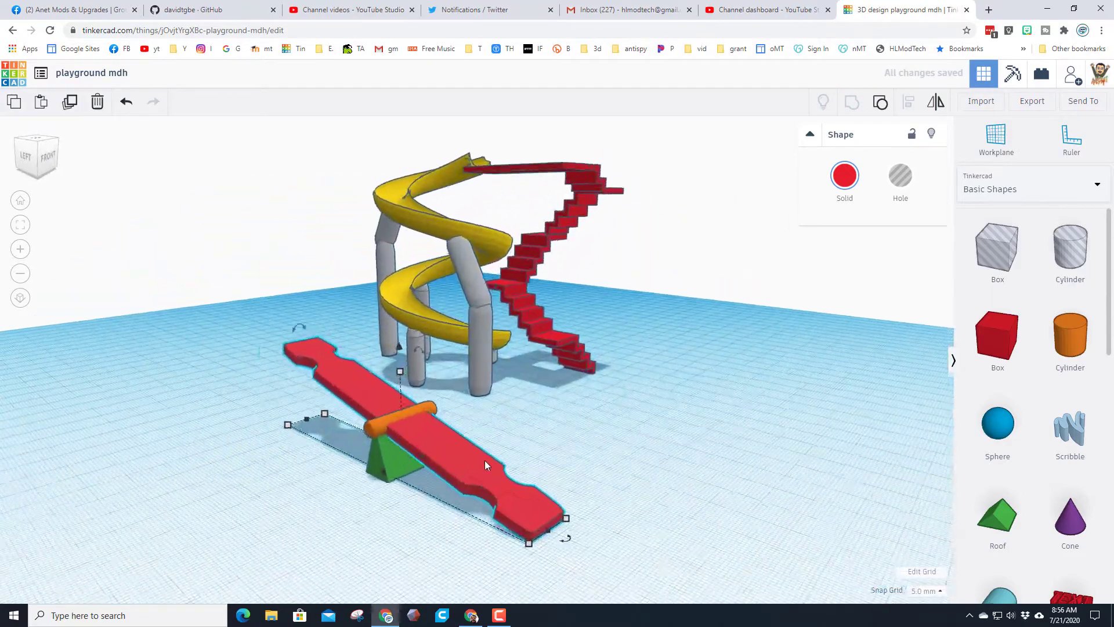
scroll(485, 460, up, 1)
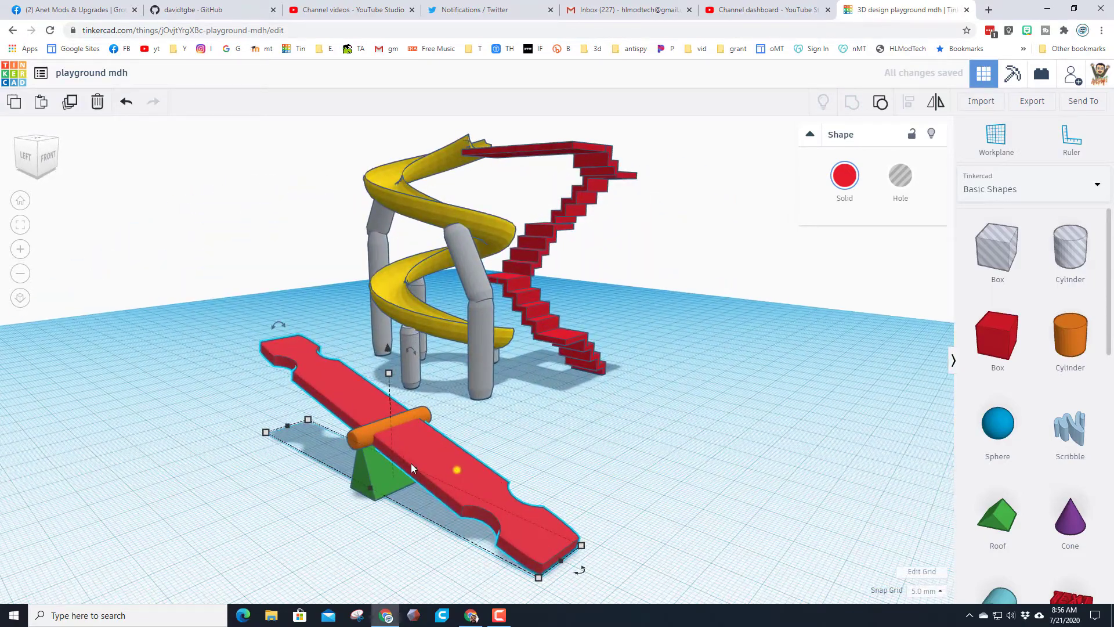
right_drag(412, 467, 447, 477)
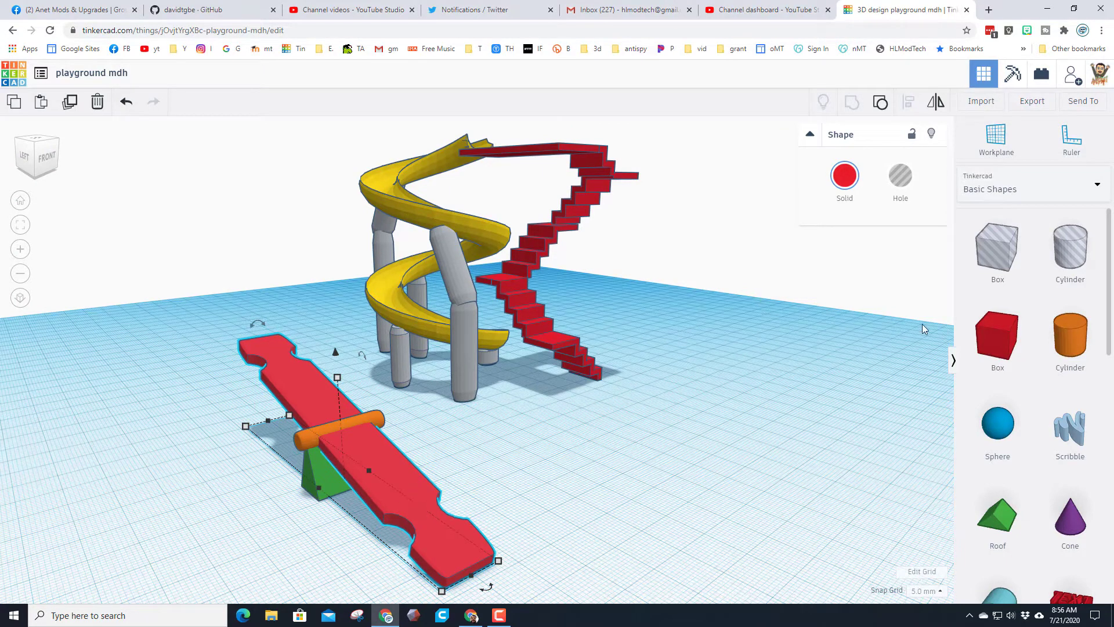
Step: Place a new cylinder on the seesaw board's top and shrink it to half size
click(990, 156)
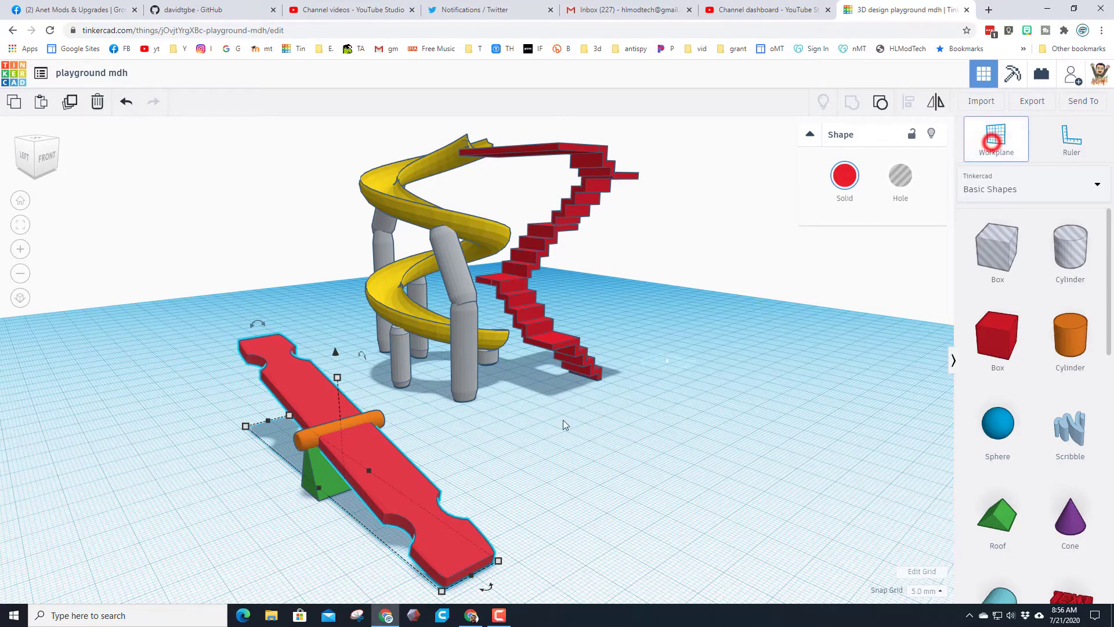
click(405, 486)
click(1070, 337)
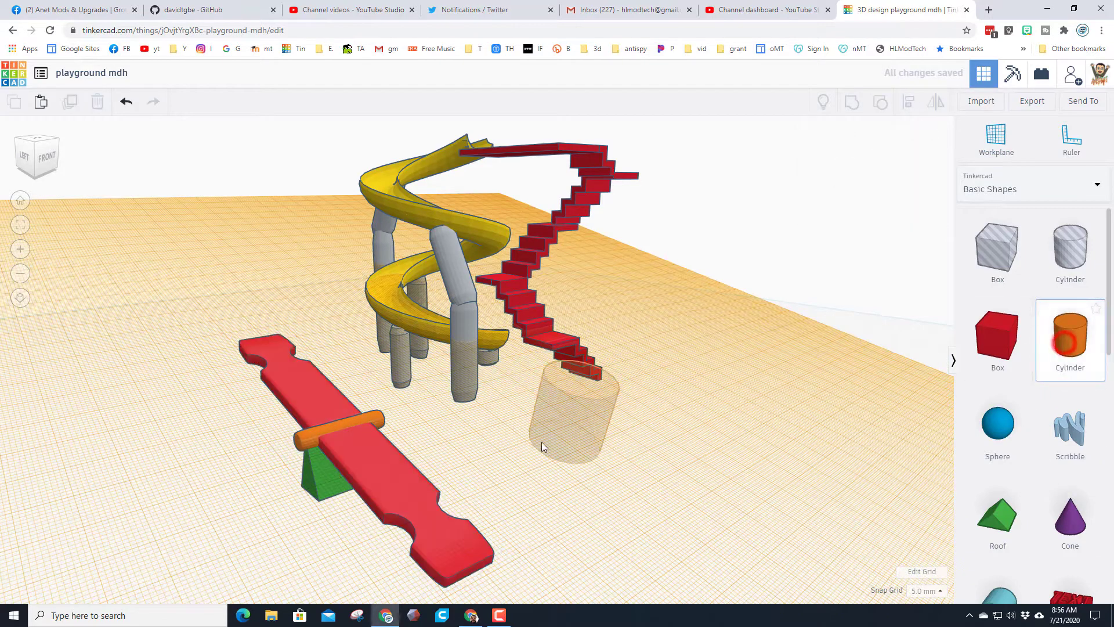
click(388, 496)
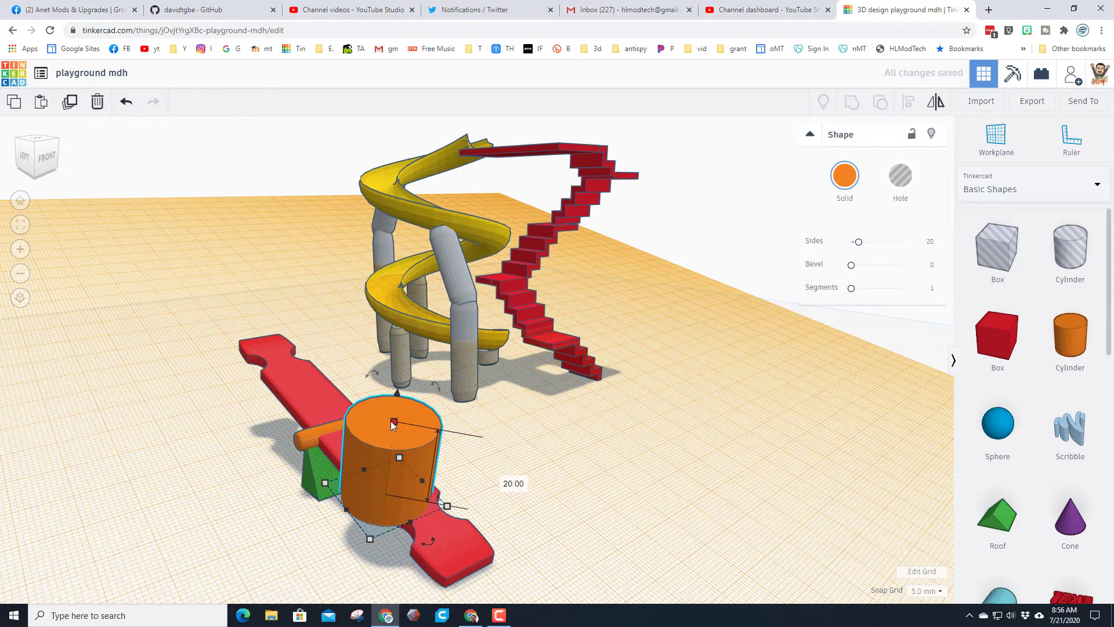
shift+drag(394, 422, 390, 456)
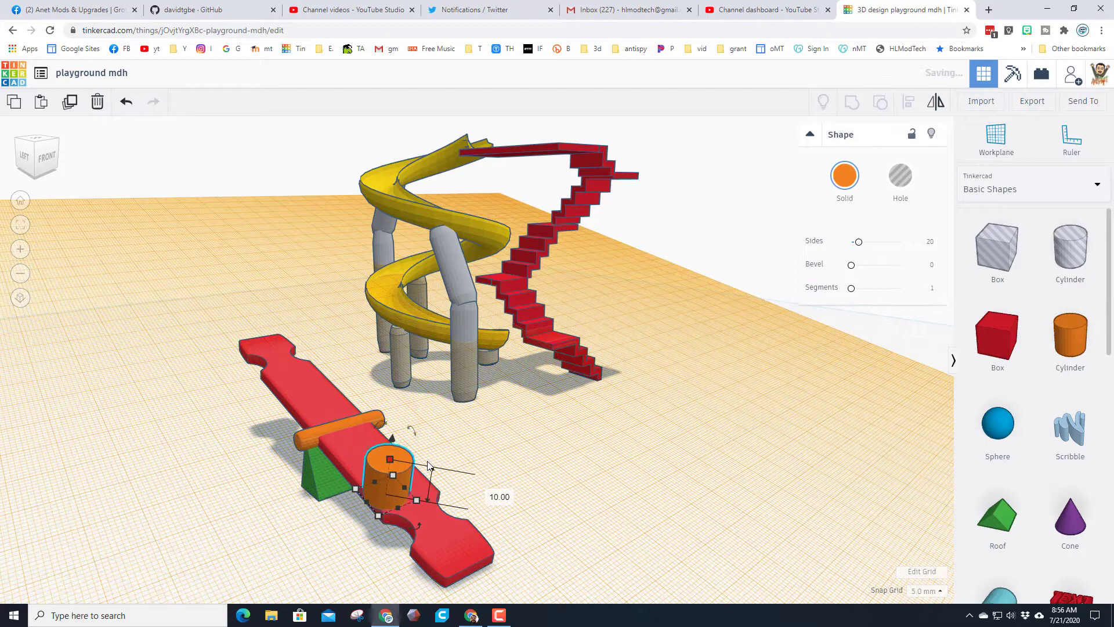
Step: At 1.0 mm snap grid, make the cylinder 3 mm wide, 12 mm tall, with 64 sides
click(923, 591)
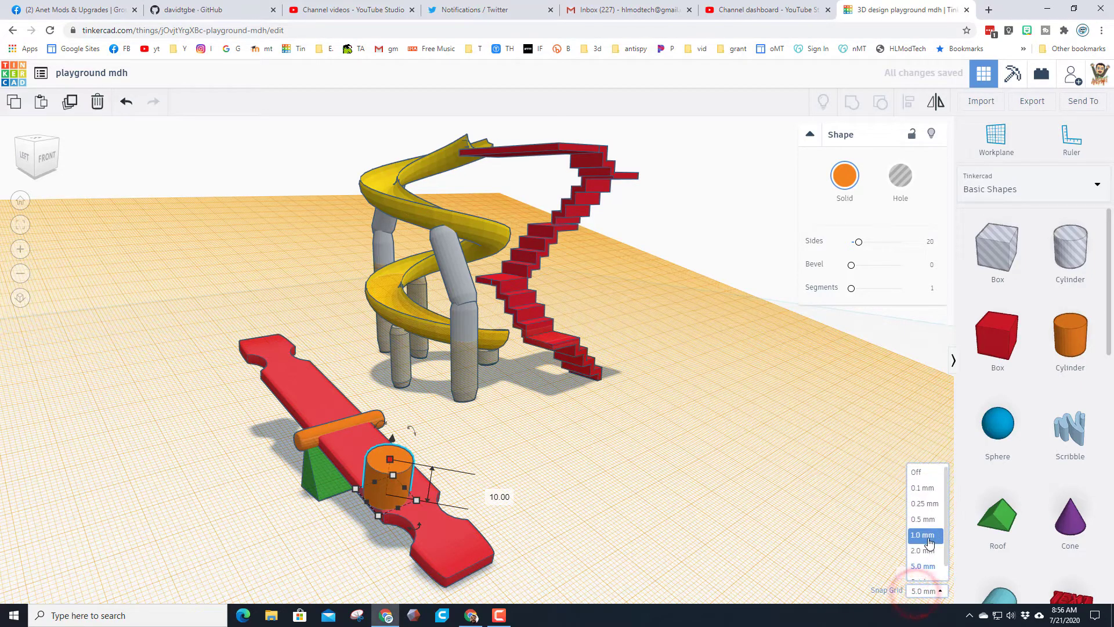
click(926, 535)
click(500, 498)
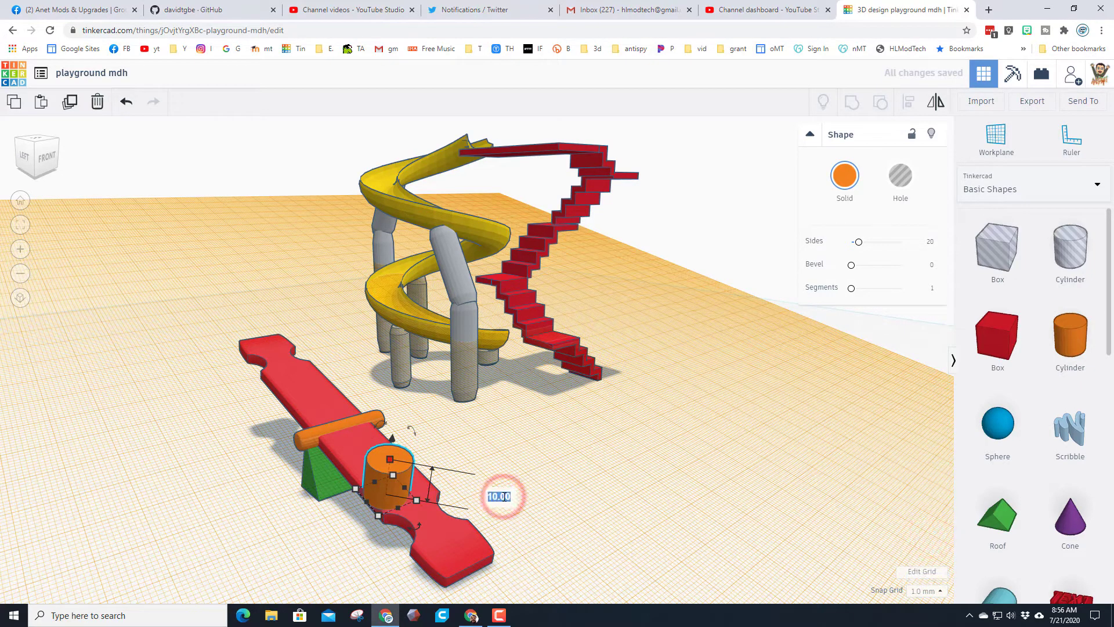
text(3)
key(Return)
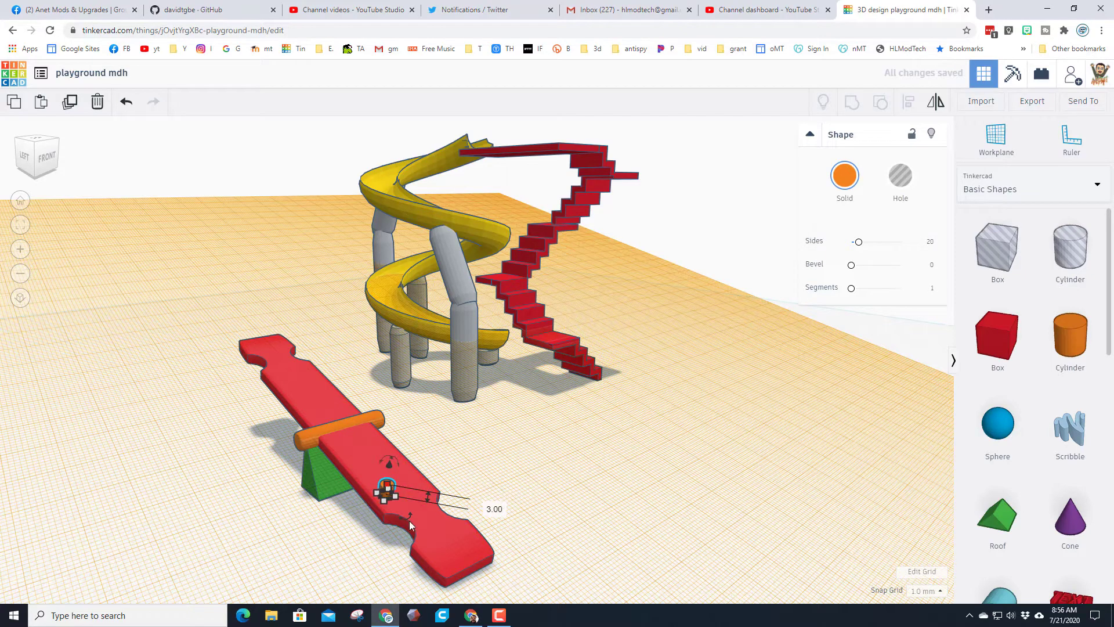
drag(387, 484, 392, 444)
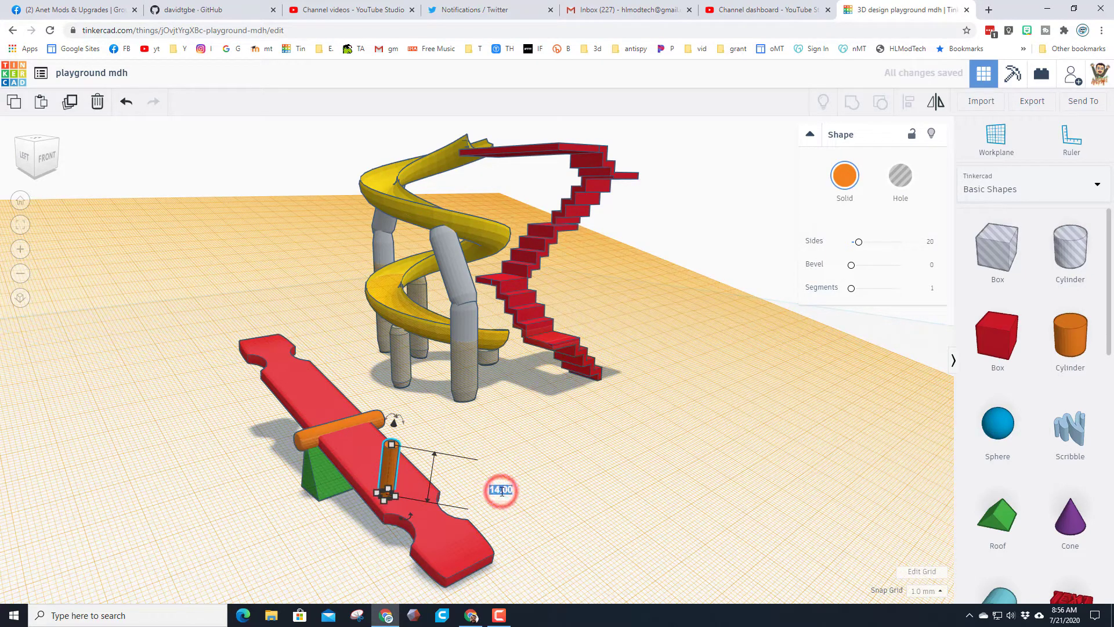
text(12)
key(Return)
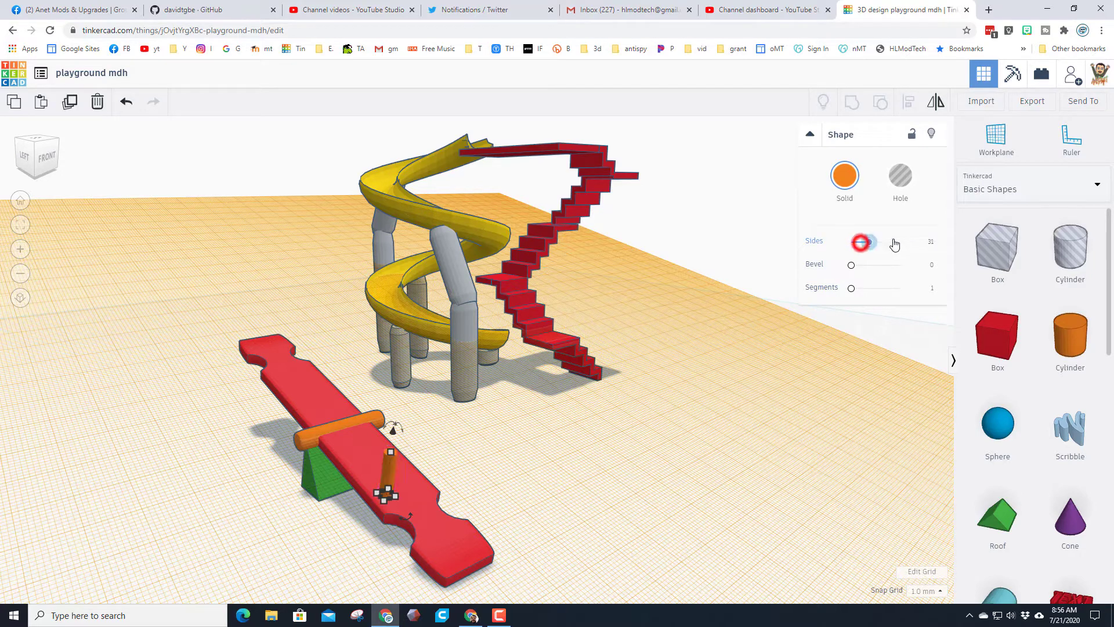
drag(894, 244, 927, 251)
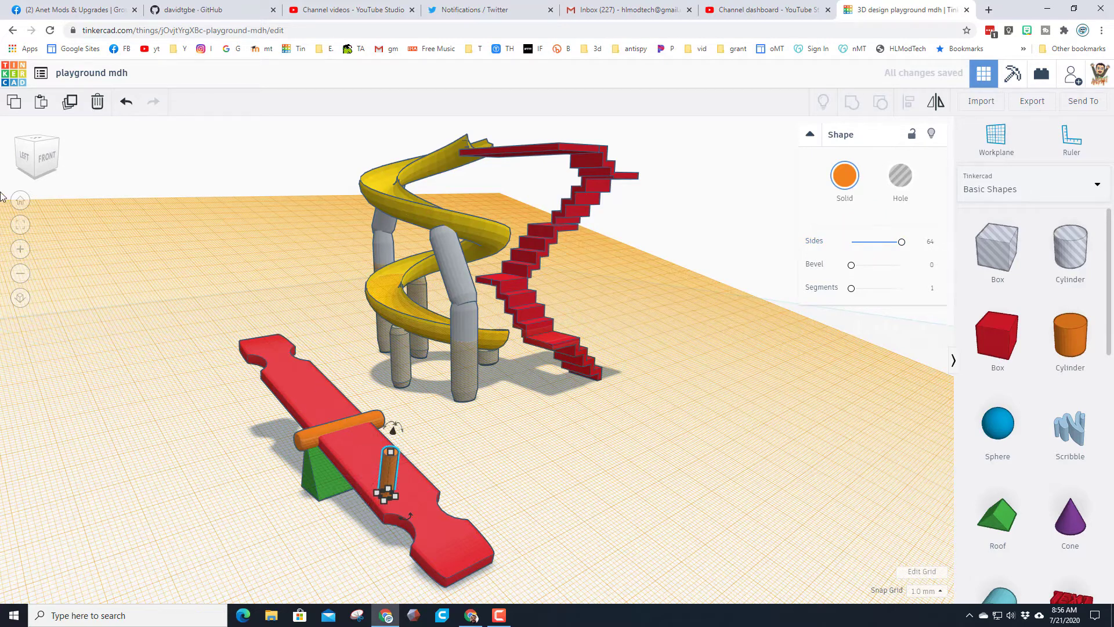
Step: Duplicate the post, rotate the copy 90° horizontal, bevel it 2, and lift it onto the post
click(69, 102)
drag(386, 428, 383, 427)
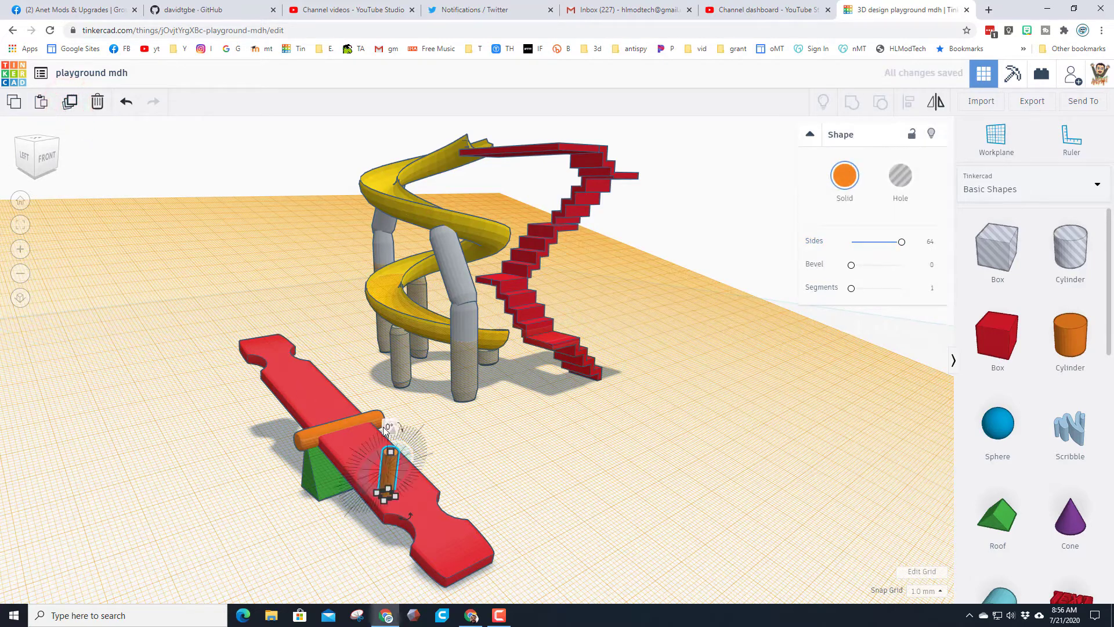
click(20, 225)
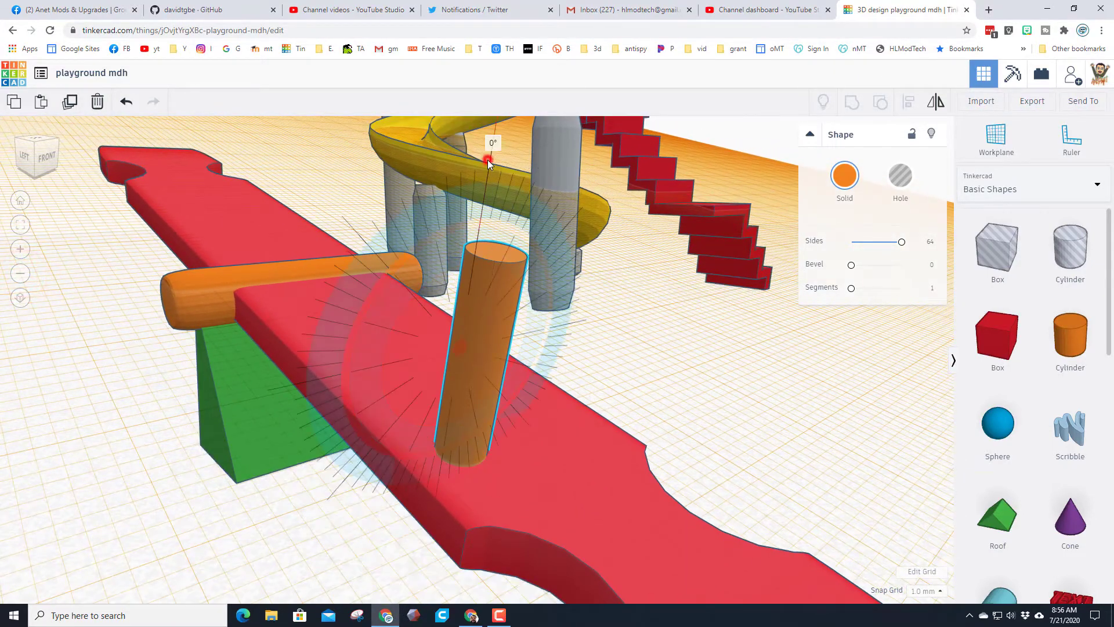
drag(488, 159, 374, 368)
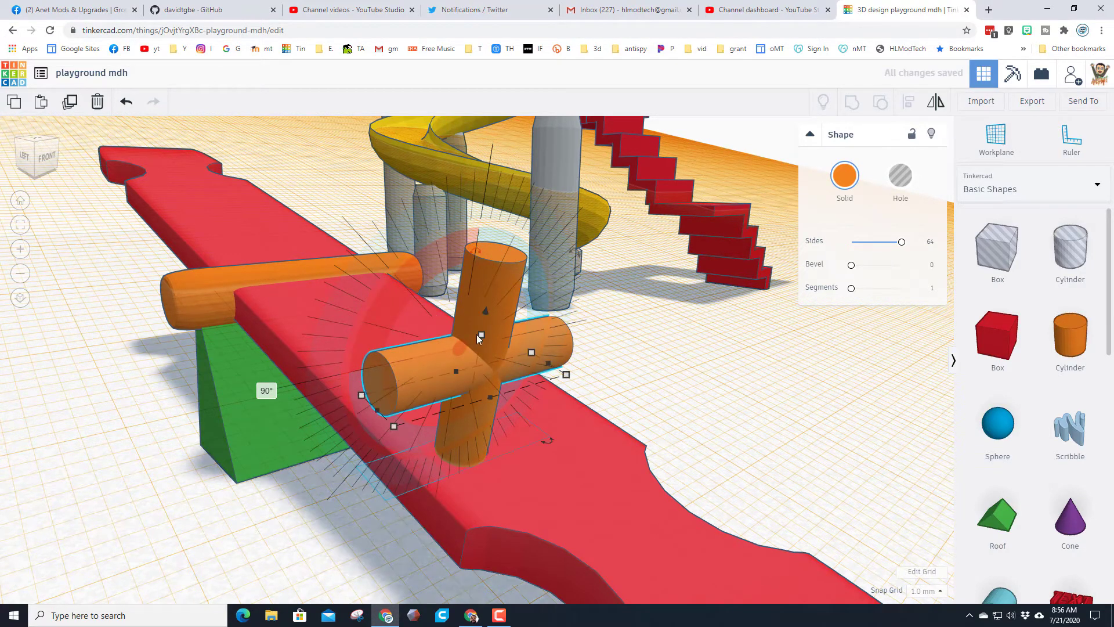
drag(852, 266, 864, 265)
click(929, 263)
text(2)
key(Return)
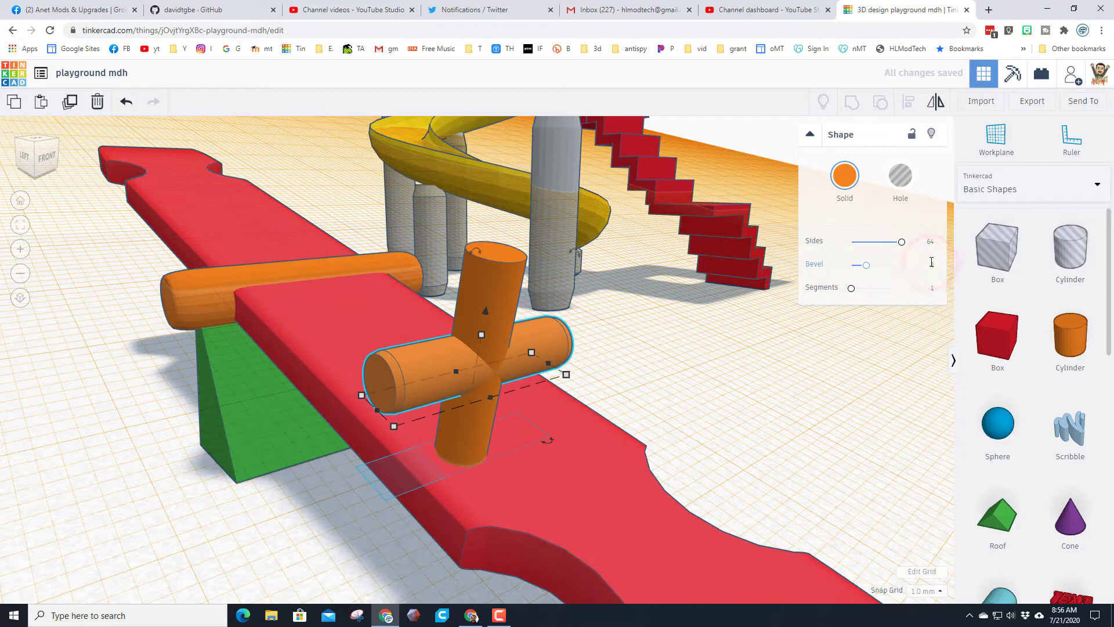
drag(487, 313, 496, 211)
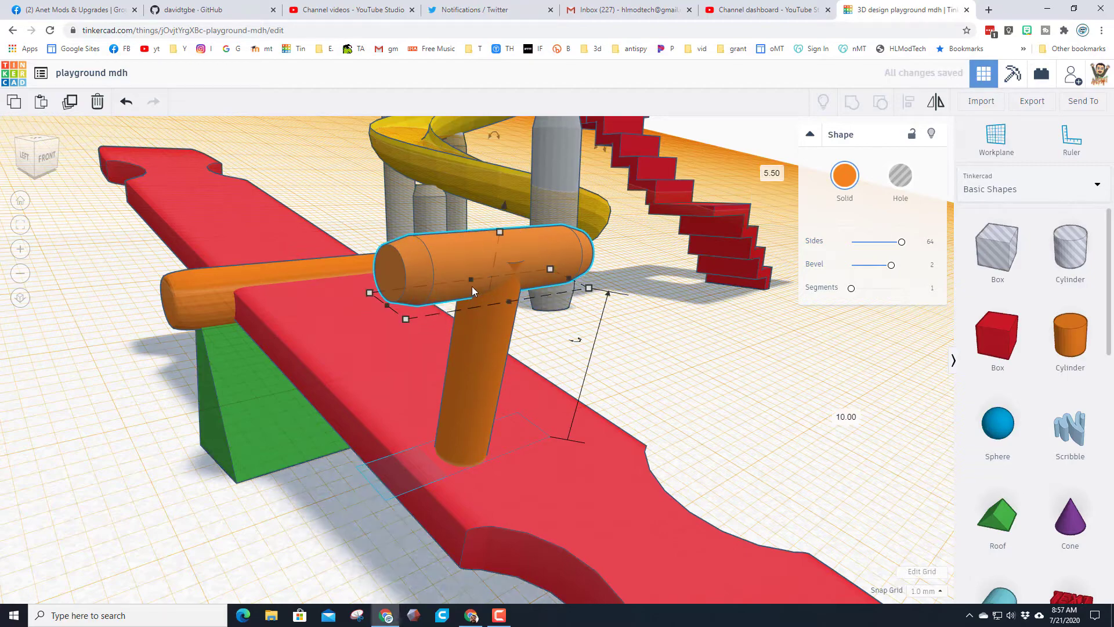
Step: Give the upright post a bevel of 2 with 7 segments
mouse_move(439, 288)
right_down()
mouse_move(583, 299)
mouse_move(451, 298)
mouse_move(480, 359)
right_up()
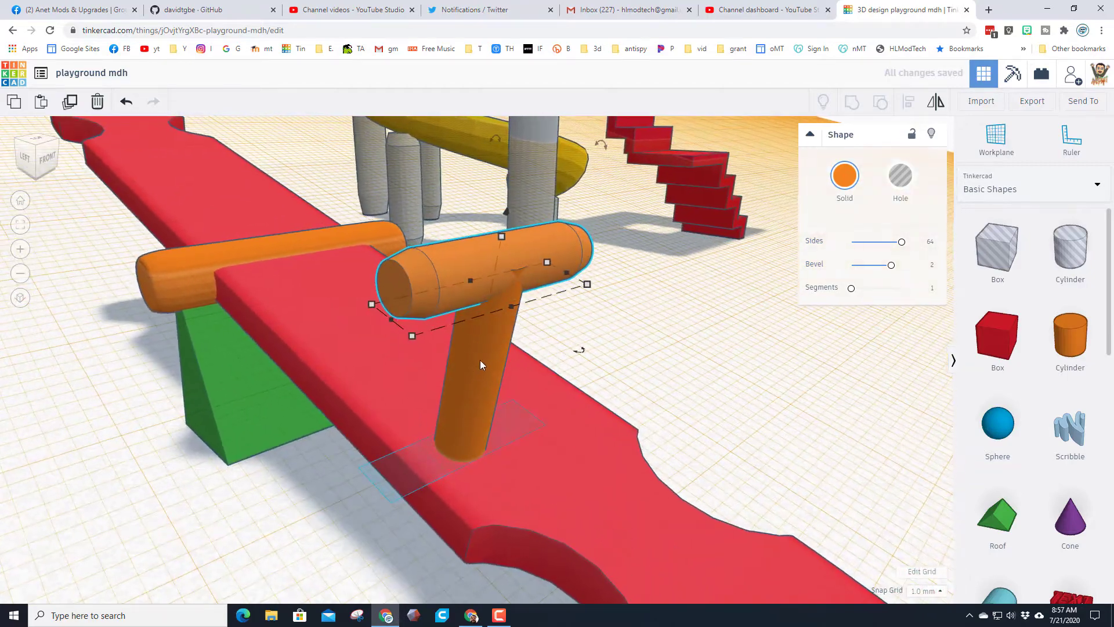
click(476, 367)
click(479, 365)
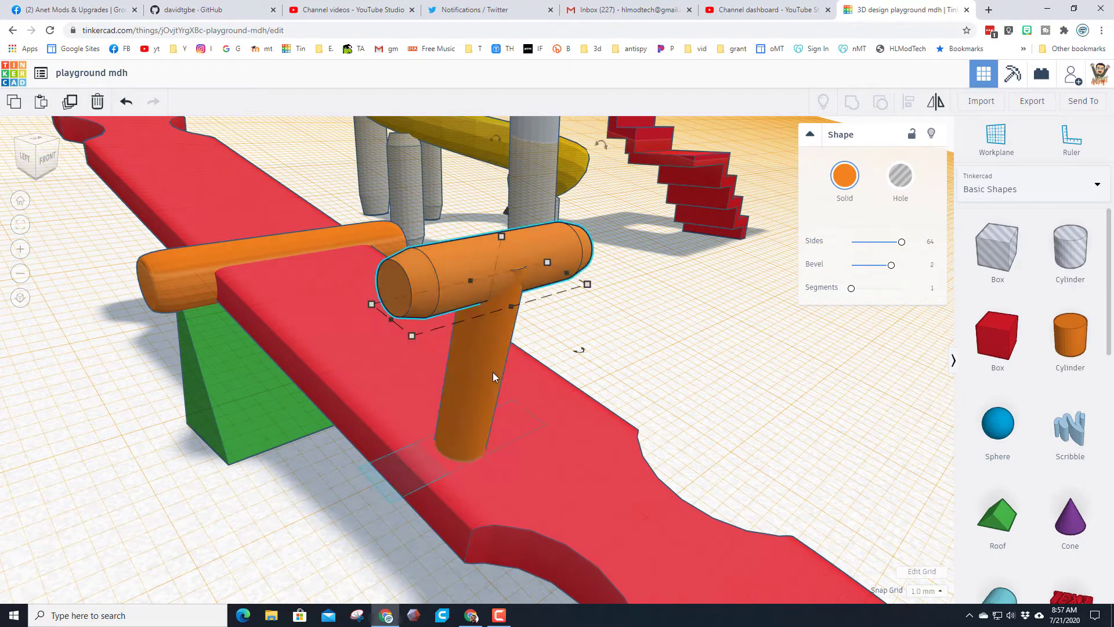
click(498, 387)
click(467, 403)
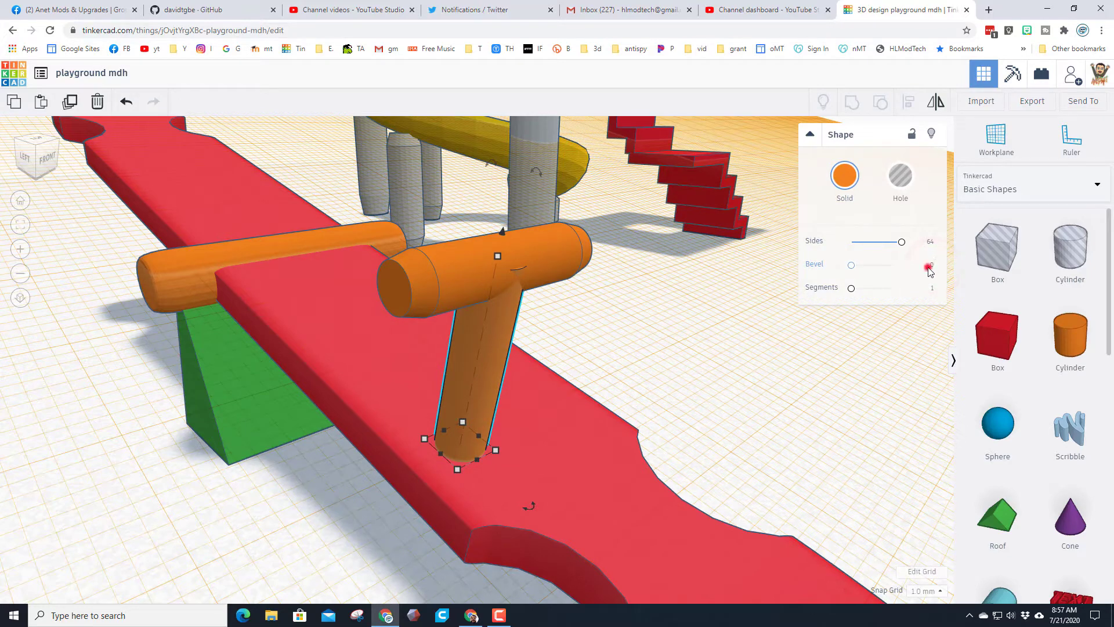
key(Return)
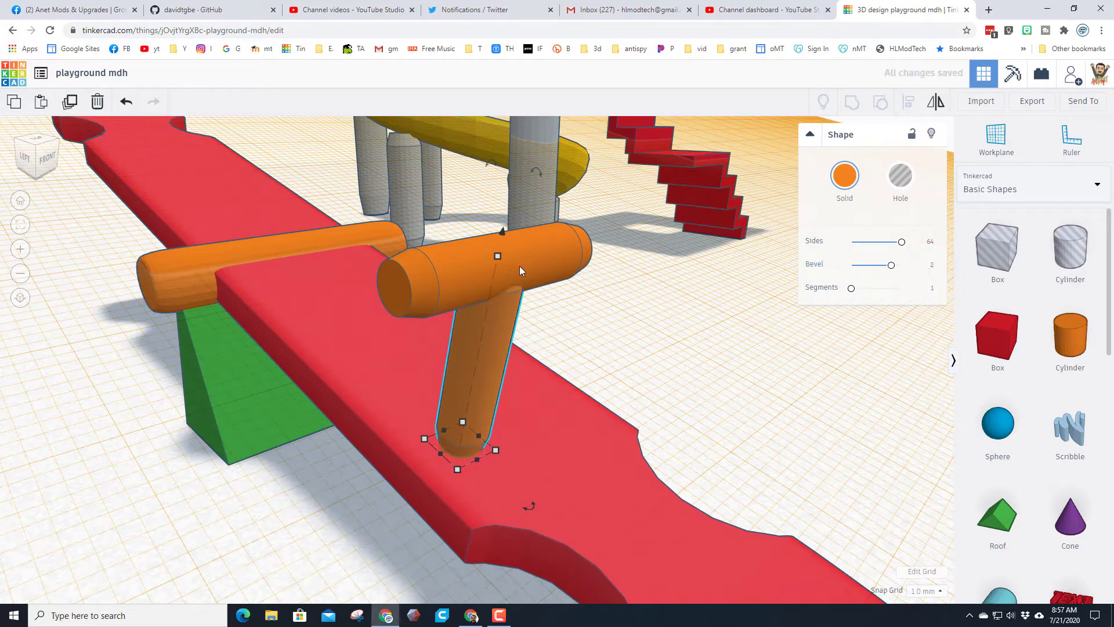
right_drag(527, 299, 558, 279)
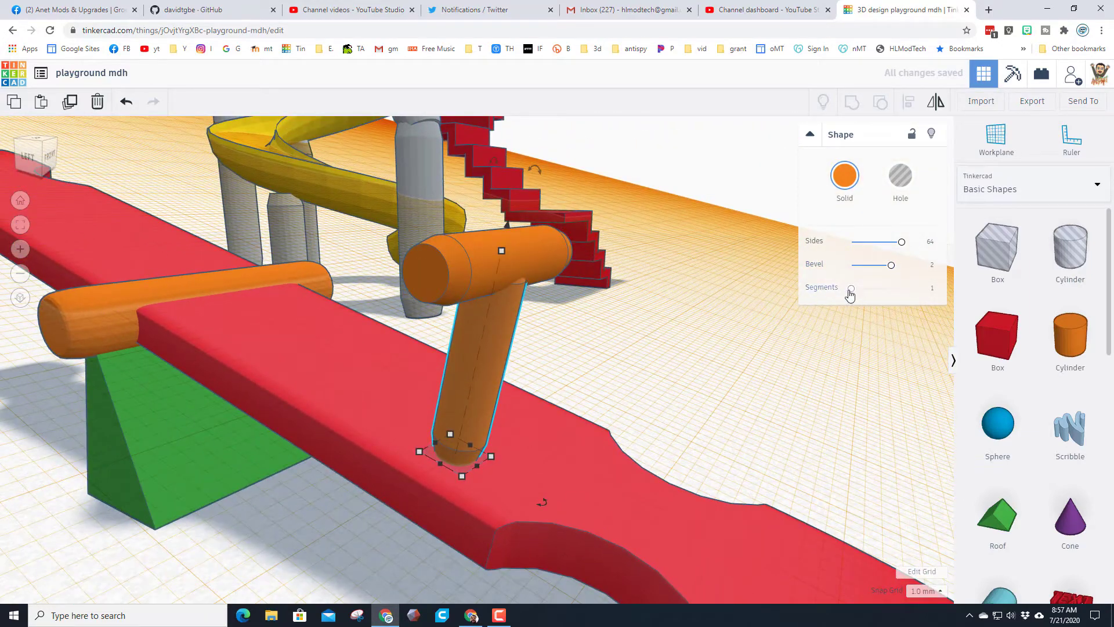
drag(850, 290, 884, 288)
right_drag(639, 353, 435, 211)
Step: Reselect the upright post to prepare for combining it with the bar
click(323, 266)
drag(304, 235, 451, 294)
click(392, 300)
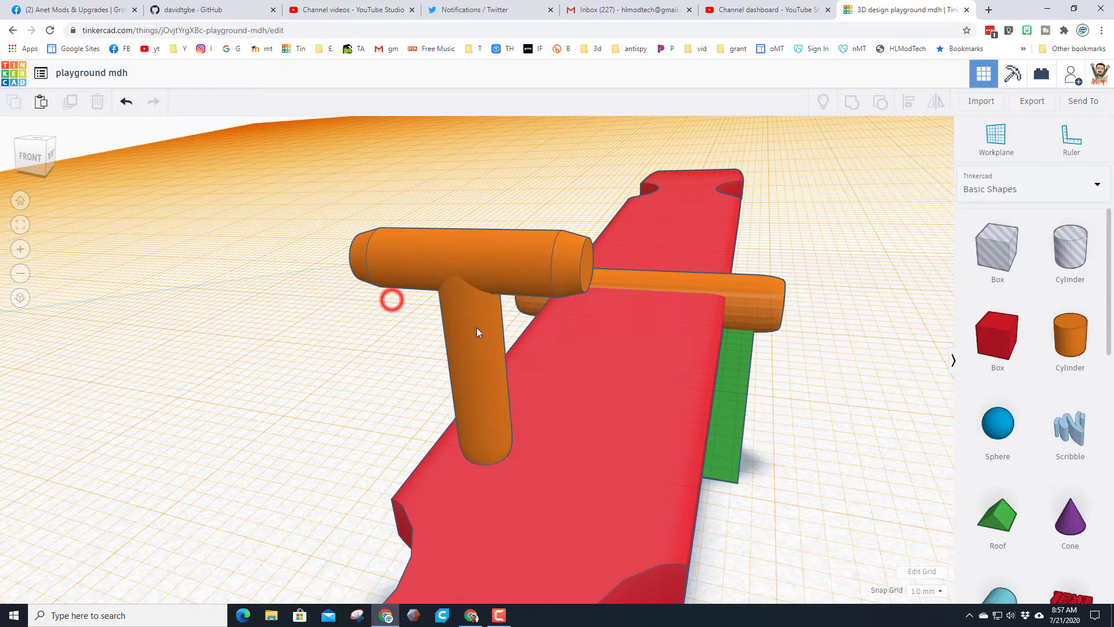
click(476, 328)
Step: Group the post and crossbar into a single T-handle
shift+click(410, 258)
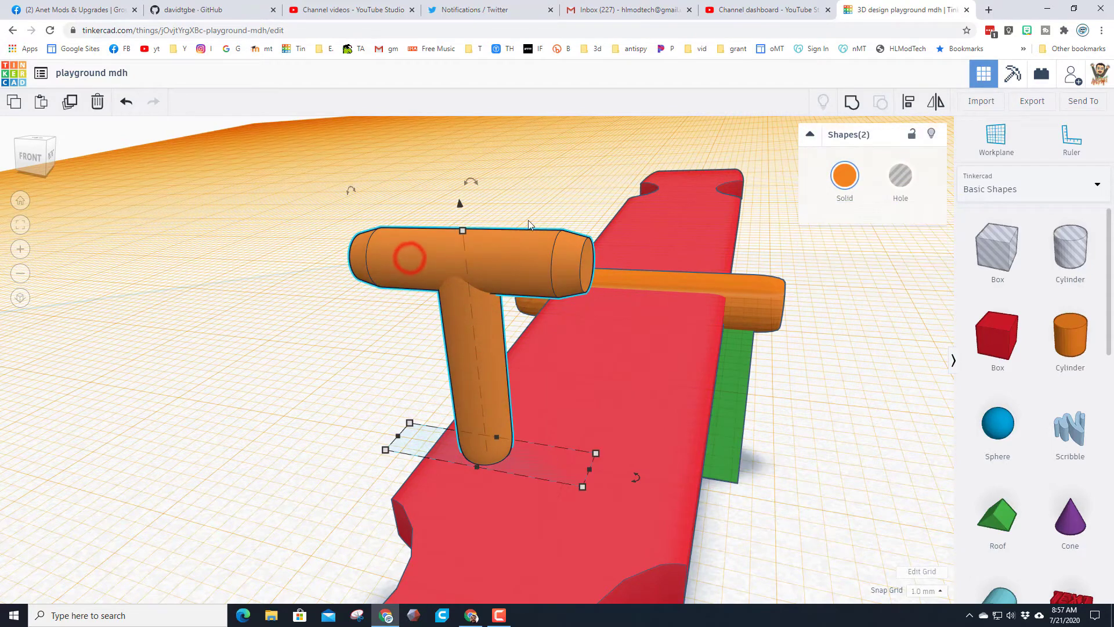
click(851, 104)
scroll(653, 307, down, 3)
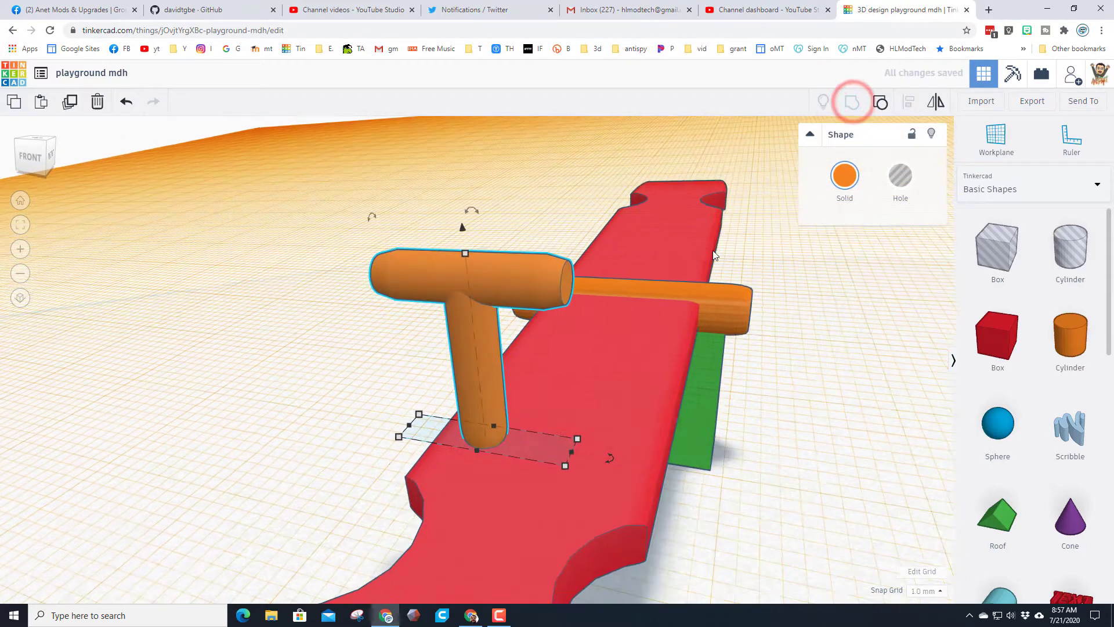
right_drag(586, 341, 632, 394)
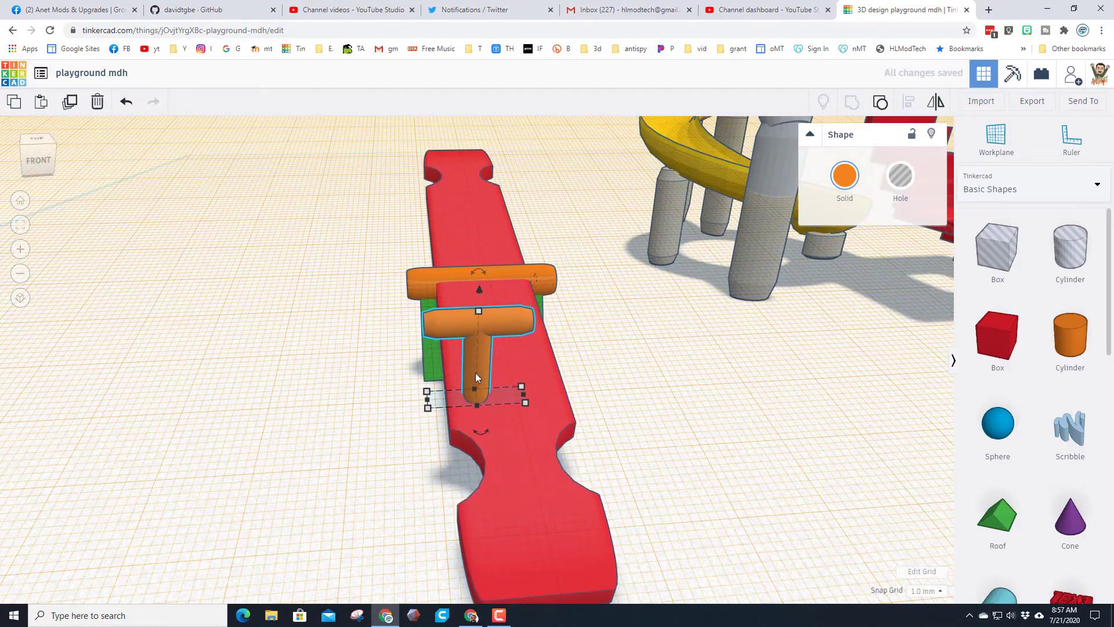
Step: Align the T-handle to the centre of the red board's width
shift+click(554, 499)
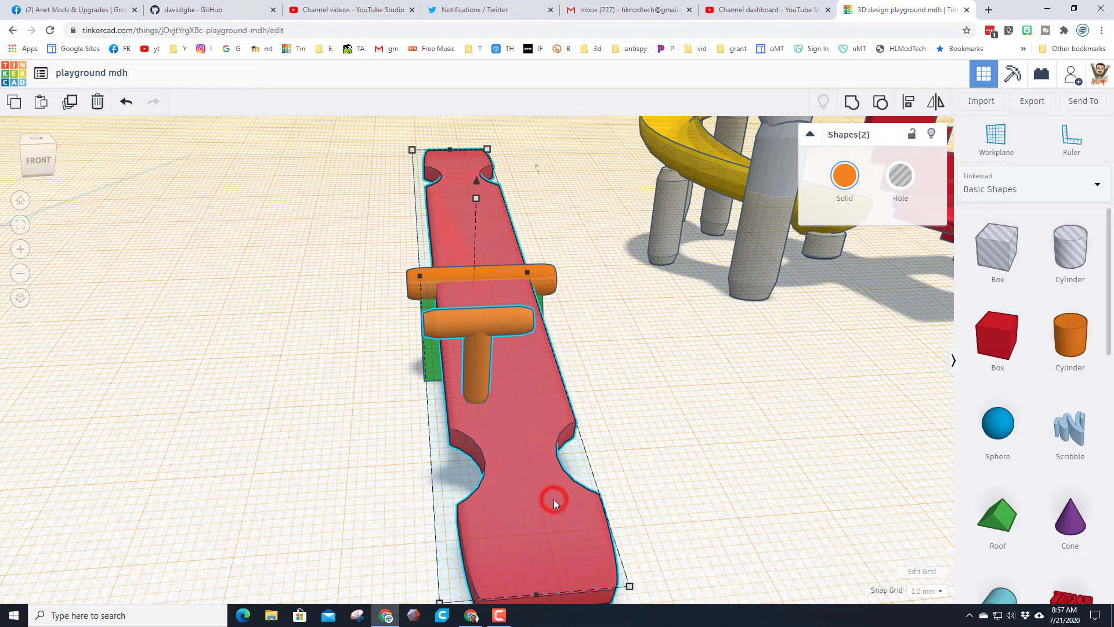
click(910, 103)
click(516, 434)
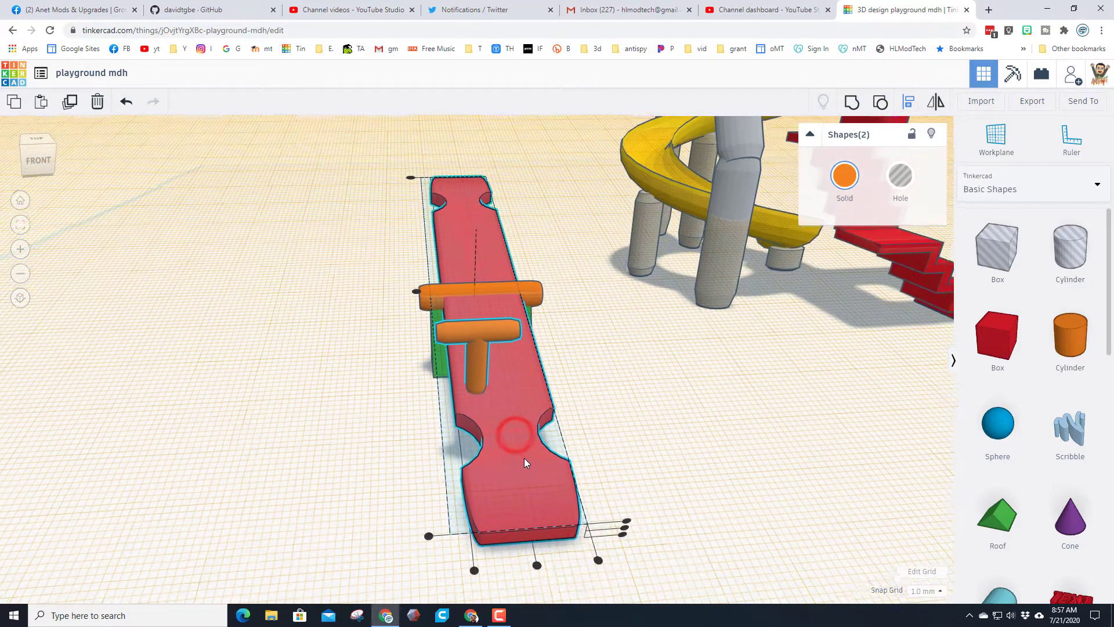
click(535, 561)
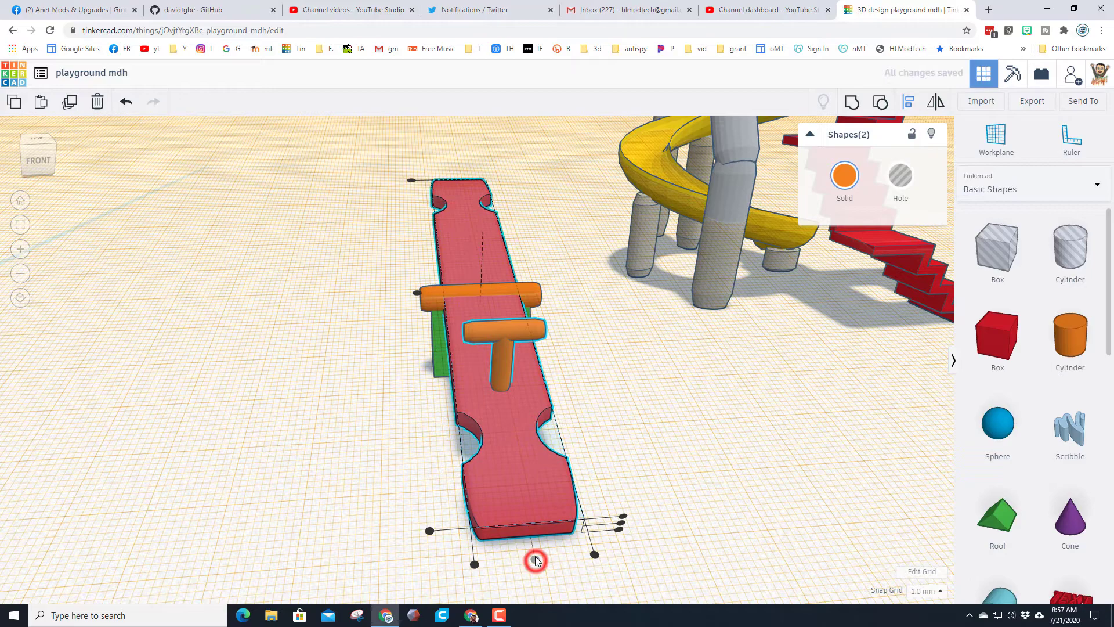
Step: Move the T-handle two steps toward the board's near end
click(379, 442)
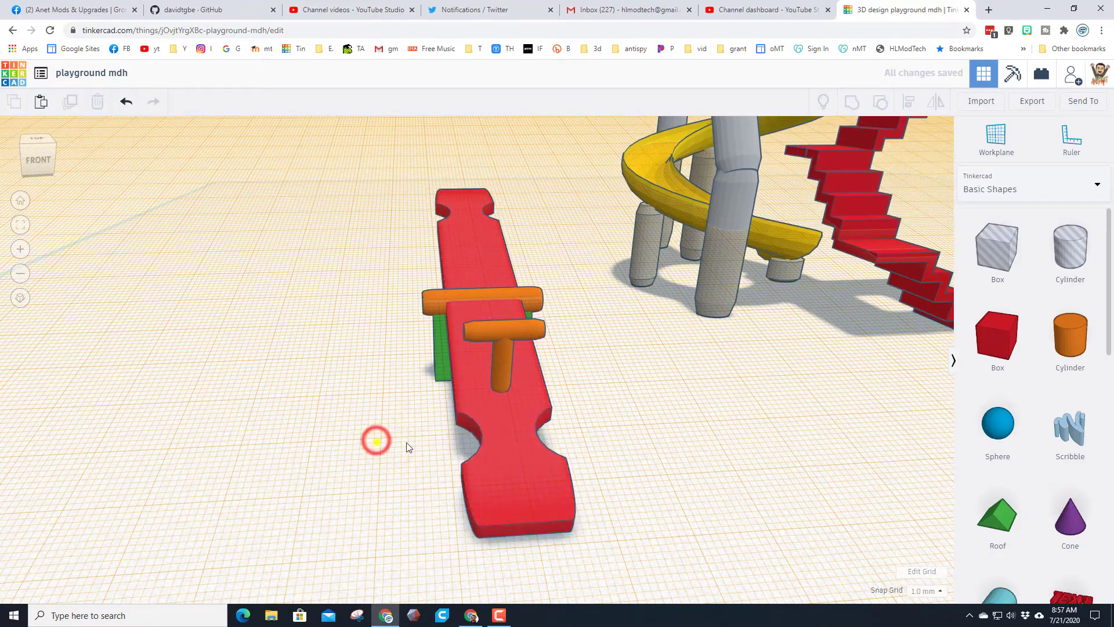
right_drag(406, 448, 508, 410)
click(499, 386)
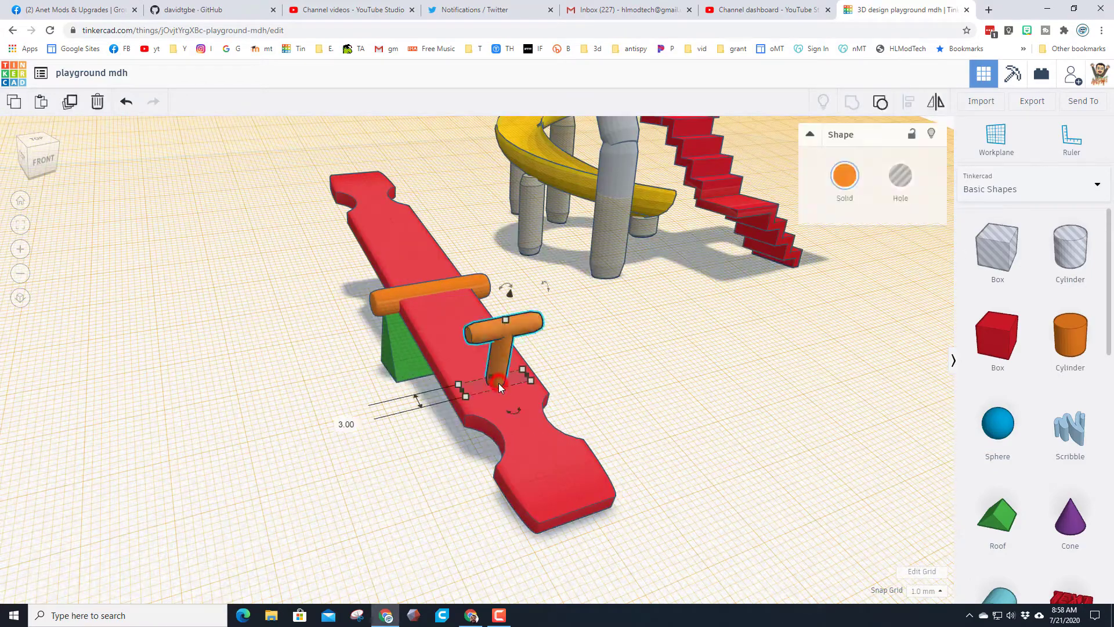
key(Down)
key(Down)
key(Down)
key(Down)
key(Down)
key(Down)
key(Down)
key(Down)
key(Down)
key(Down)
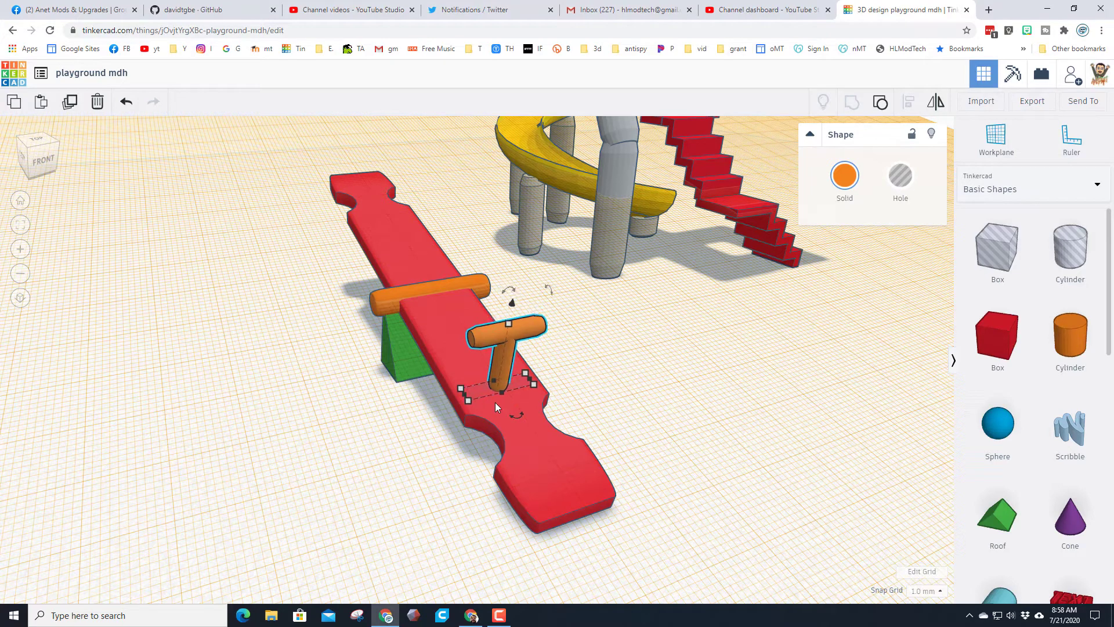
key(Down)
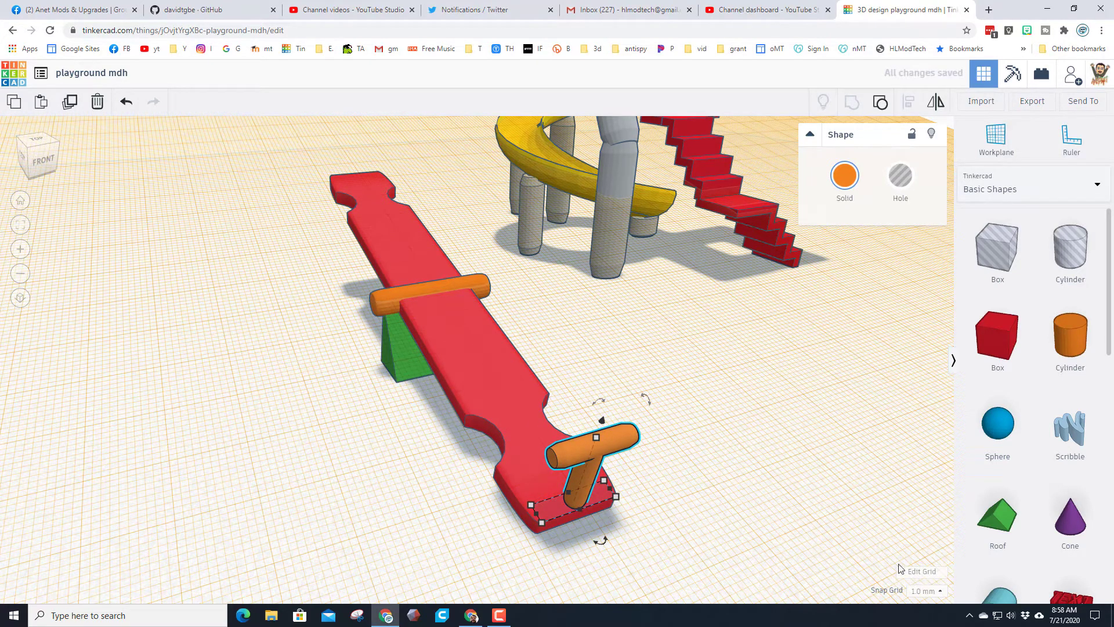
Step: Set the snap grid to 5.0 mm and step the T-handle back one notch
click(923, 592)
click(923, 568)
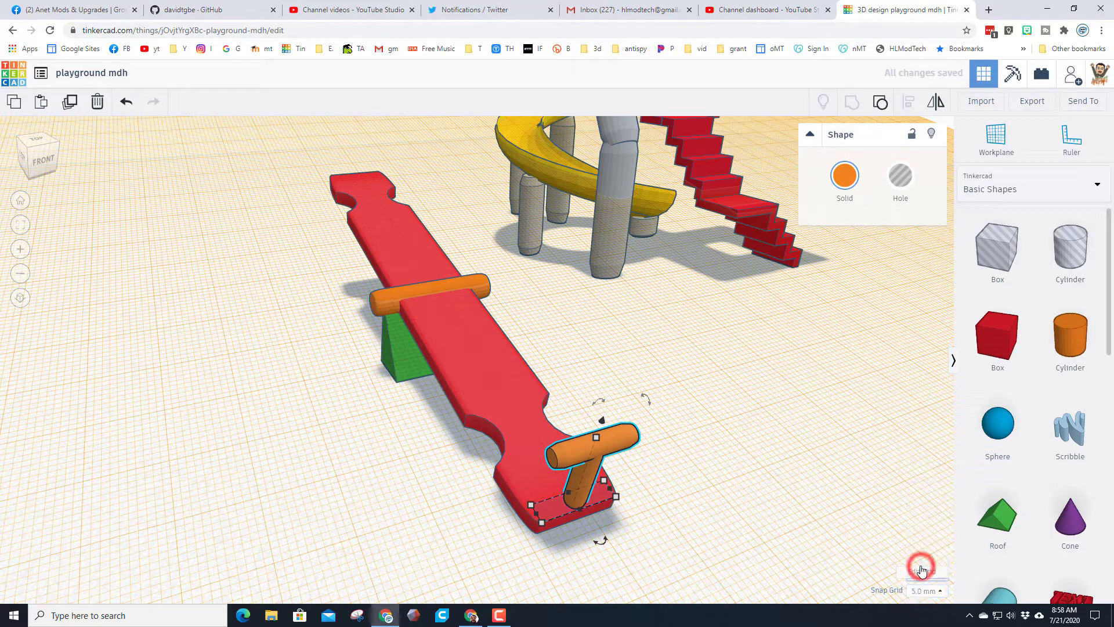
key(Up)
key(Up)
key(Up)
key(Up)
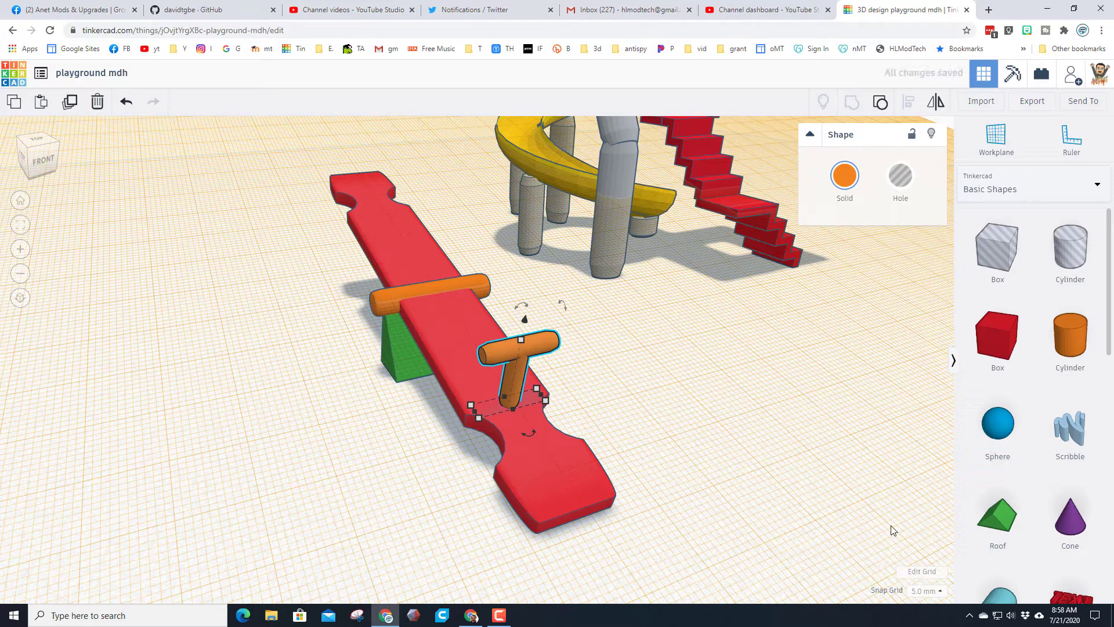
Step: Duplicate the T-handle and move the copy to the board's far end
key(ctrl+d)
key(Up)
key(Up)
key(Up)
key(Up)
key(Up)
key(Up)
key(Up)
key(Up)
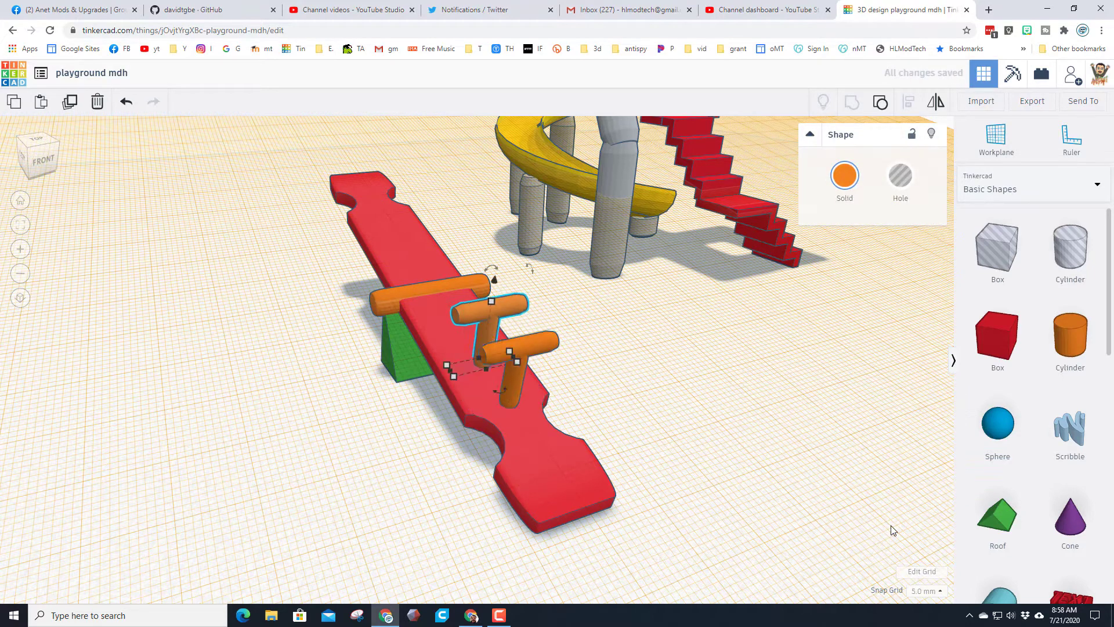
key(Up)
key(Up)
key(Up)
key(Up)
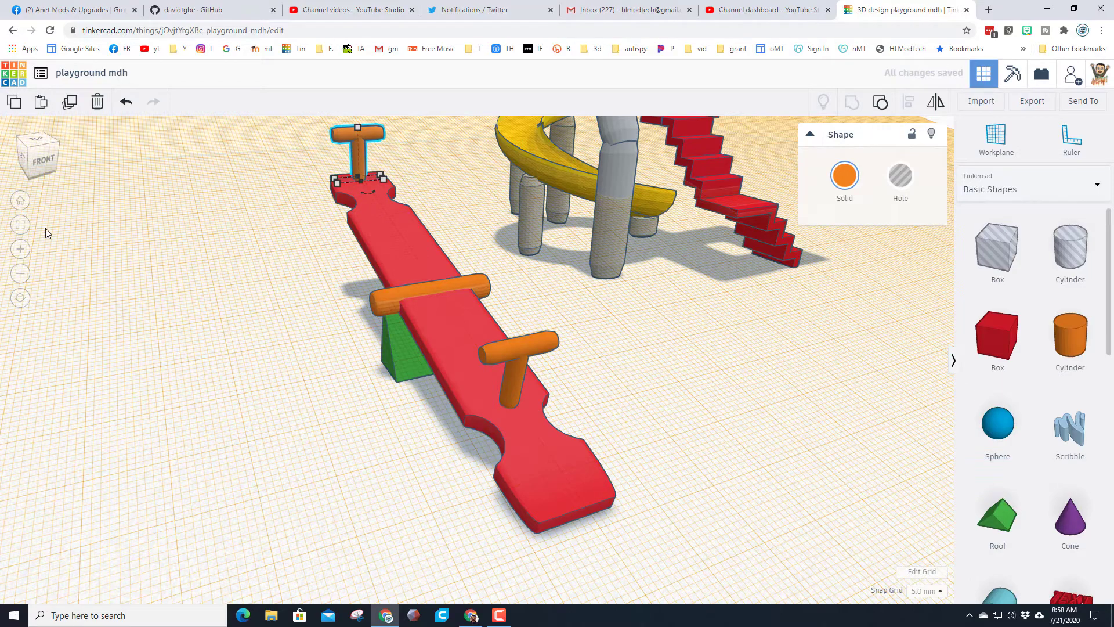
click(23, 227)
right_drag(142, 332, 389, 367)
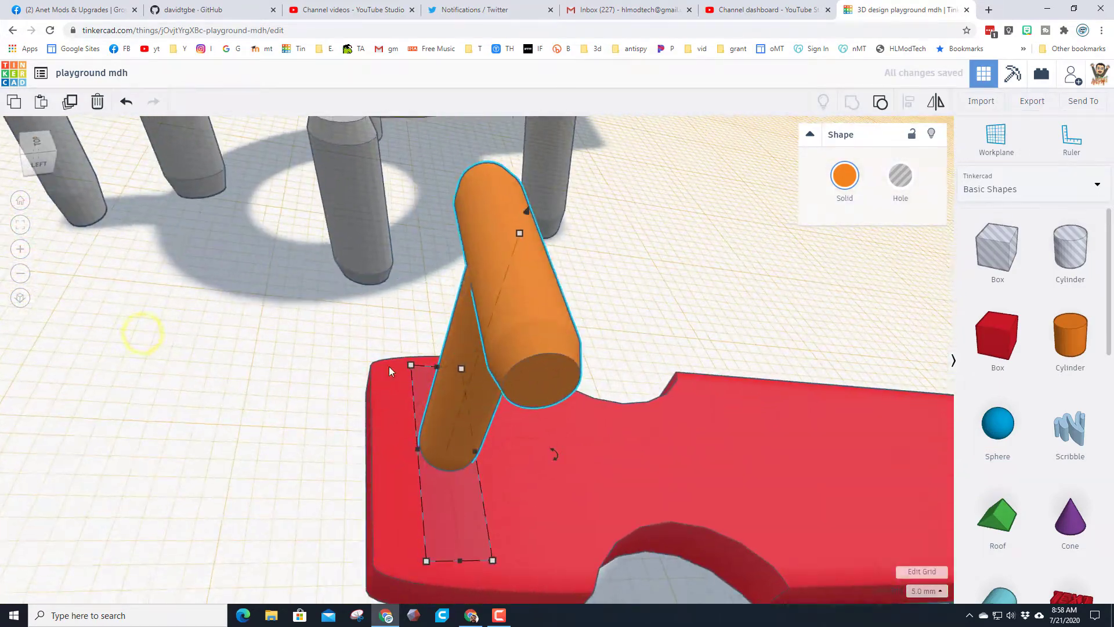
Step: Fine-tune the copy's position at 1.0 mm snap grid, then restore 5.0 mm
click(925, 590)
click(923, 540)
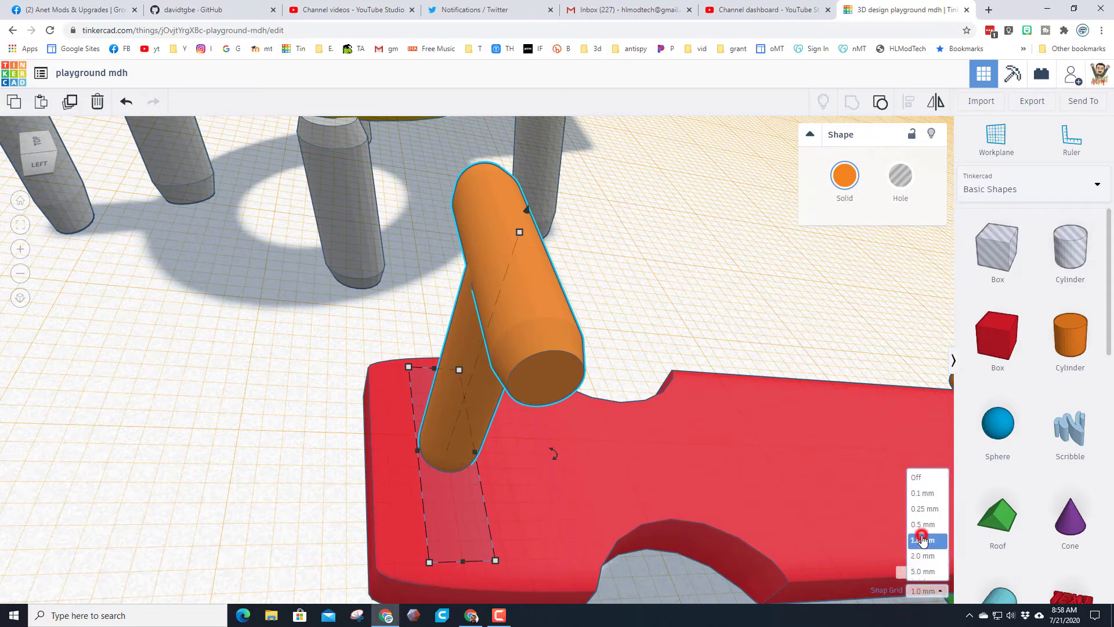
key(Left)
key(Left)
key(Left)
key(Left)
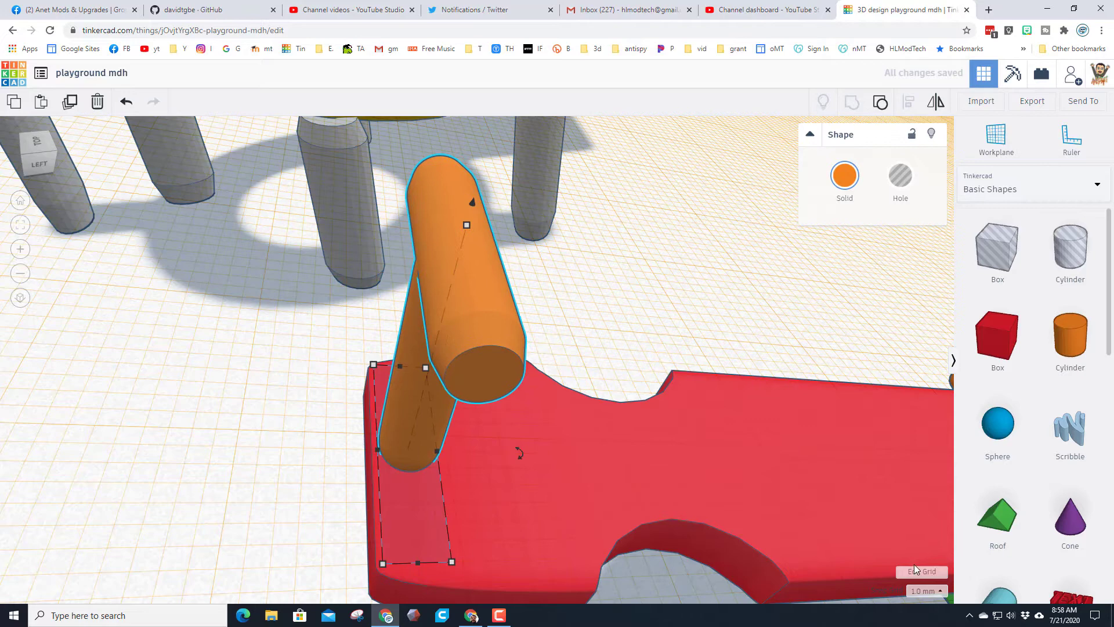
click(925, 590)
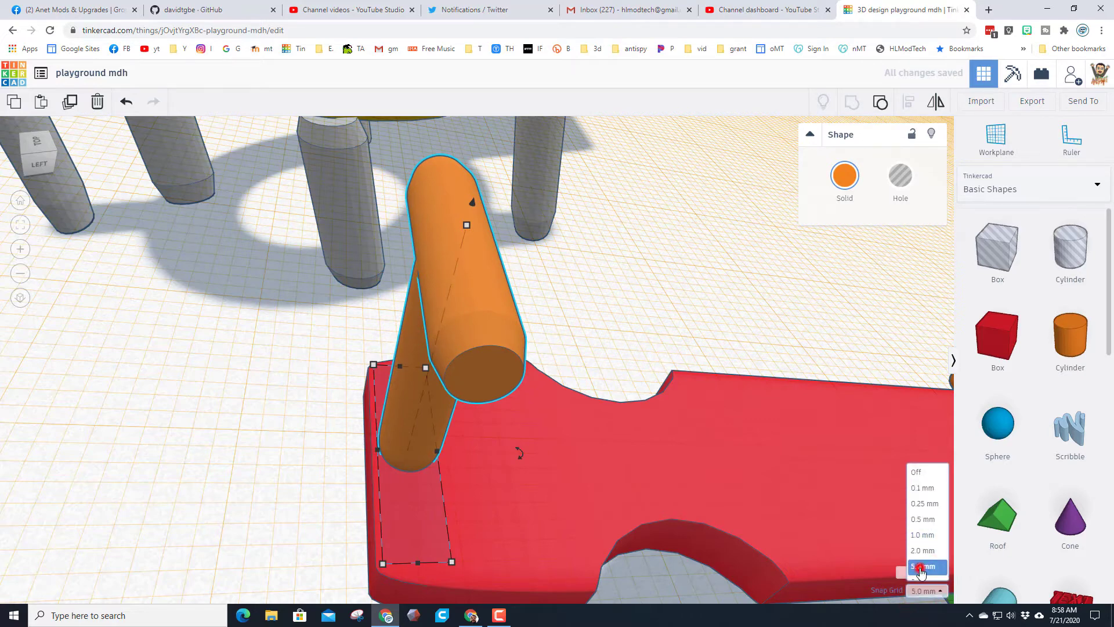
click(920, 565)
scroll(878, 526, down, 2)
key(Right)
key(Right)
key(Right)
key(Right)
key(Right)
key(Right)
key(Right)
key(Right)
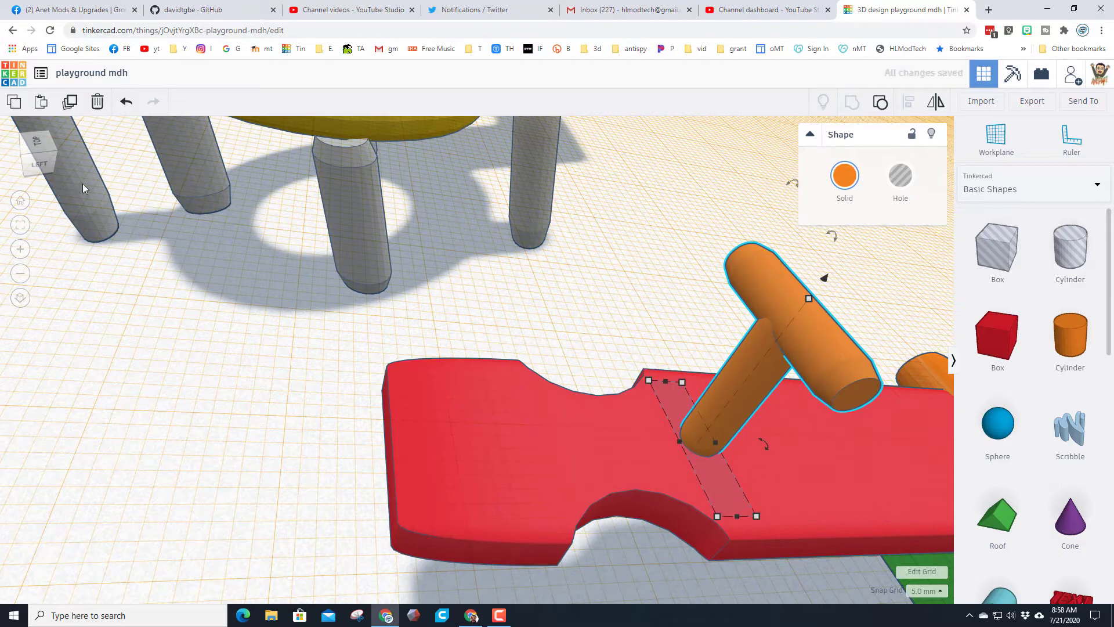
Step: Colour both orange T-handles light grey
click(20, 201)
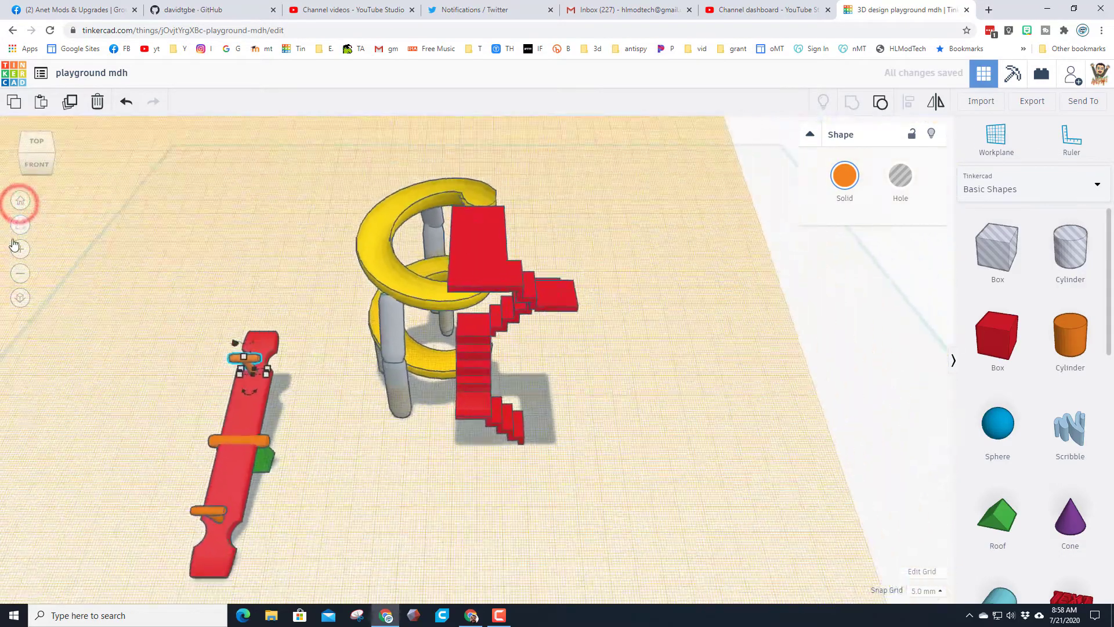
right_drag(78, 344, 166, 345)
click(166, 346)
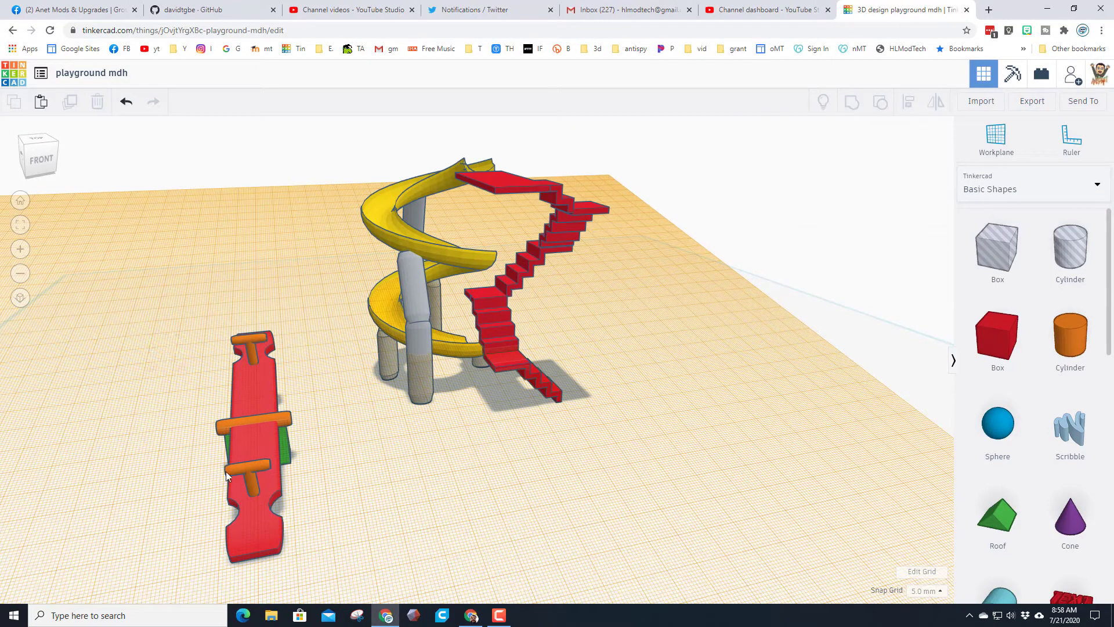
click(245, 465)
click(846, 179)
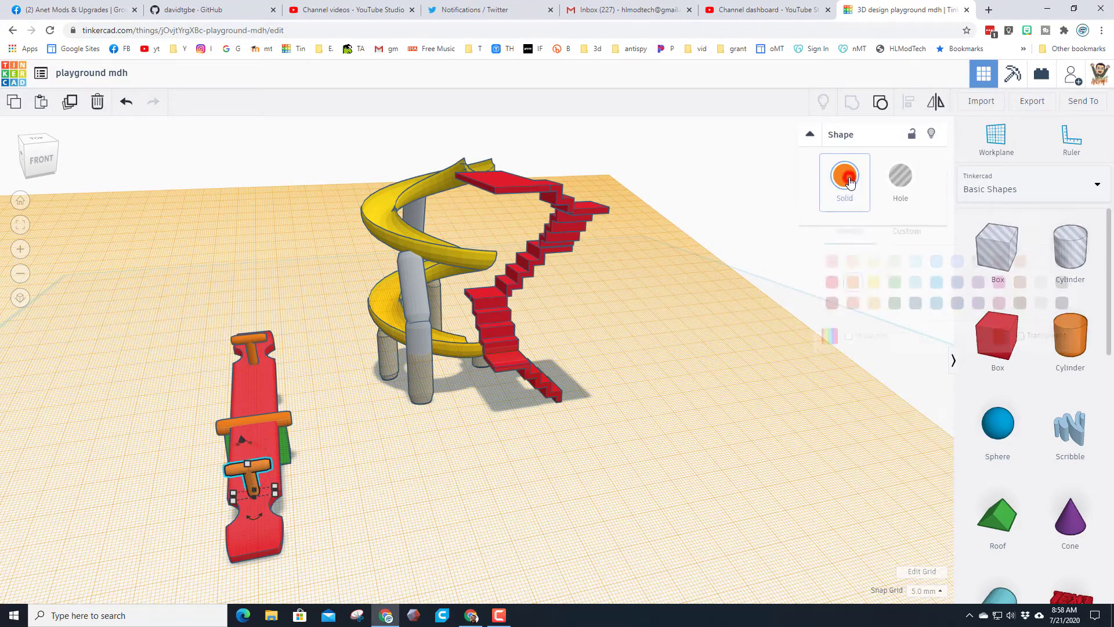
click(1041, 303)
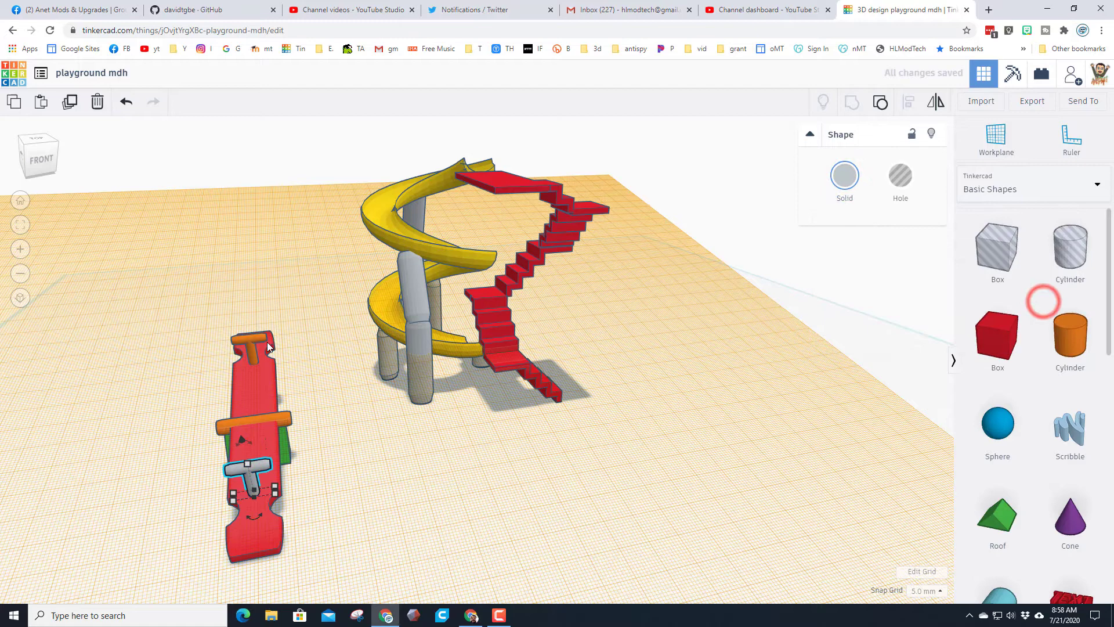
click(256, 343)
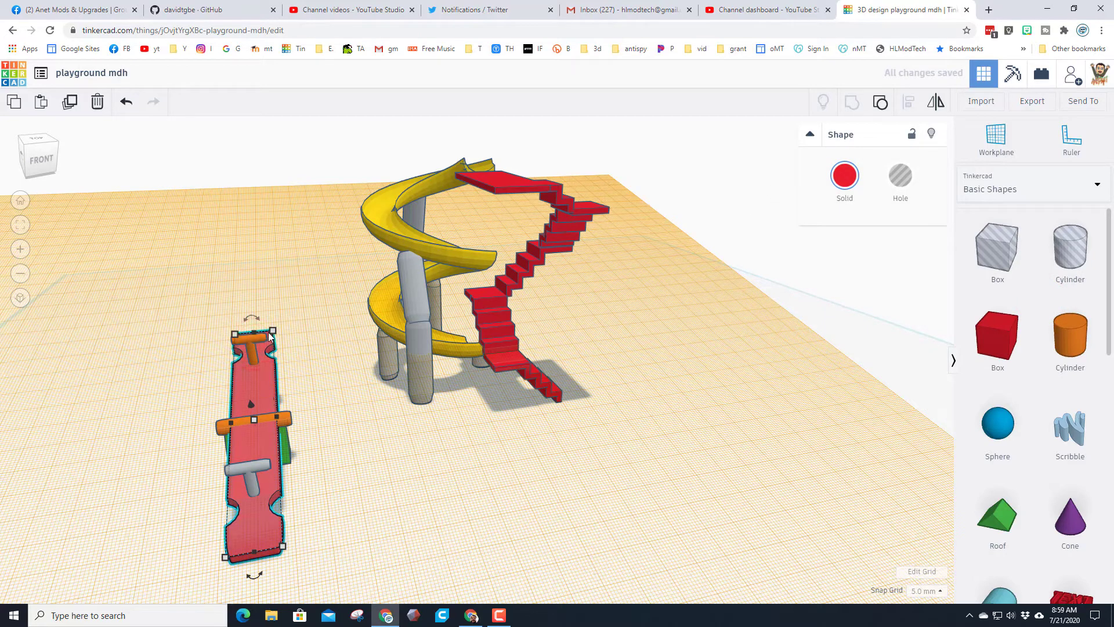
click(245, 339)
click(845, 176)
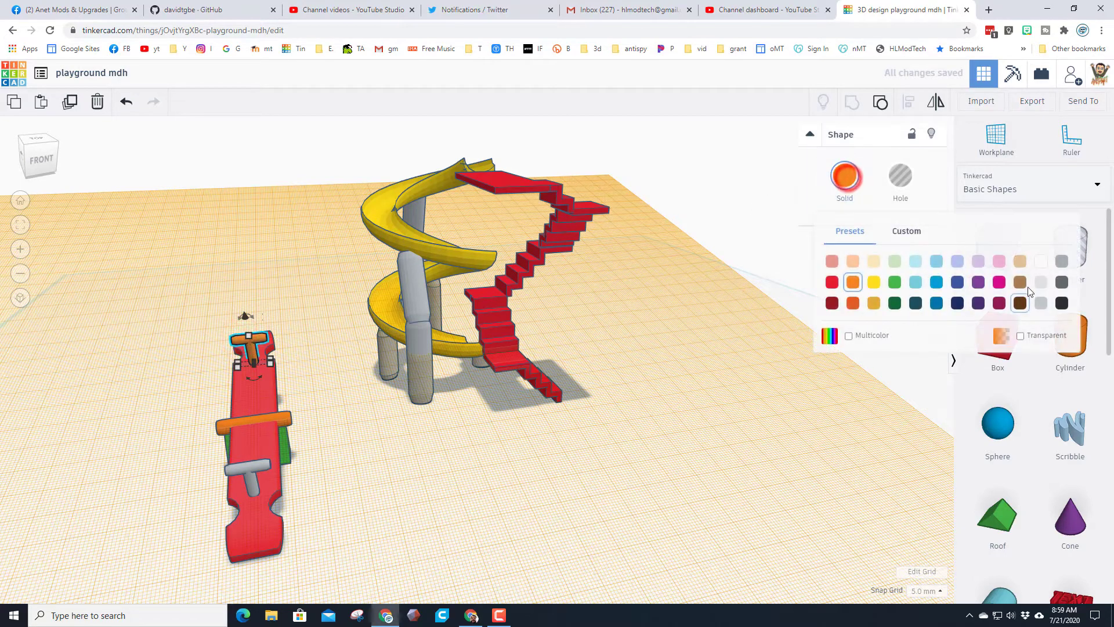
click(1041, 283)
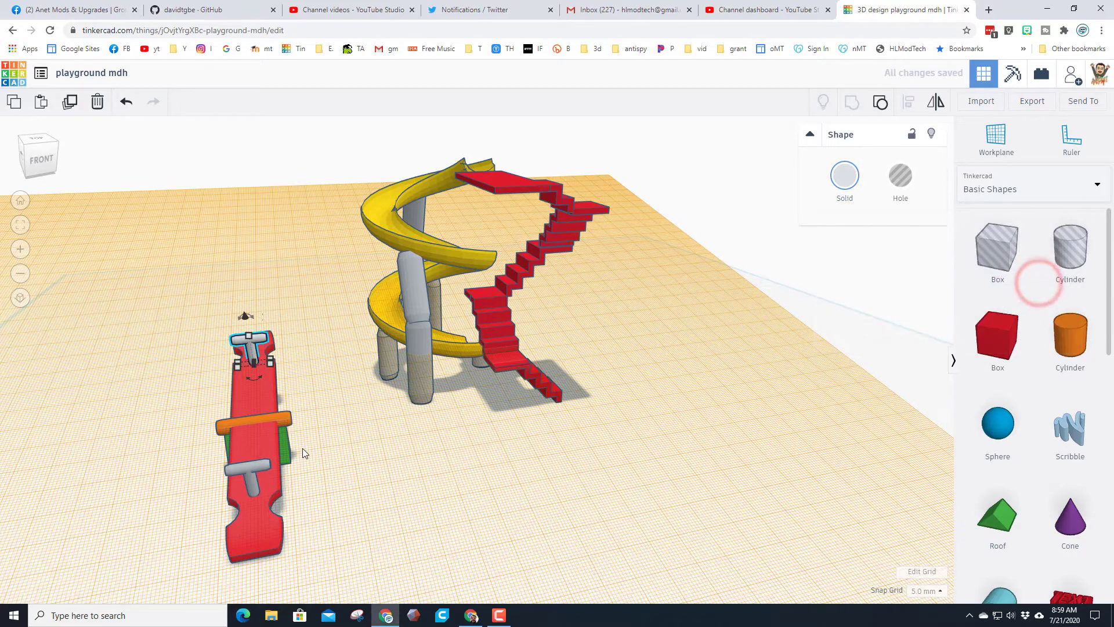
Step: Colour the pivot crossbar navy
click(289, 418)
click(844, 174)
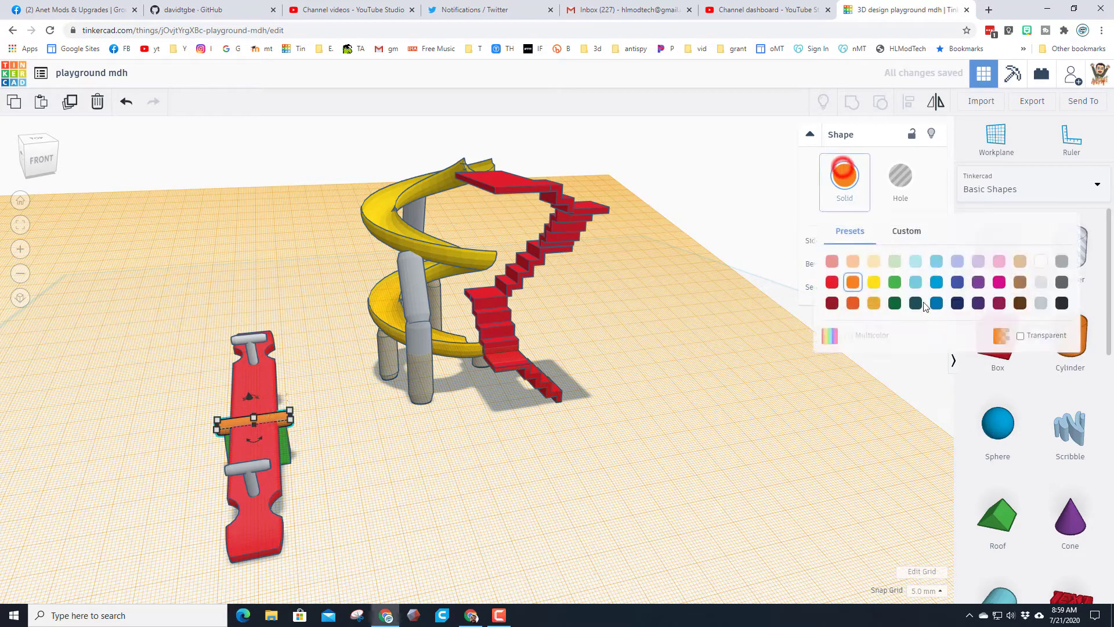
click(956, 304)
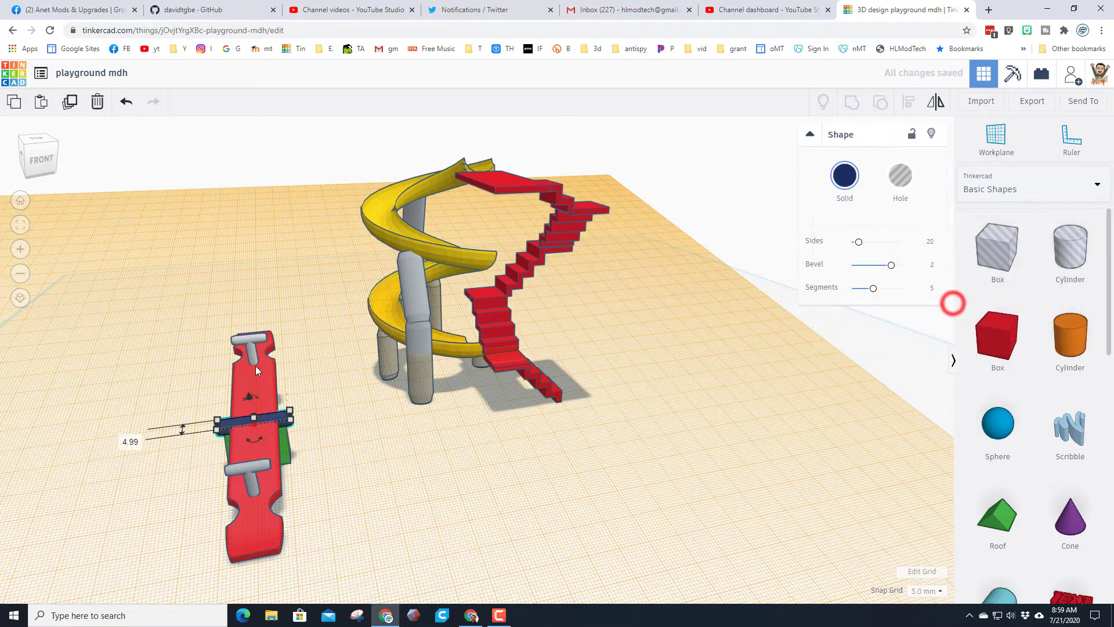
click(174, 352)
Step: Group all five seesaw parts and enable Multicolor to keep their colours
drag(138, 302, 311, 573)
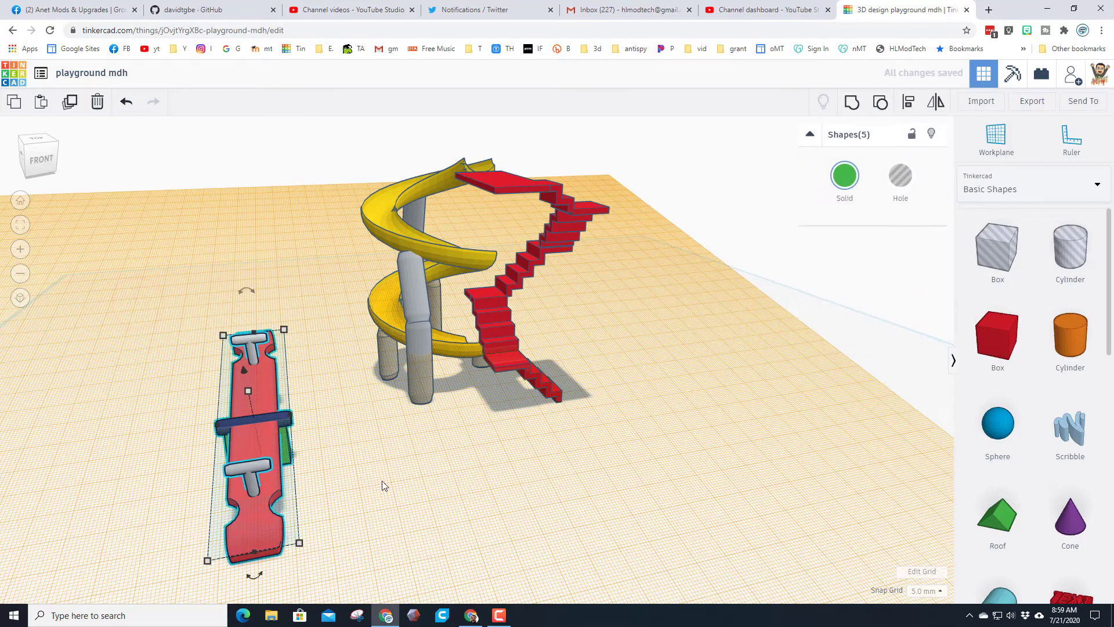
click(850, 101)
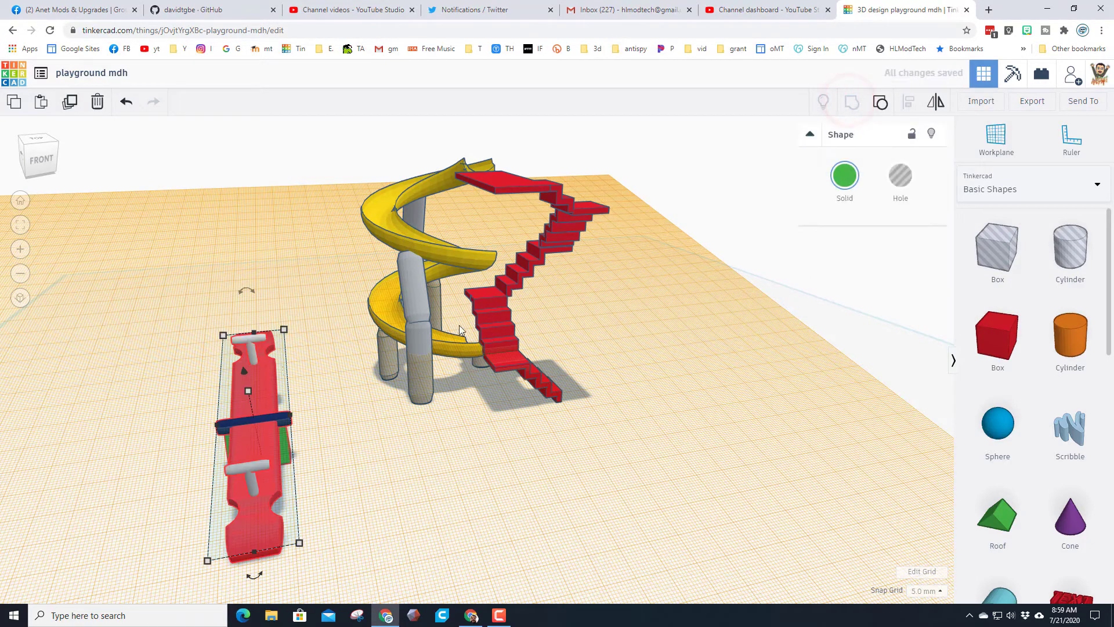
click(843, 183)
click(843, 183)
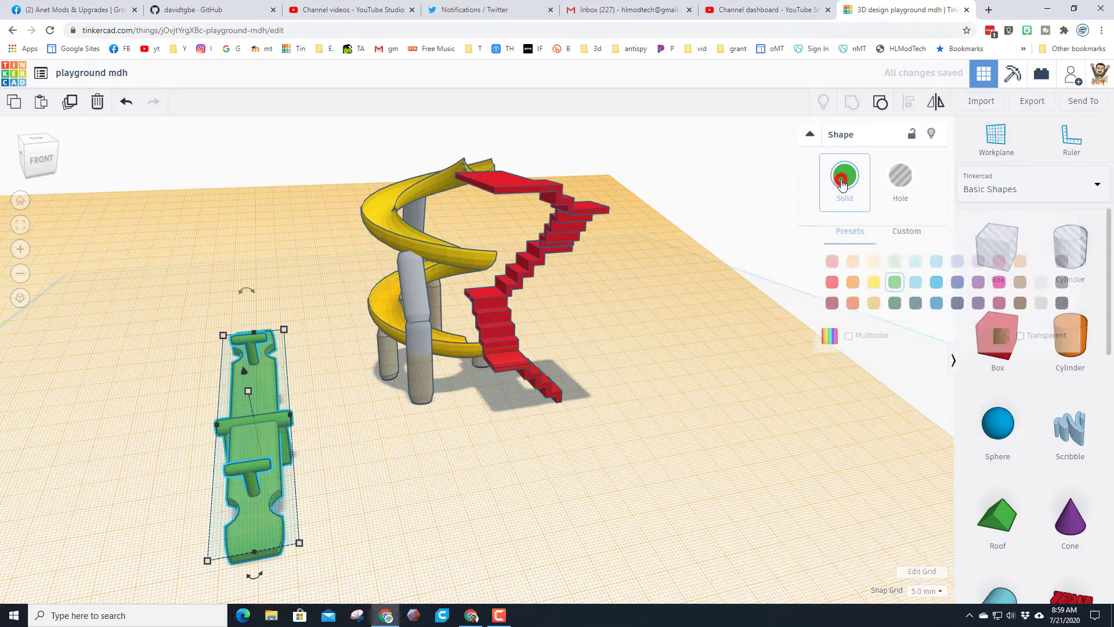
click(850, 335)
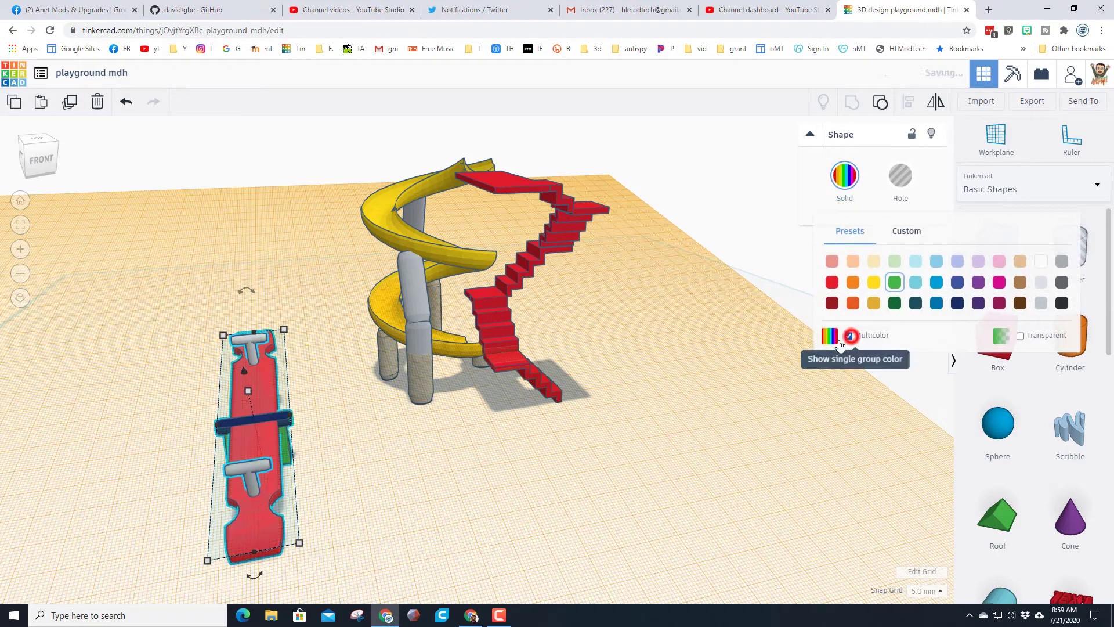
click(423, 430)
right_drag(428, 430, 809, 314)
Step: Reset the workplane to the ground grid and shrink the grouped seesaw to 30.00
click(997, 143)
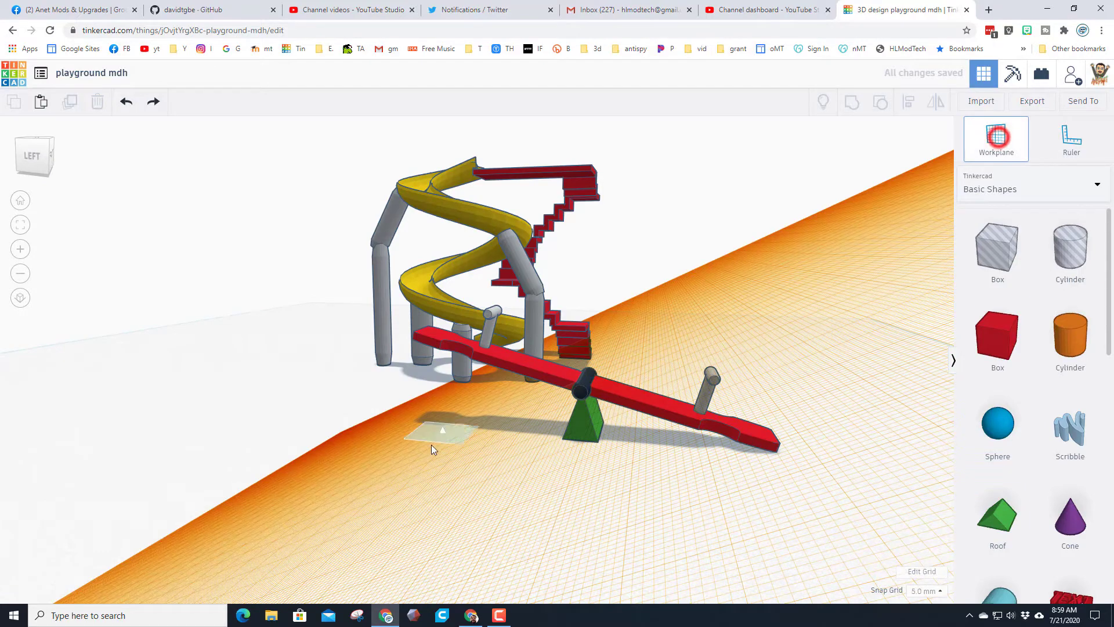
click(323, 496)
right_drag(506, 482, 355, 486)
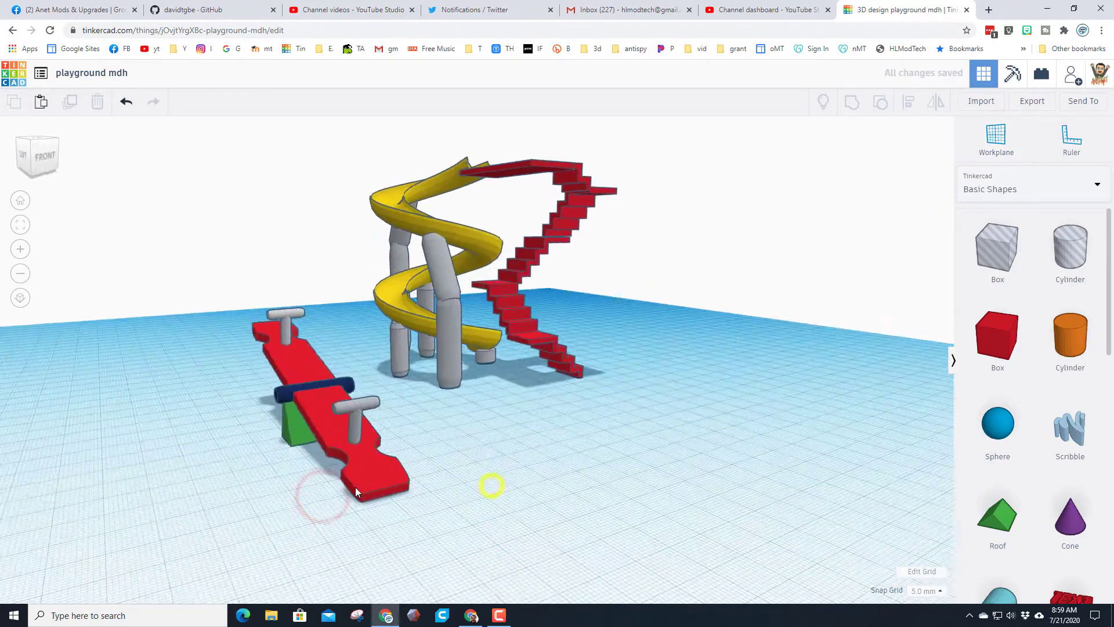
click(368, 488)
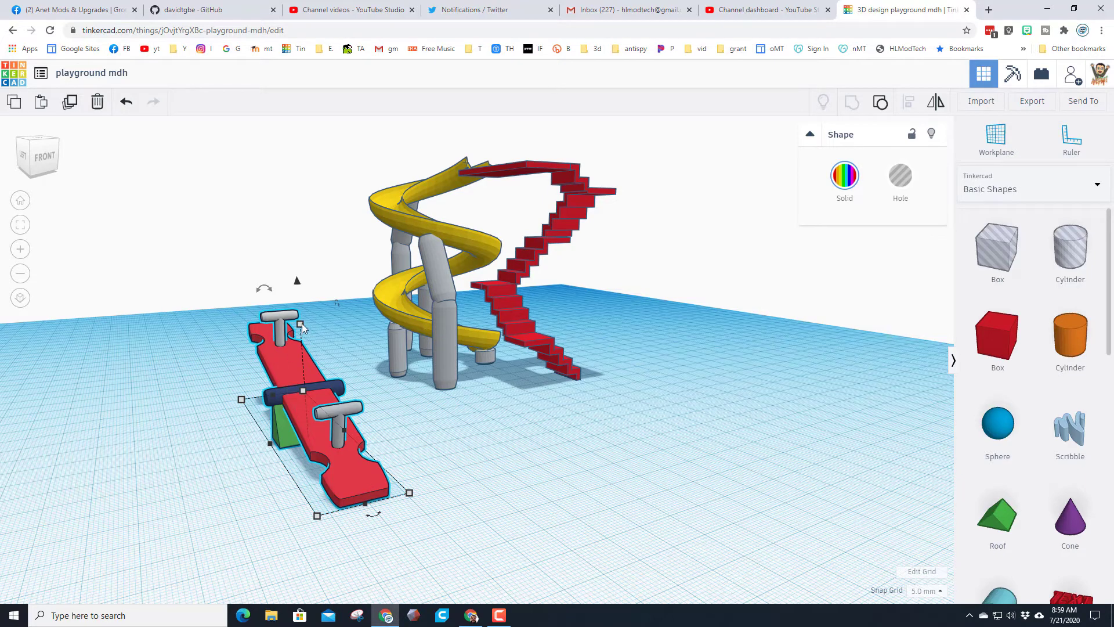
shift+drag(302, 324, 317, 351)
right_drag(207, 450, 361, 447)
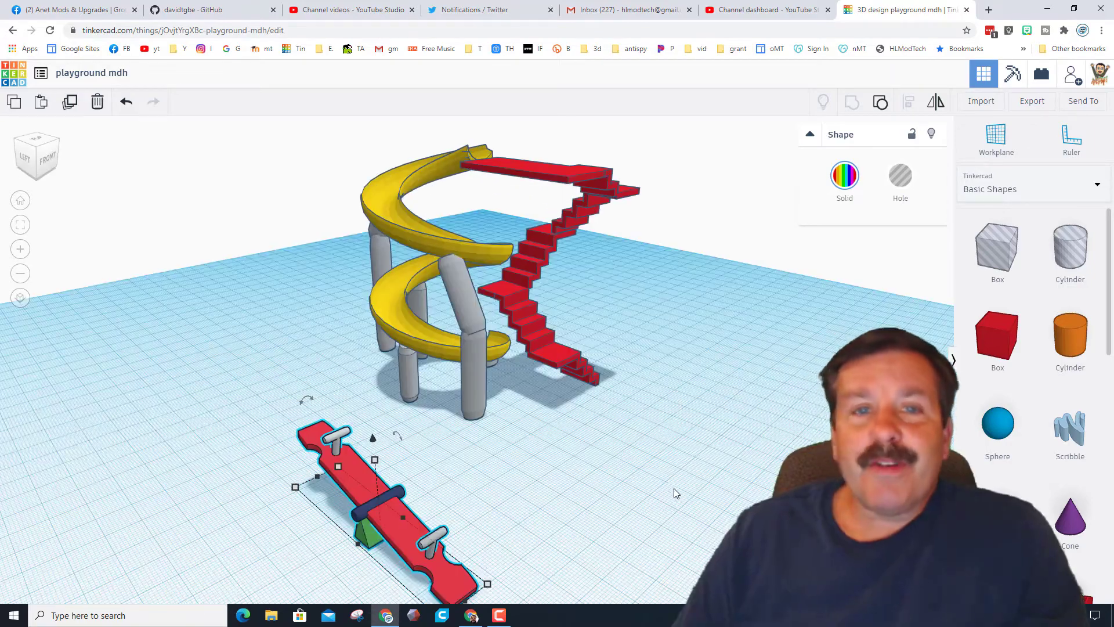
right_drag(674, 488, 750, 469)
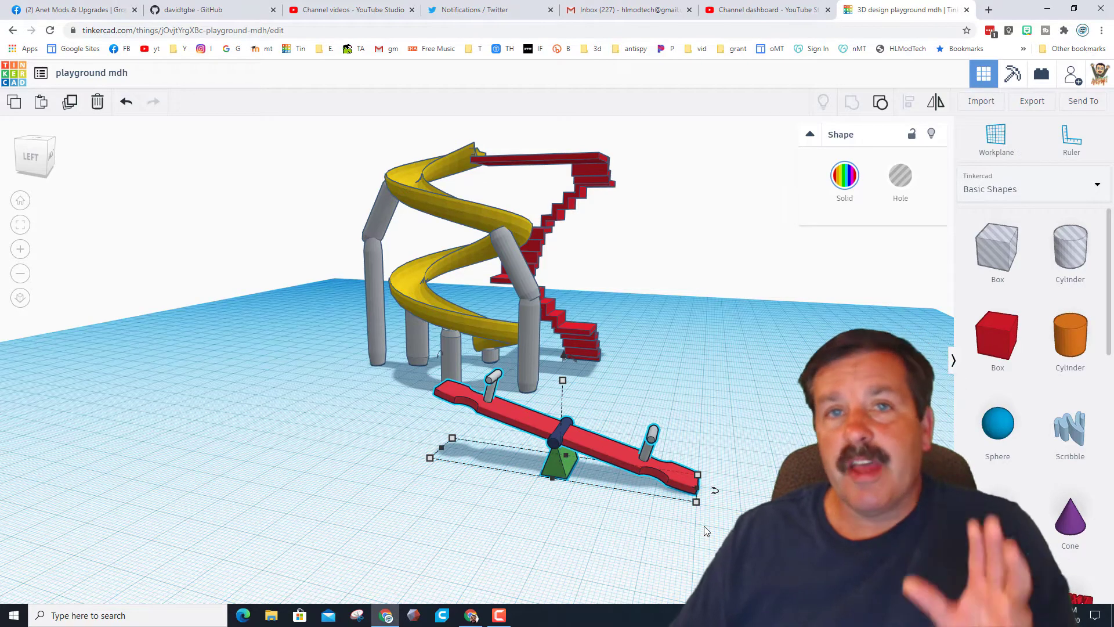
Step: Change the shape library from Basic Shapes to Shape Generators > Featured
click(1015, 189)
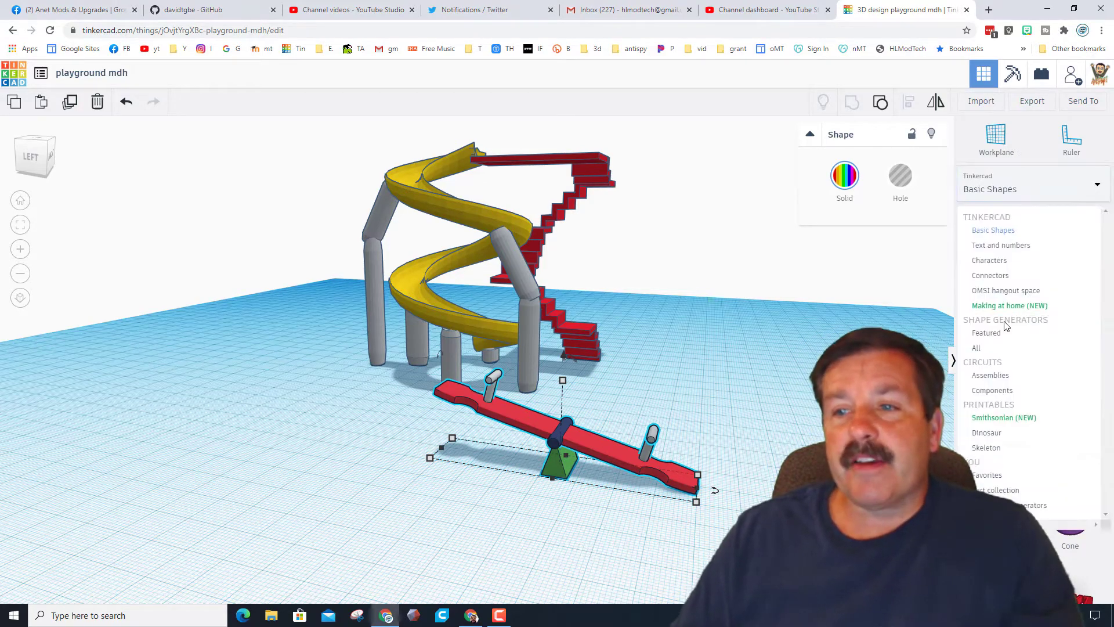
click(988, 334)
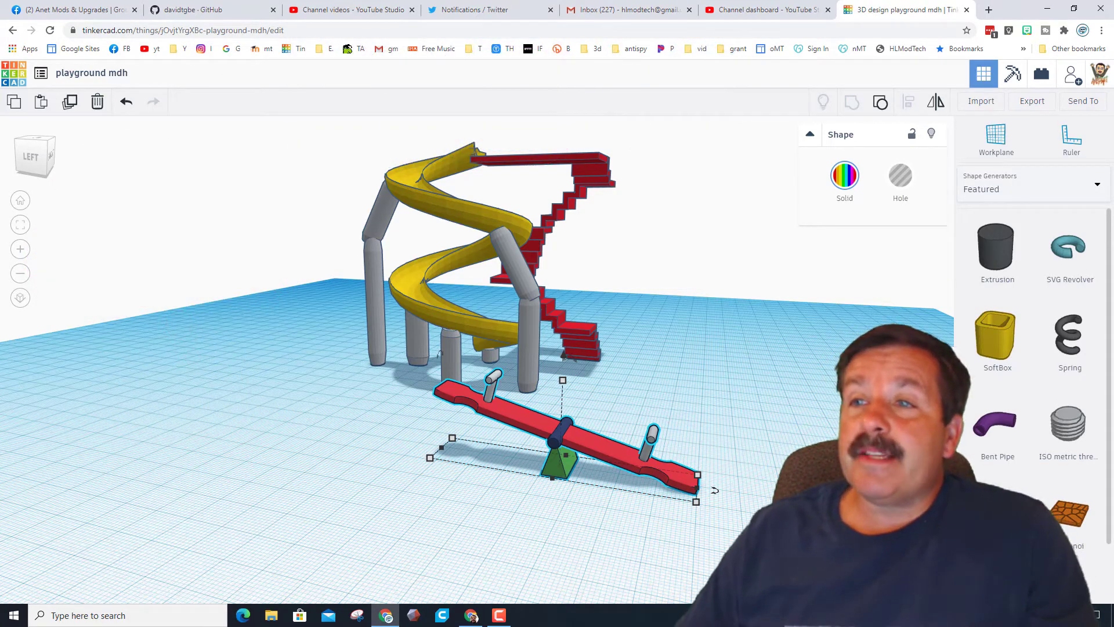
Step: From Send To > Invite people, generate a fresh collaboration link and close the Collaborate dialog
click(1086, 109)
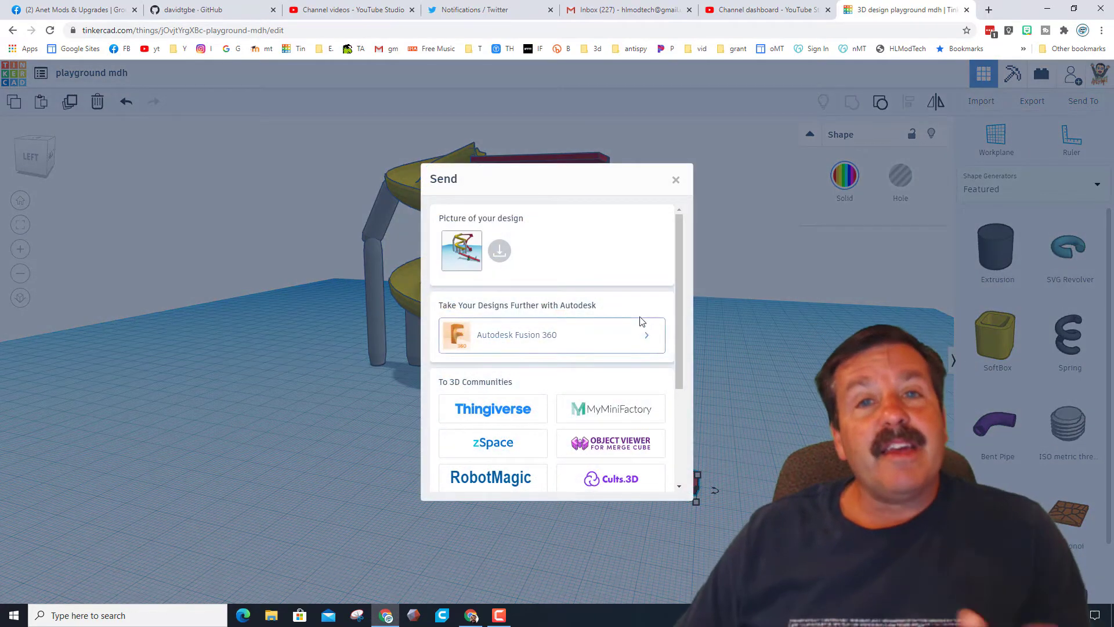
scroll(645, 326, down, 3)
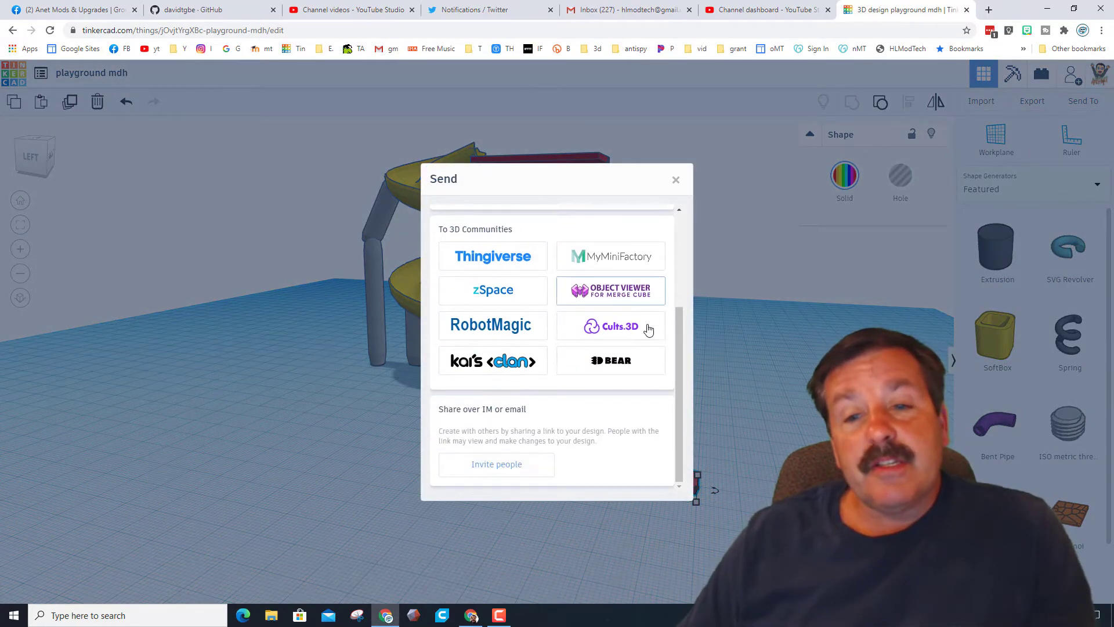
click(486, 467)
click(568, 377)
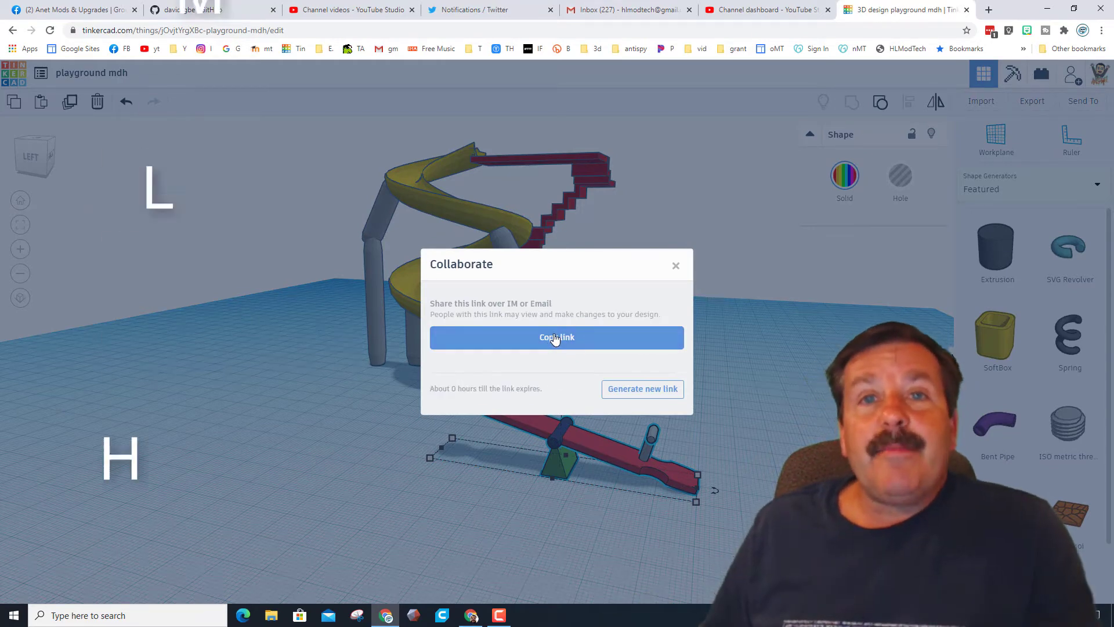
click(676, 266)
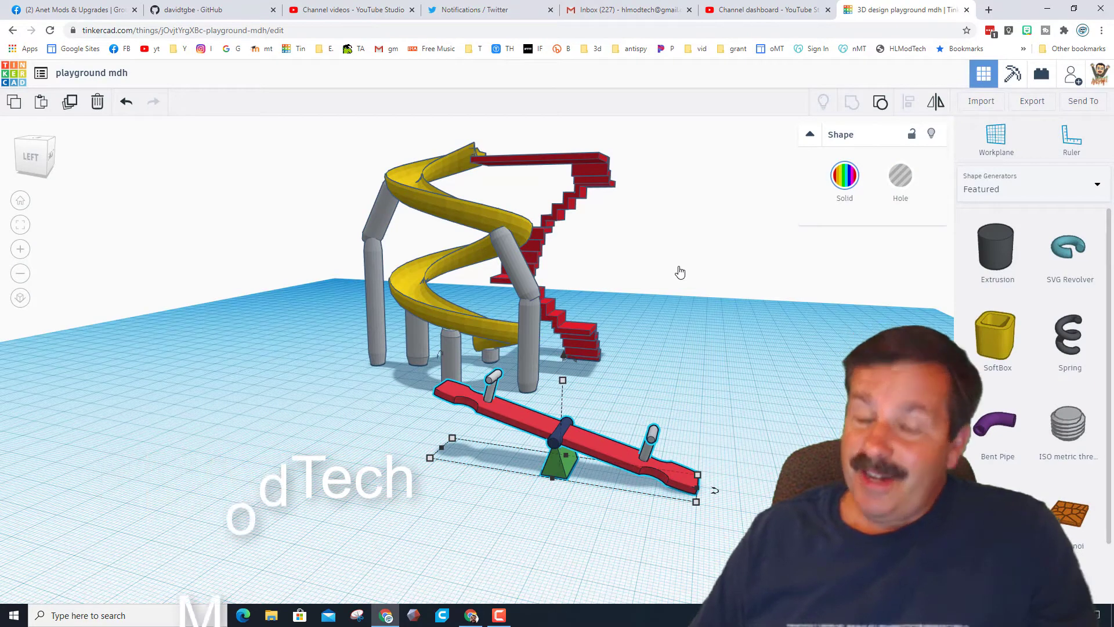